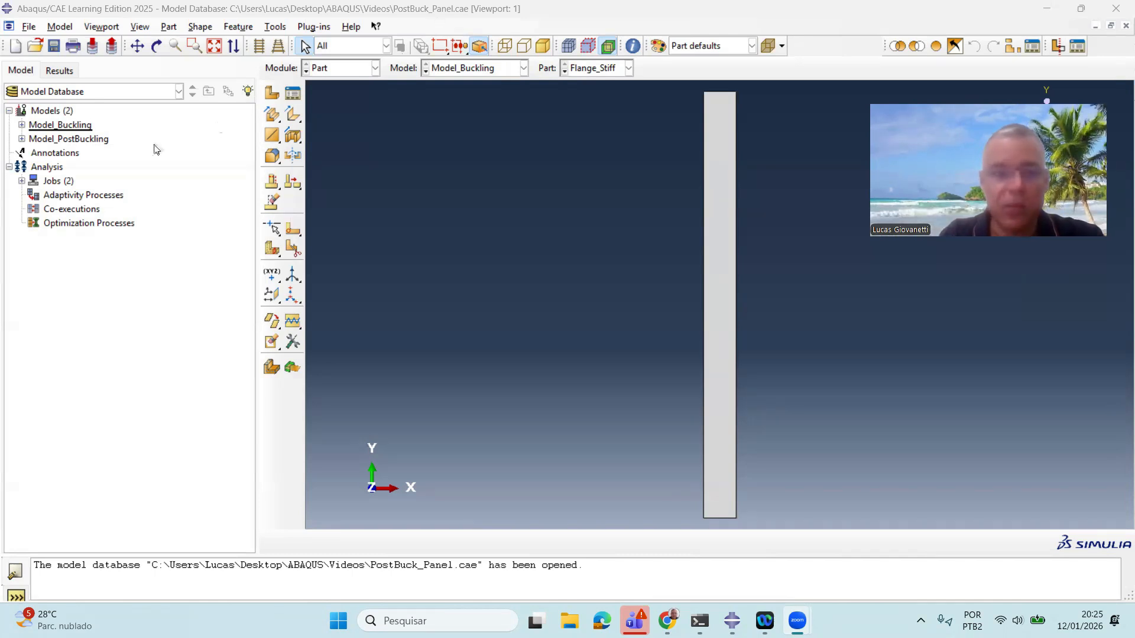
Copy the Model_PostBuckling model to a new model named Model_PostBuckling_Failure.
{"action": "left_click", "coordinate": [94, 140]}
{"action": "right_click", "coordinate": [93, 140]}
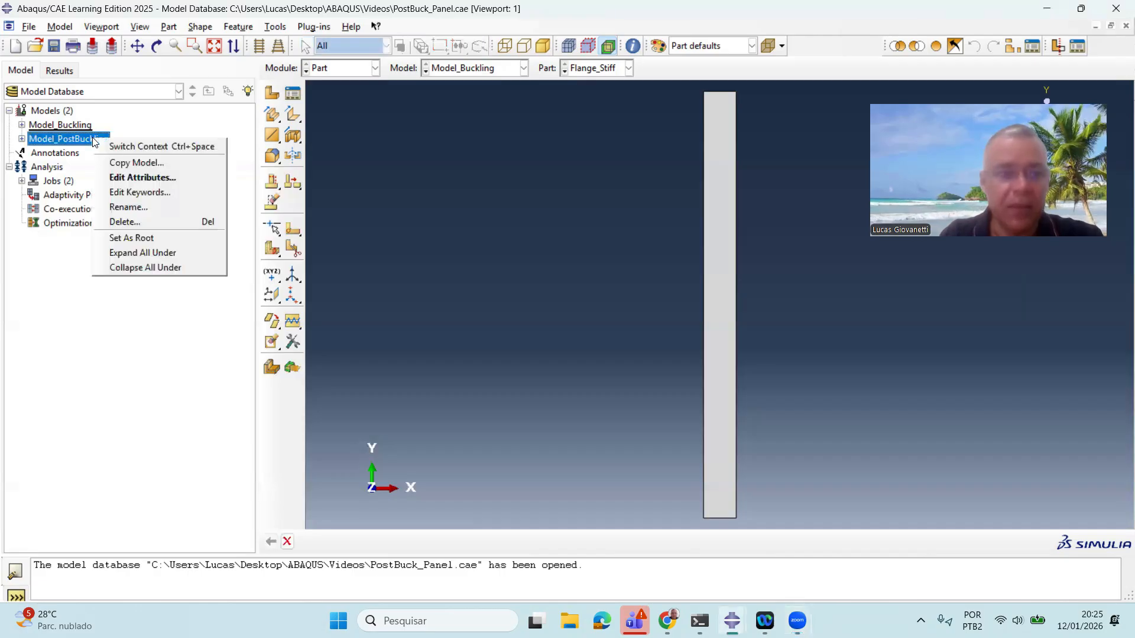
{"action": "left_click", "coordinate": [134, 162]}
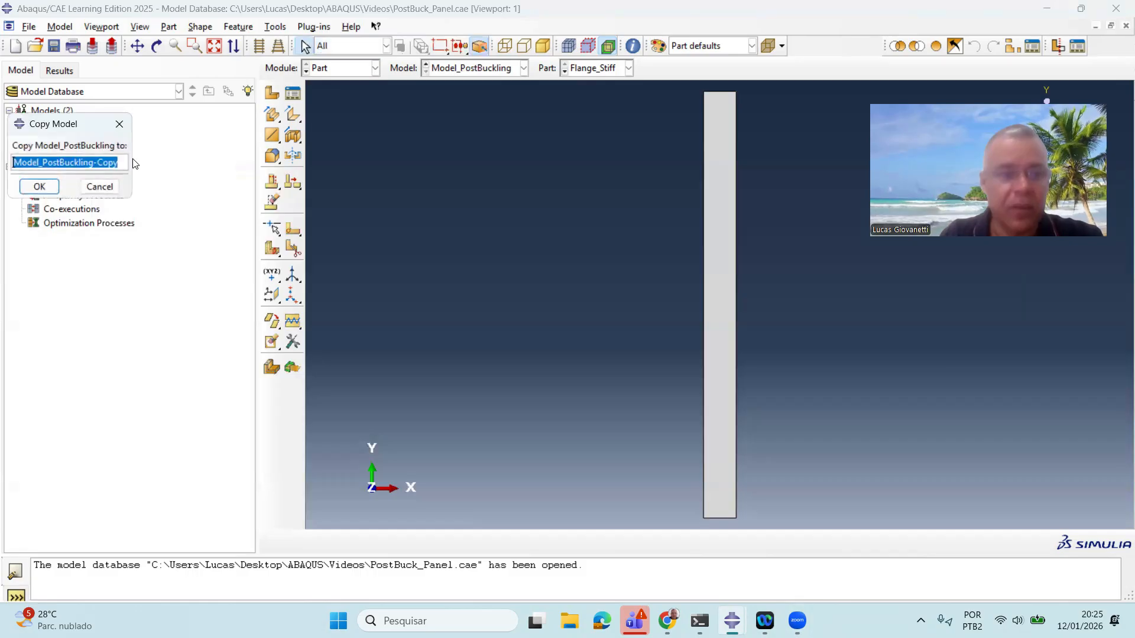
{"action": "double_click", "coordinate": [104, 163]}
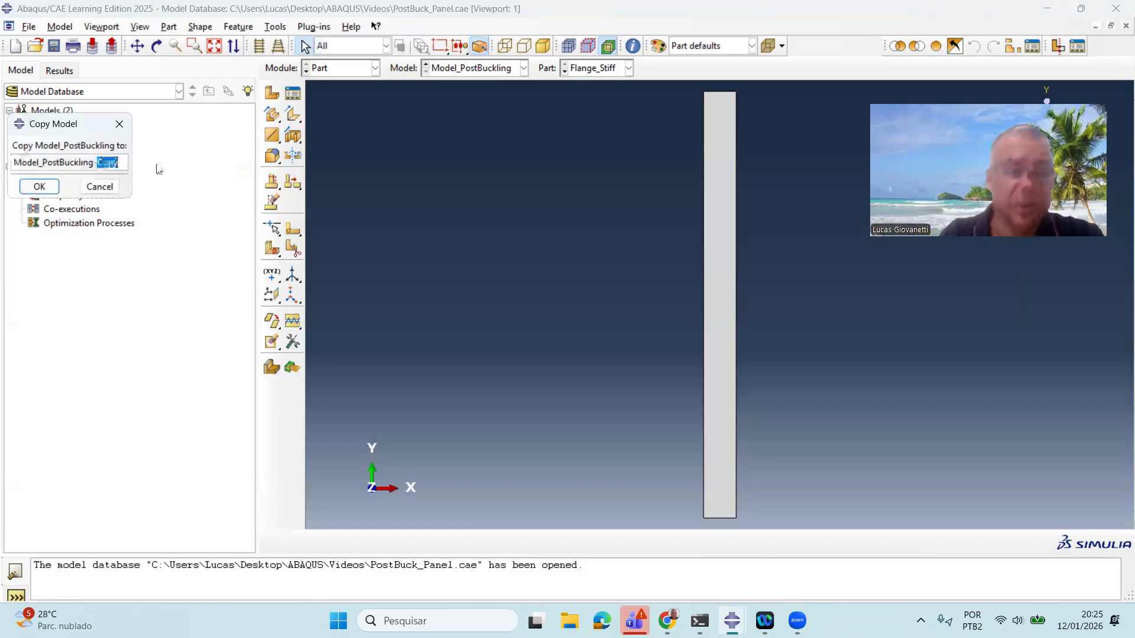
{"action": "key", "text": "BackSpace"}
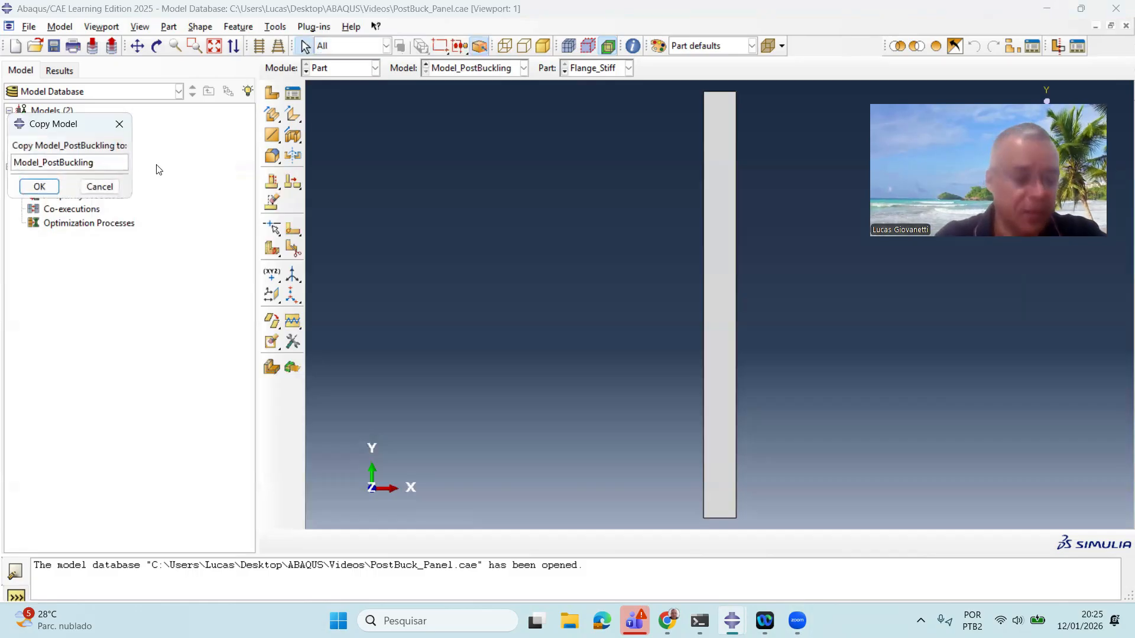
{"action": "type", "text": "_Fai"}
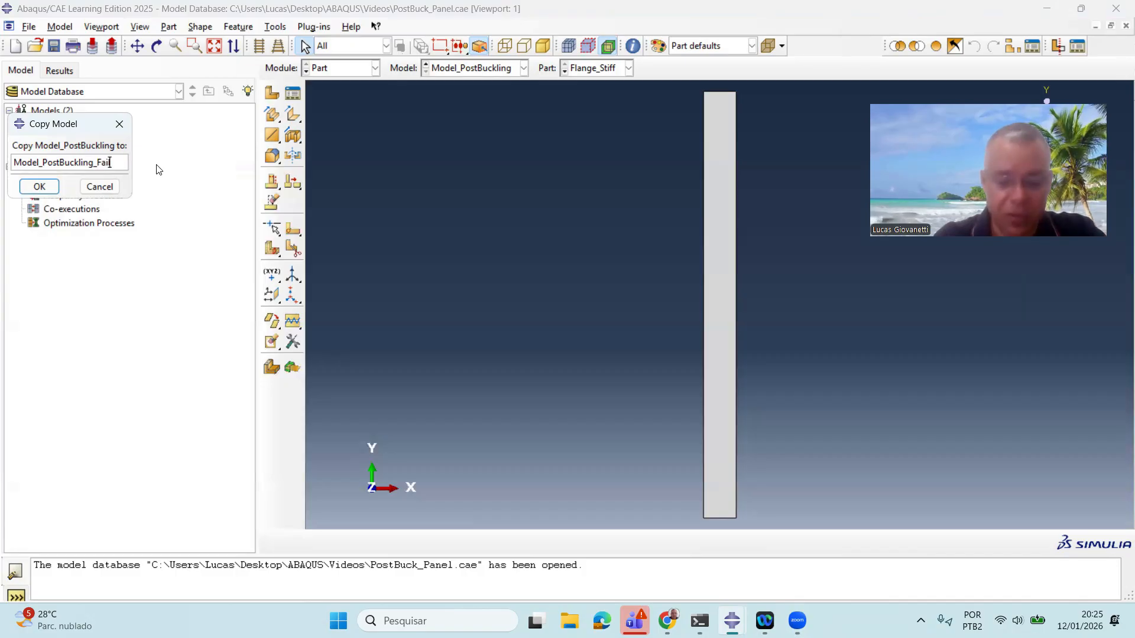
{"action": "type", "text": "lu"}
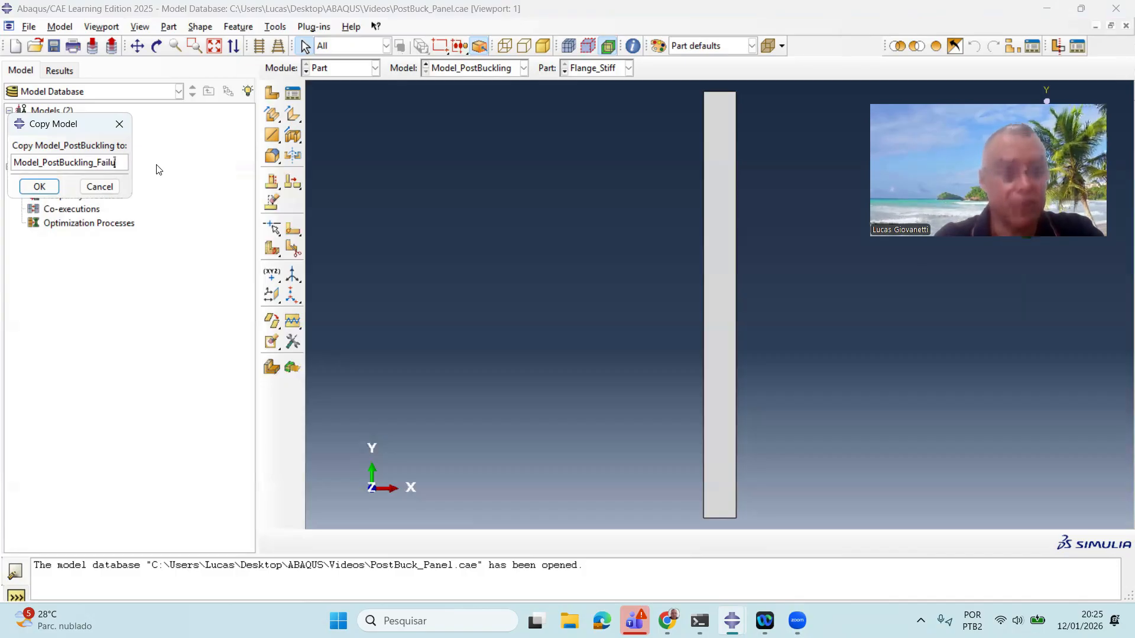
{"action": "type", "text": "re"}
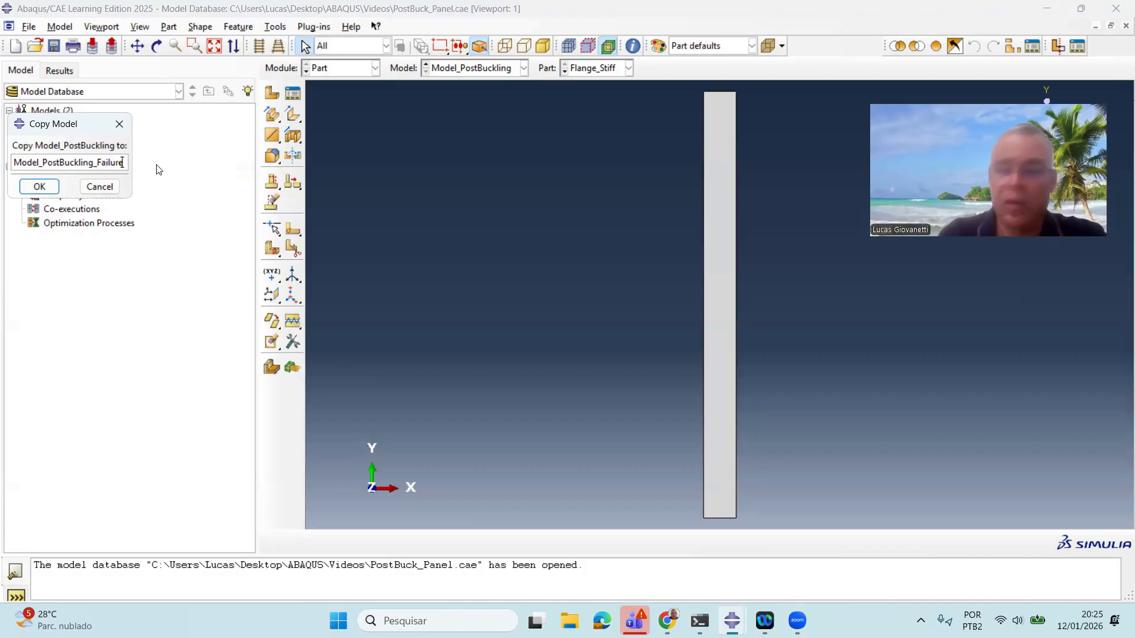
{"action": "left_click", "coordinate": [39, 186]}
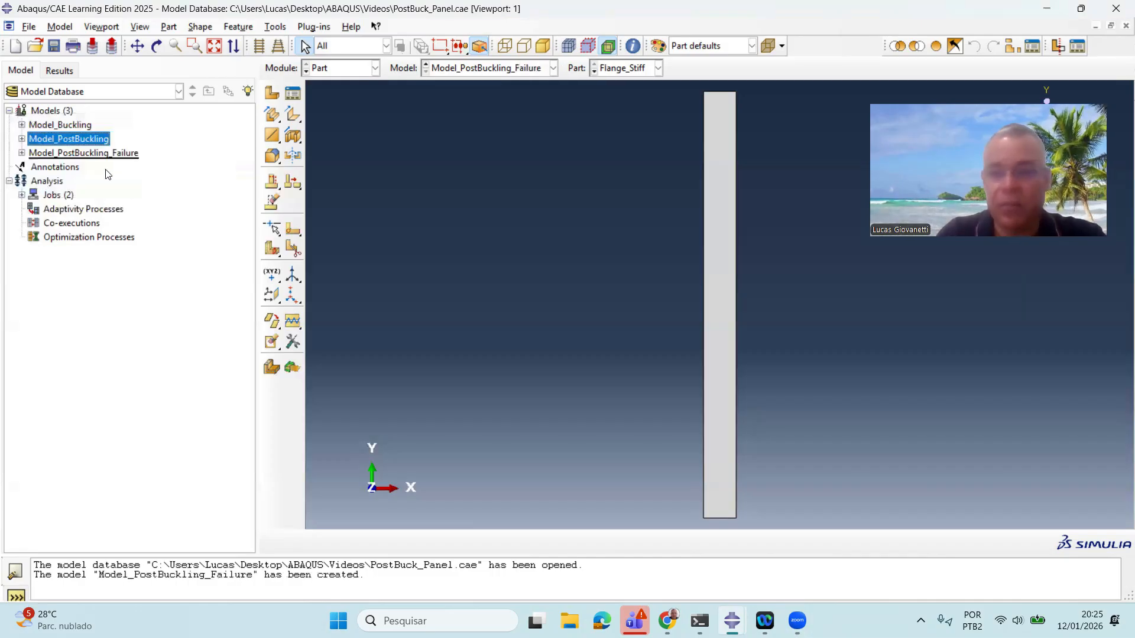
In the Property module, open the Composite material of Model_PostBuckling_Failure for editing and review its density and elastic data.
{"action": "left_click", "coordinate": [106, 155]}
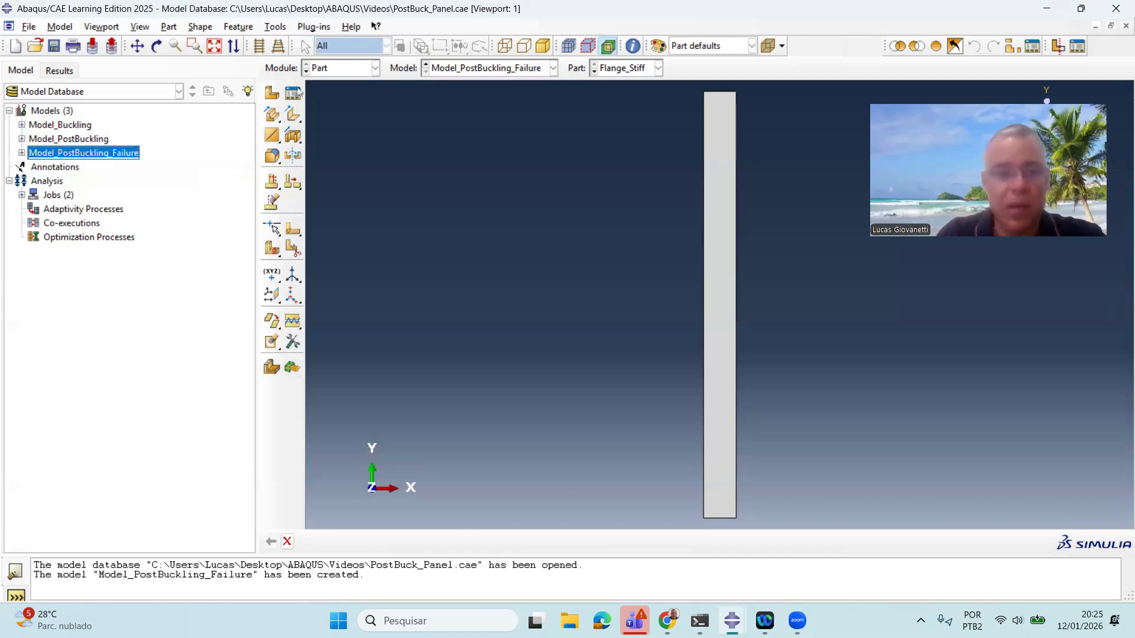
{"action": "left_click", "coordinate": [339, 69]}
{"action": "left_click", "coordinate": [343, 97]}
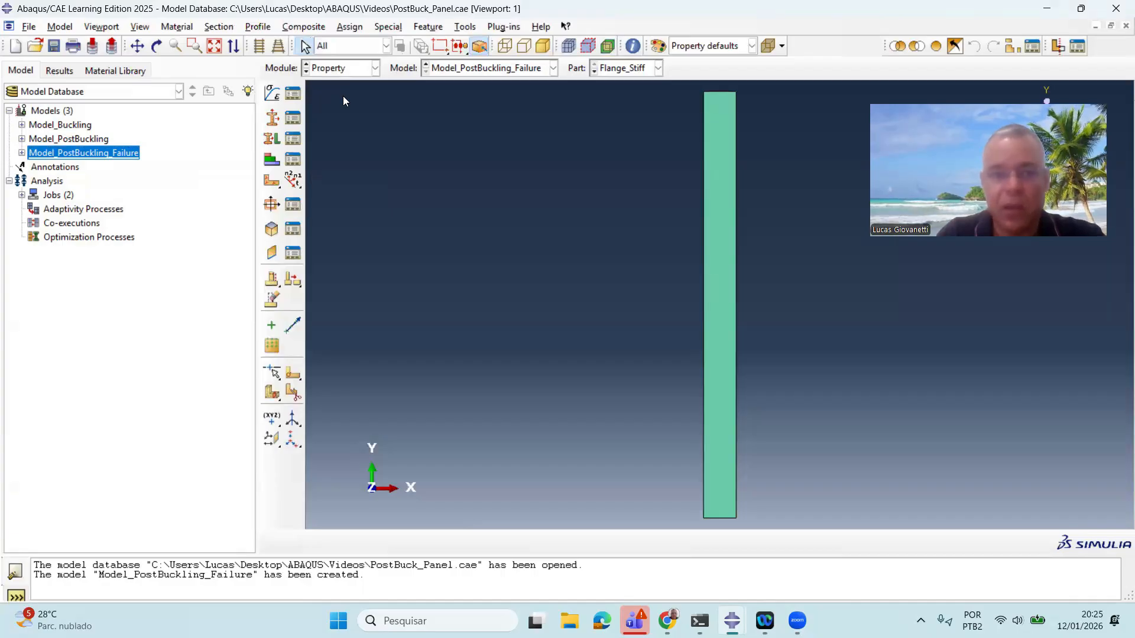
{"action": "left_click", "coordinate": [293, 93]}
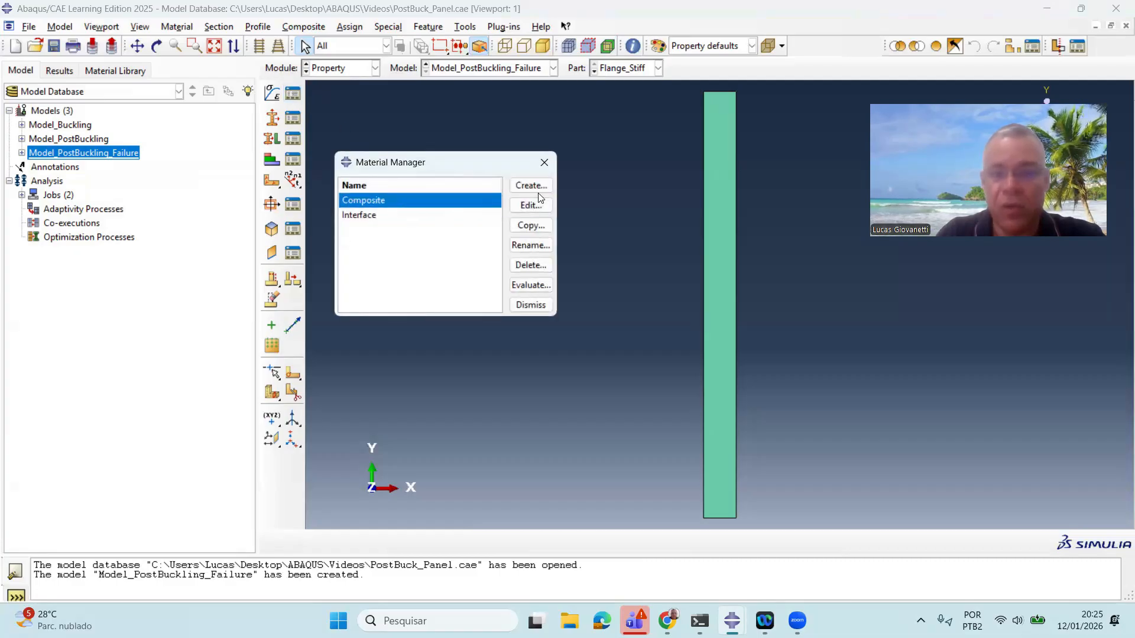
{"action": "left_click", "coordinate": [541, 208]}
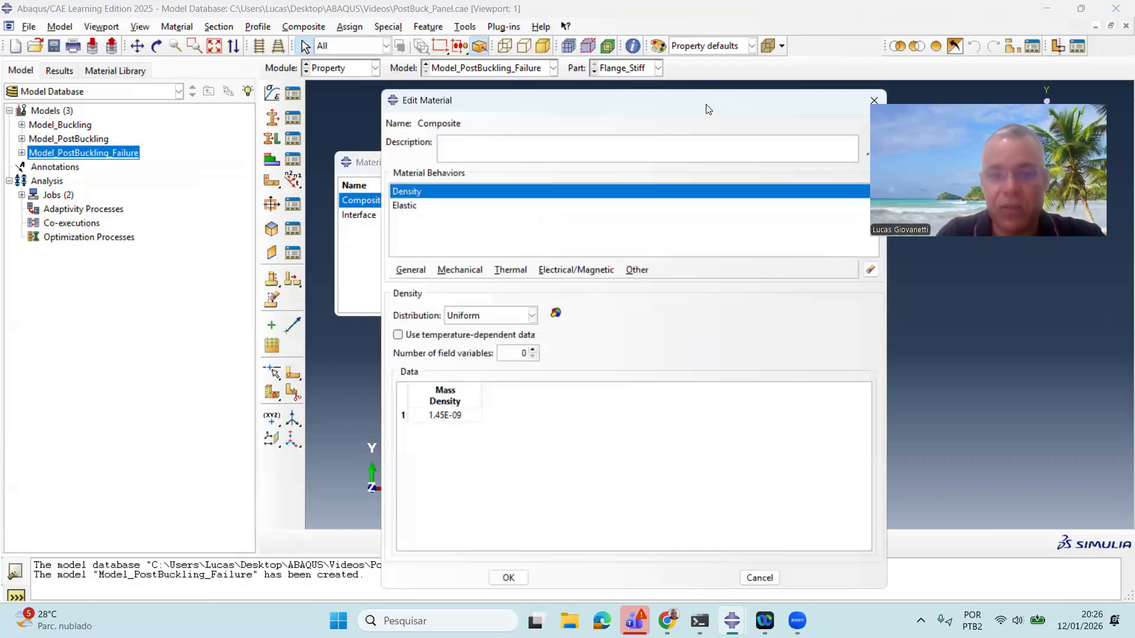
{"action": "left_click_drag", "start_coordinate": [770, 103], "coordinate": [679, 102]}
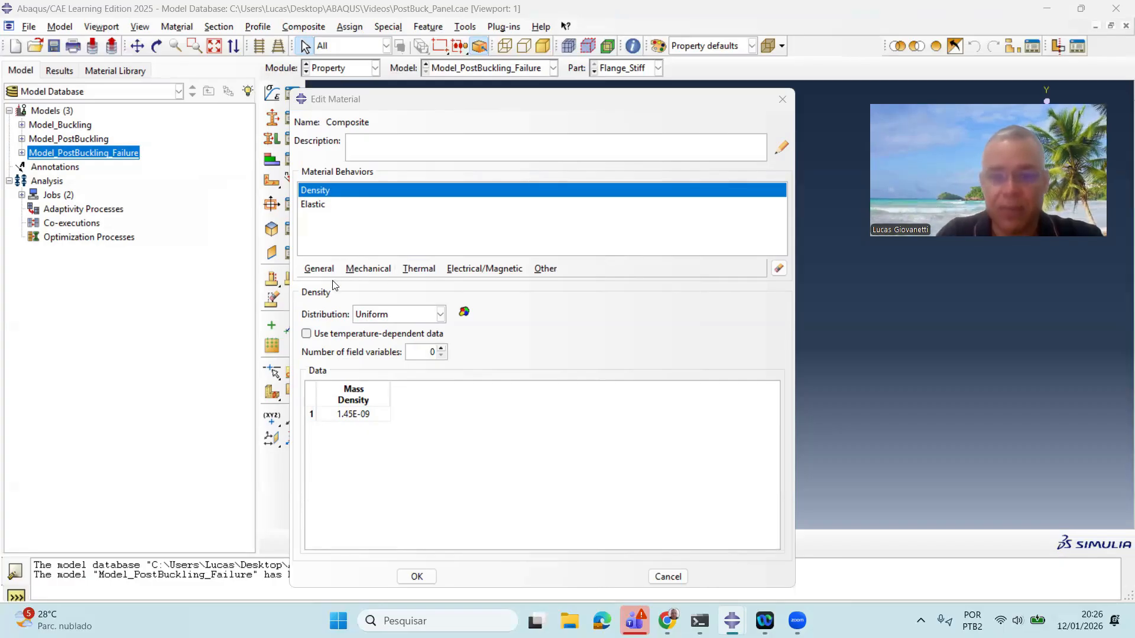
{"action": "left_click", "coordinate": [336, 202]}
{"action": "left_click", "coordinate": [343, 193]}
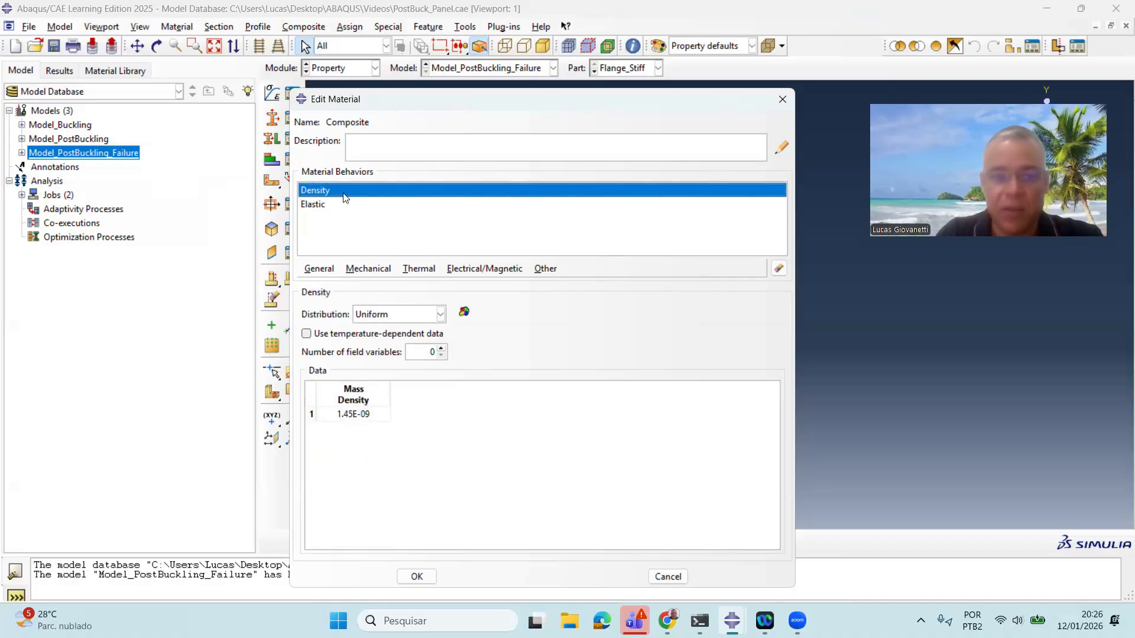
{"action": "left_click", "coordinate": [325, 204]}
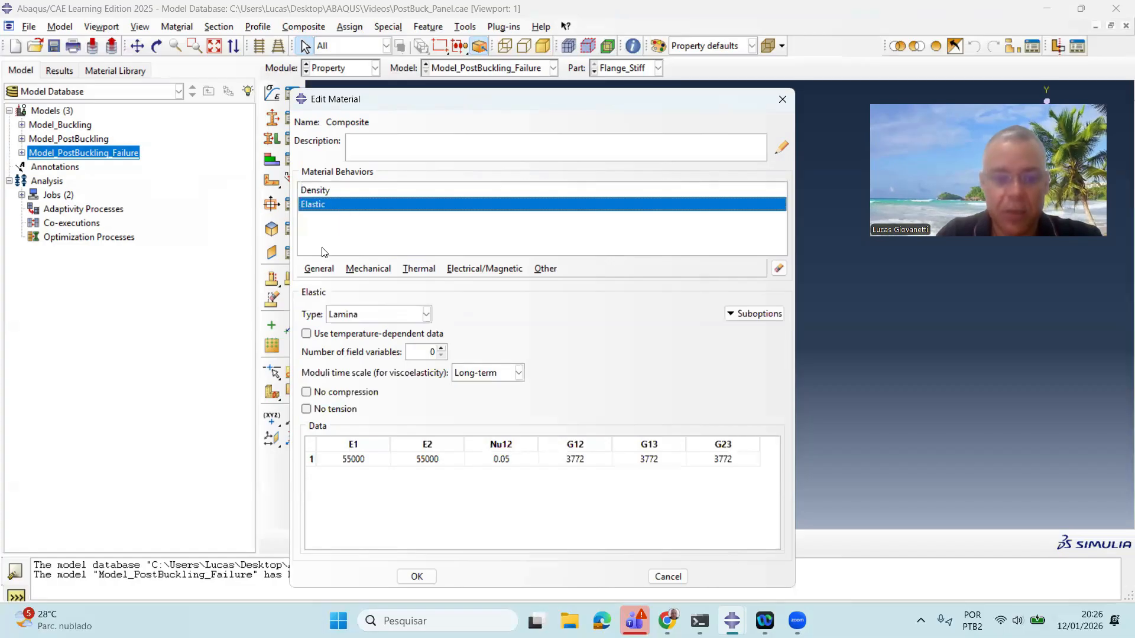
Add Hashin Damage to the Composite material with a longitudinal tensile strength of 600 and longitudinal compressive strength of 300.
{"action": "left_click", "coordinate": [351, 270]}
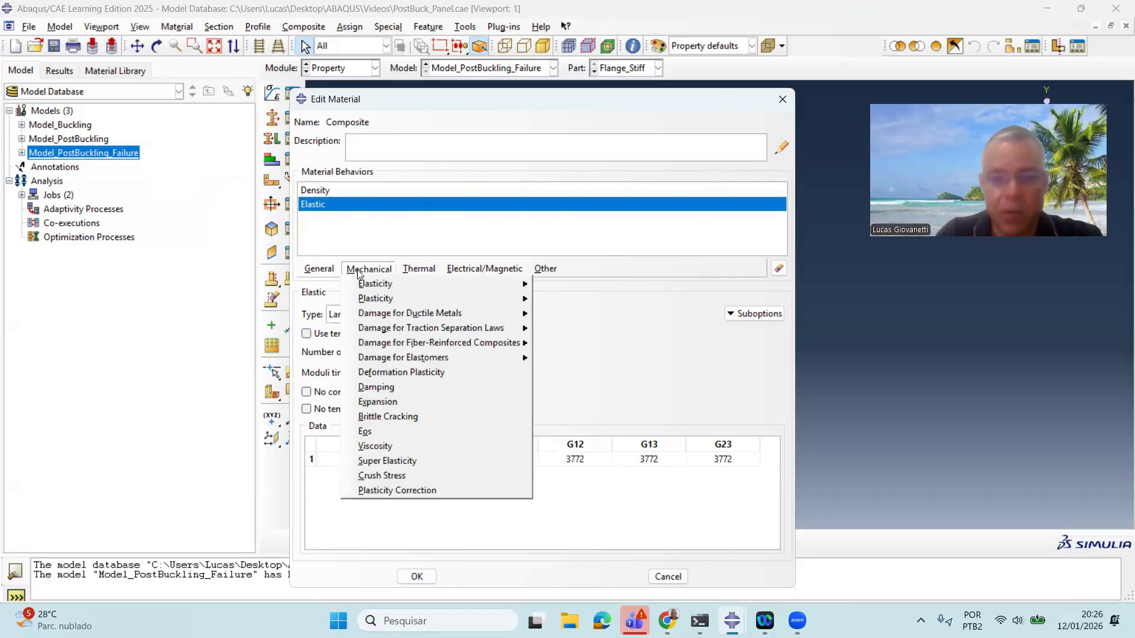
{"action": "mouse_move", "coordinate": [399, 349]}
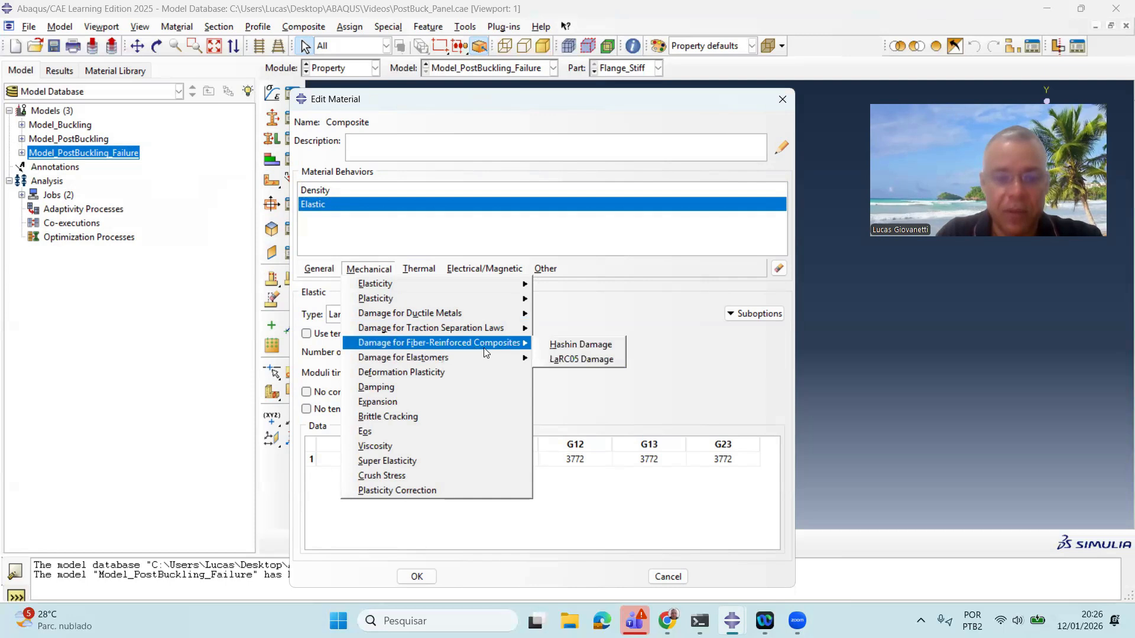
{"action": "left_click", "coordinate": [608, 346]}
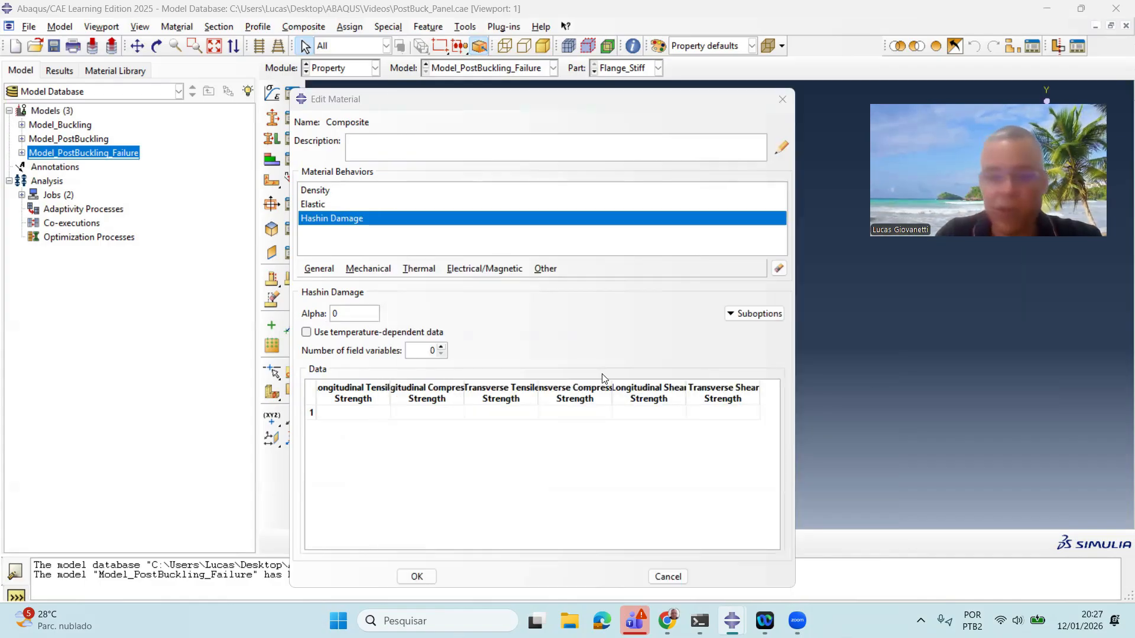
{"action": "left_click", "coordinate": [353, 414]}
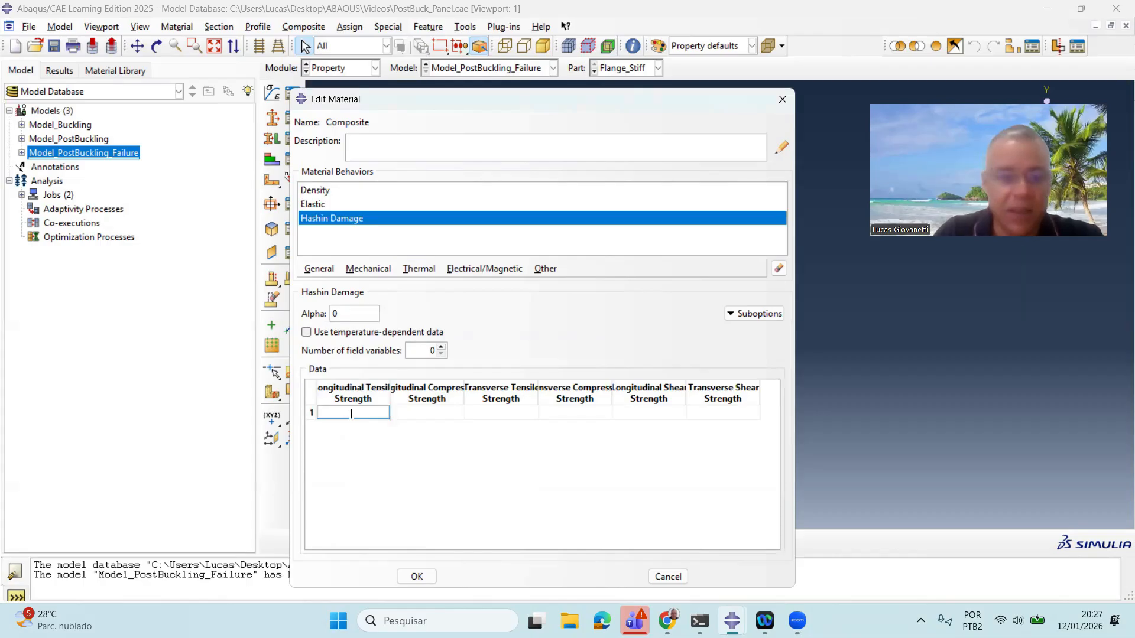
{"action": "type", "text": "600"}
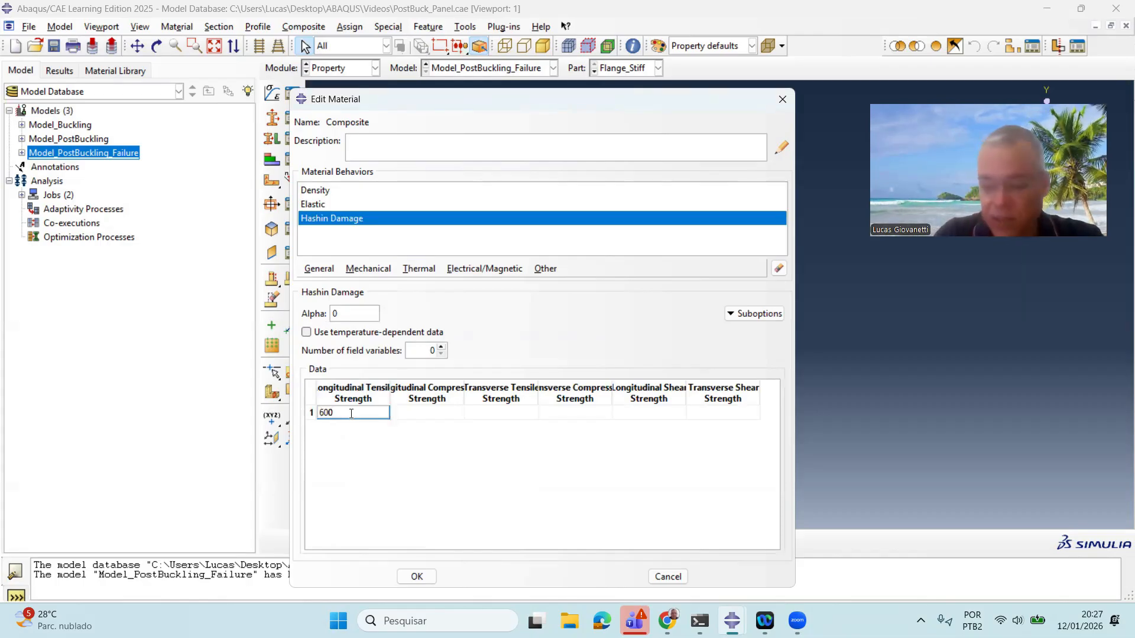
{"action": "key", "text": "Tab"}
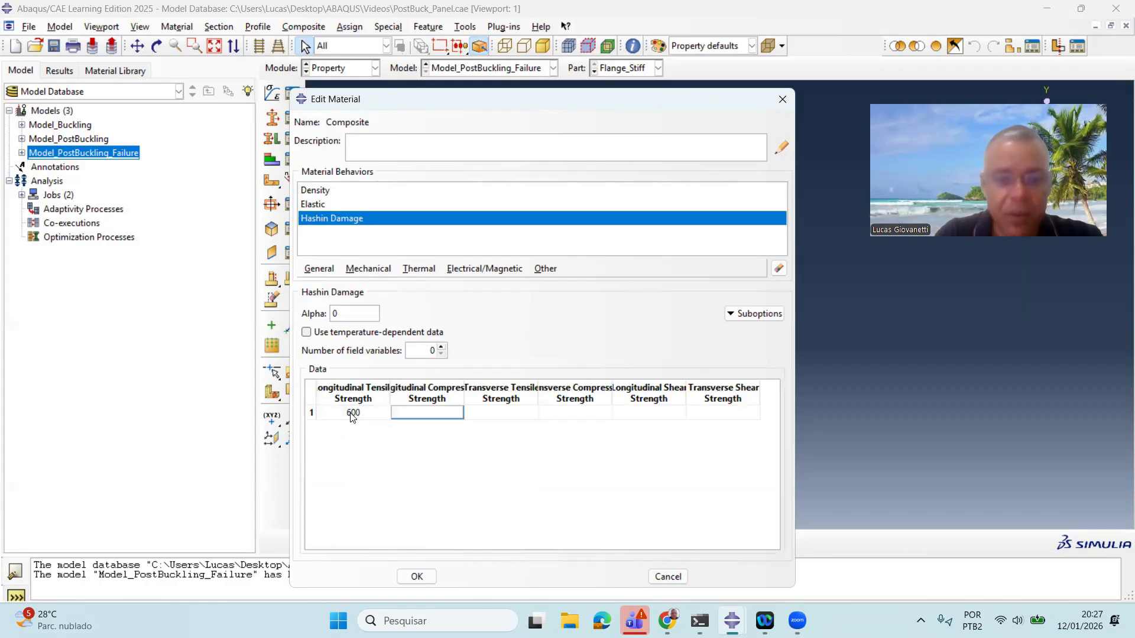
{"action": "type", "text": "300"}
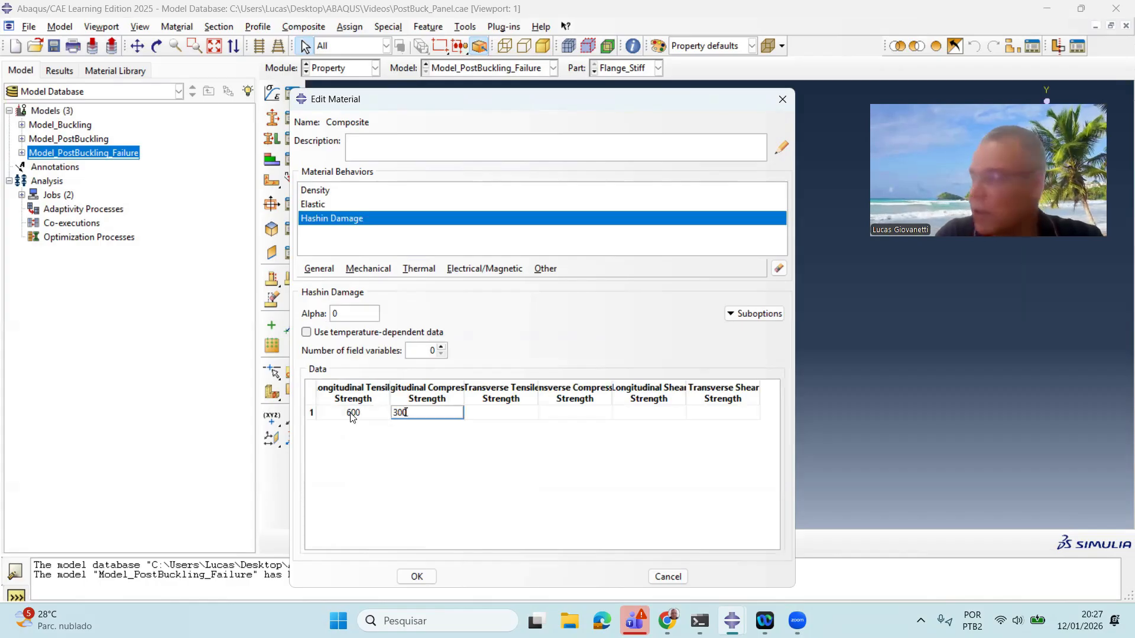
{"action": "key", "text": "Tab"}
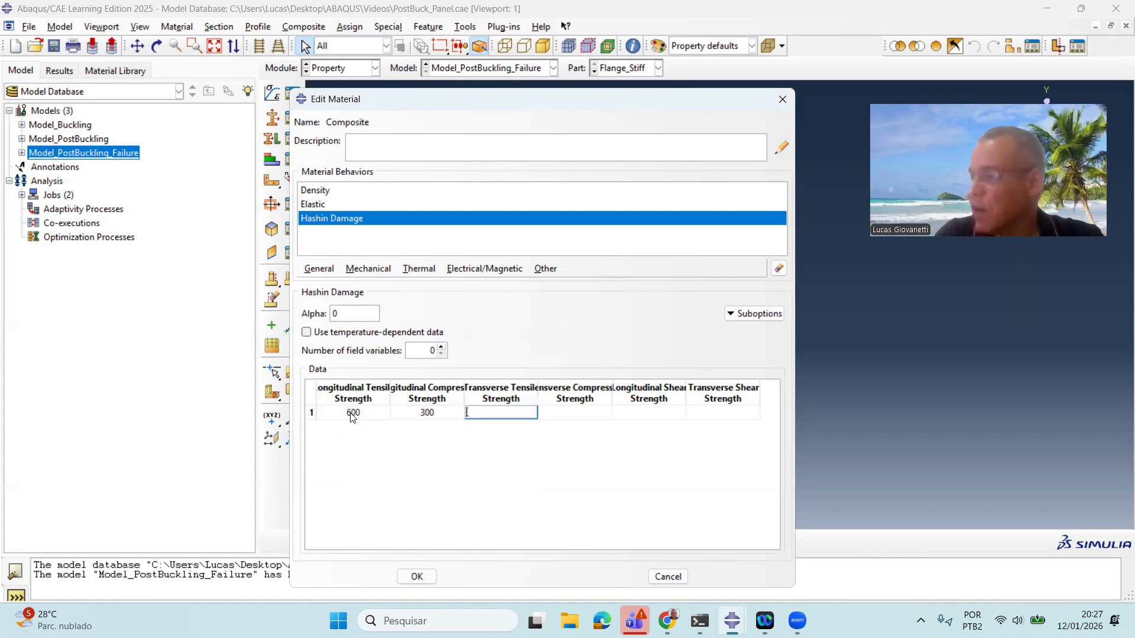
Set the Hashin transverse tensile strength to 600, transverse compressive strength to 300, and both longitudinal and transverse shear strengths to 100.
{"action": "type", "text": "600"}
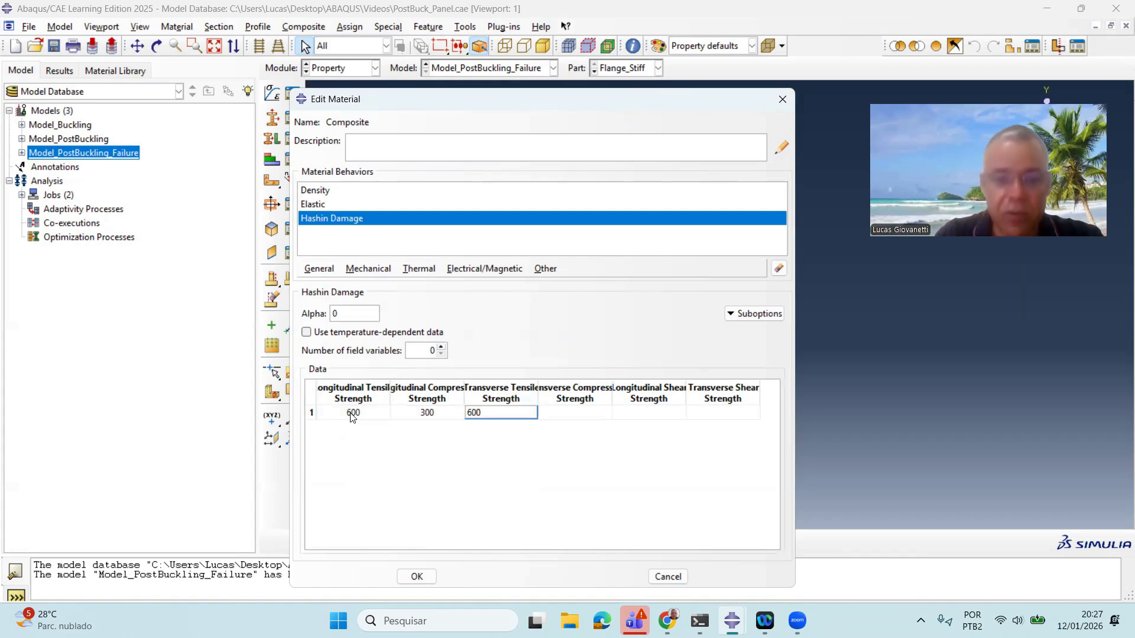
{"action": "key", "text": "Tab"}
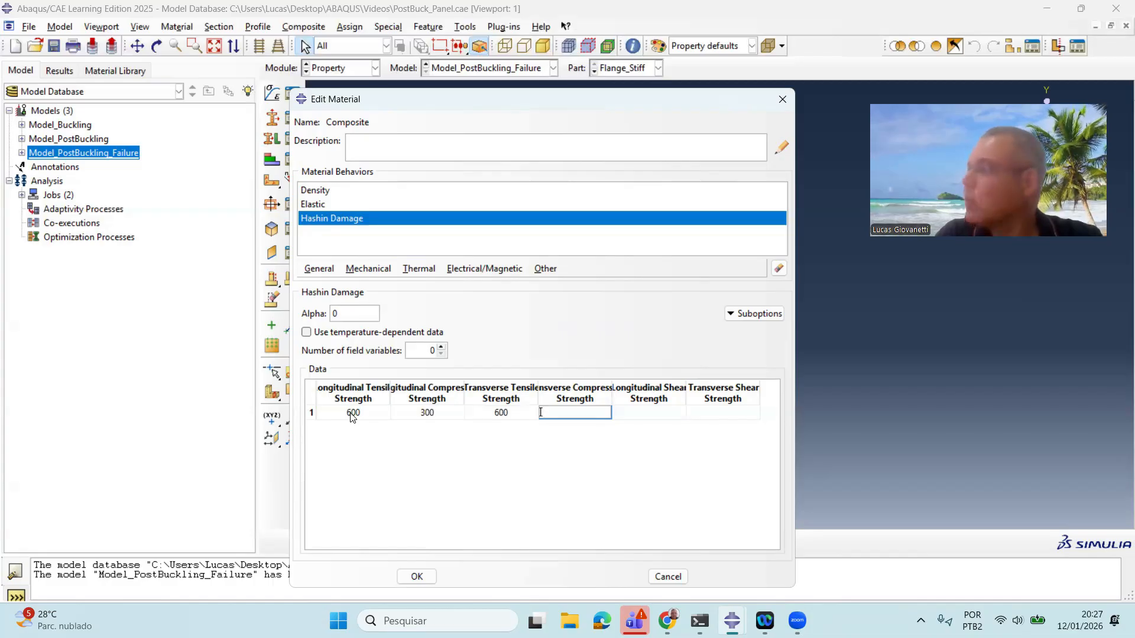
{"action": "type", "text": "300"}
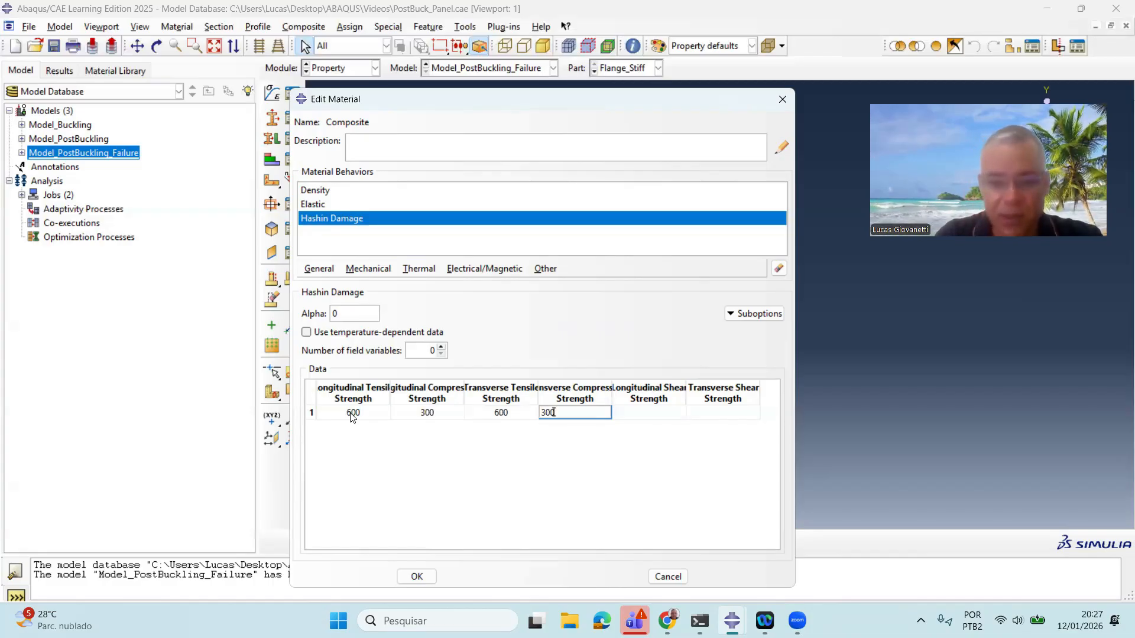
{"action": "key", "text": "Tab"}
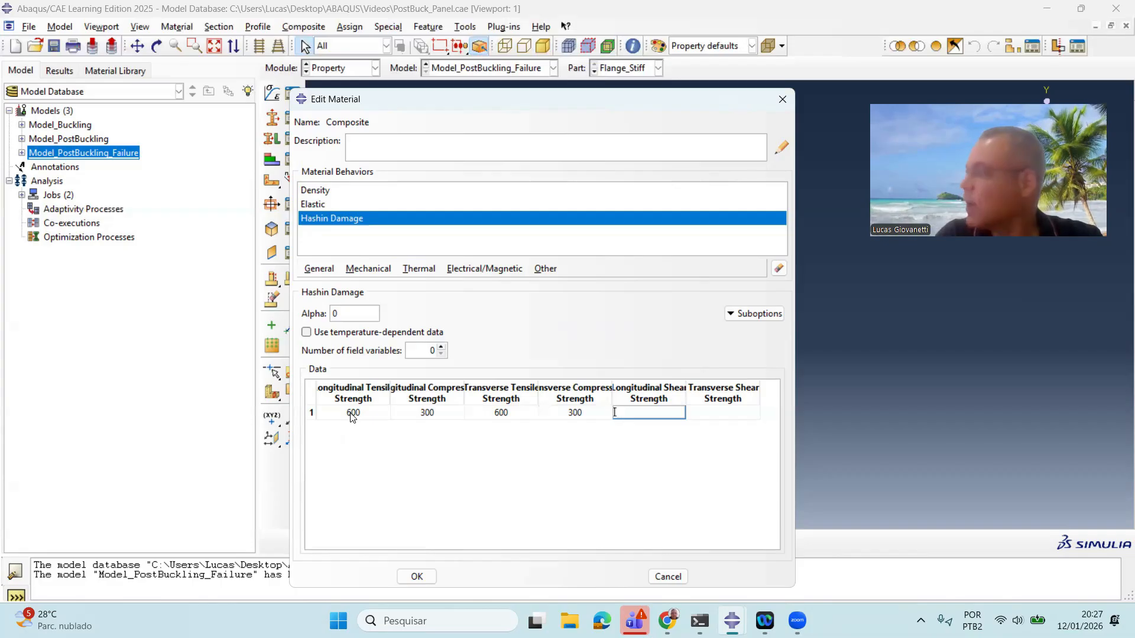
{"action": "key", "text": "Tab"}
{"action": "type", "text": "100"}
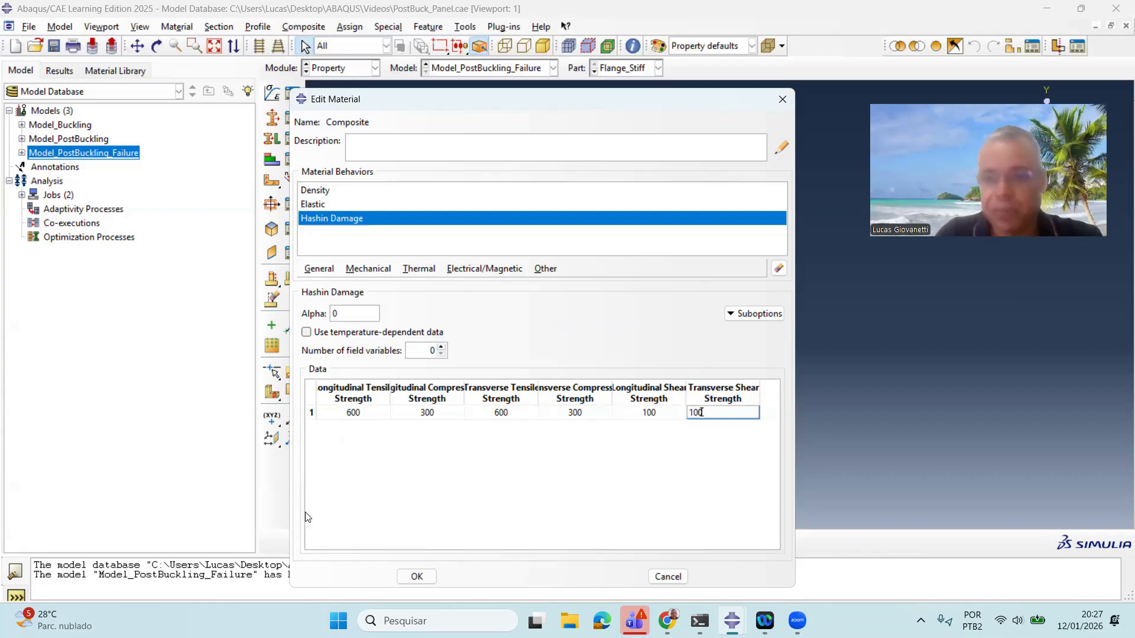
{"action": "key", "text": "Return"}
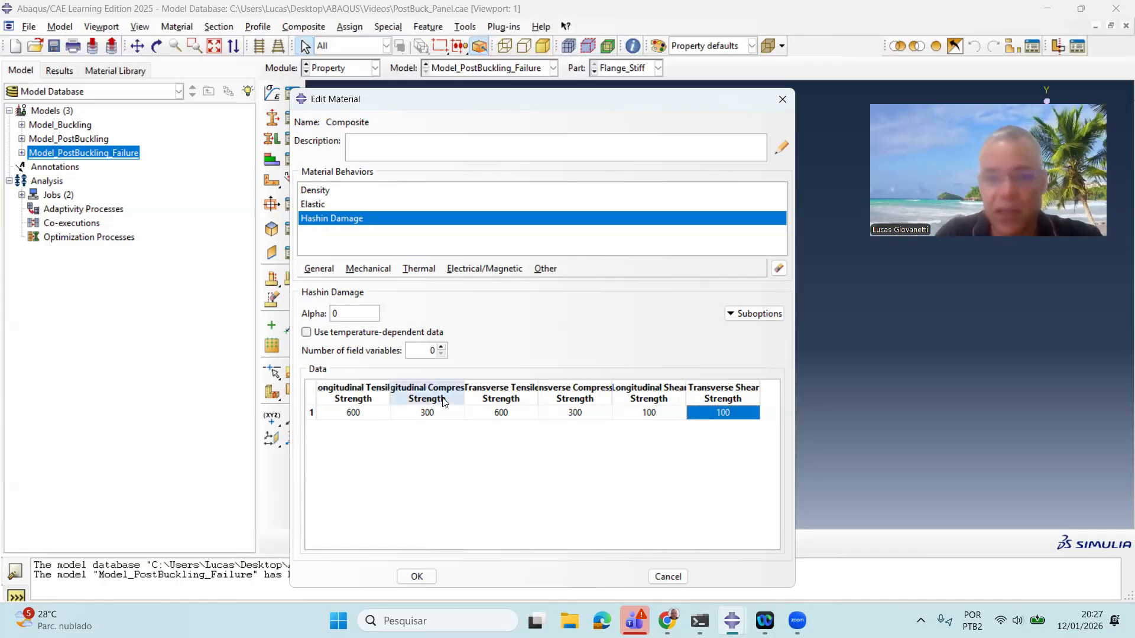
Add Damage Evolution to the Composite material's Hashin Damage, with longitudinal tensile fracture energy 140 and longitudinal compressive fracture energy 70.
{"action": "left_click", "coordinate": [367, 269]}
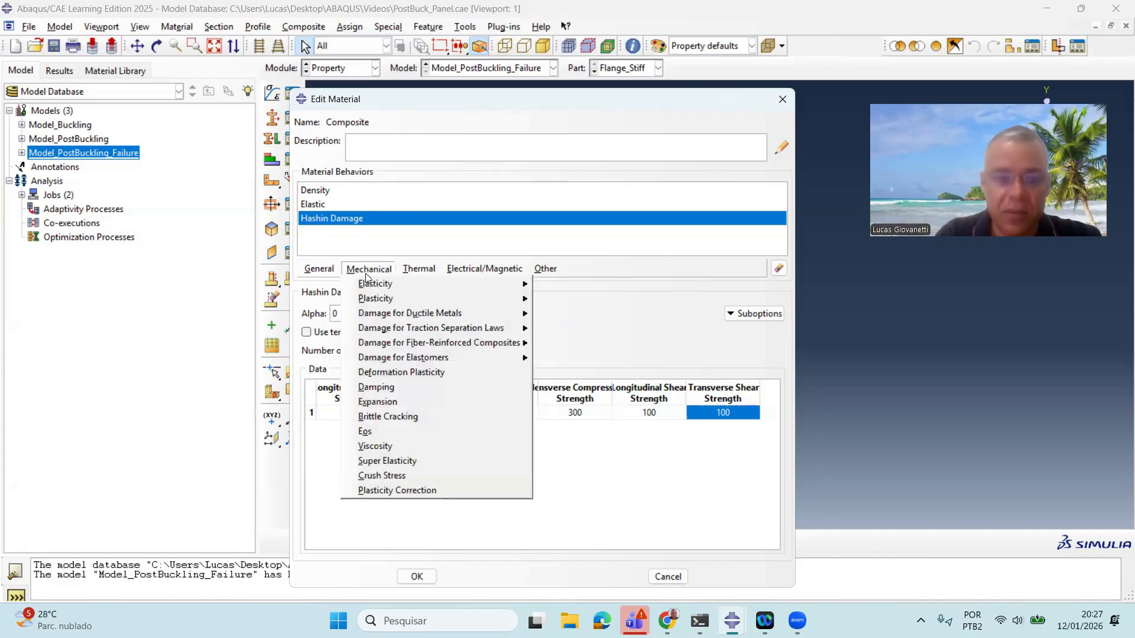
{"action": "left_click", "coordinate": [702, 322]}
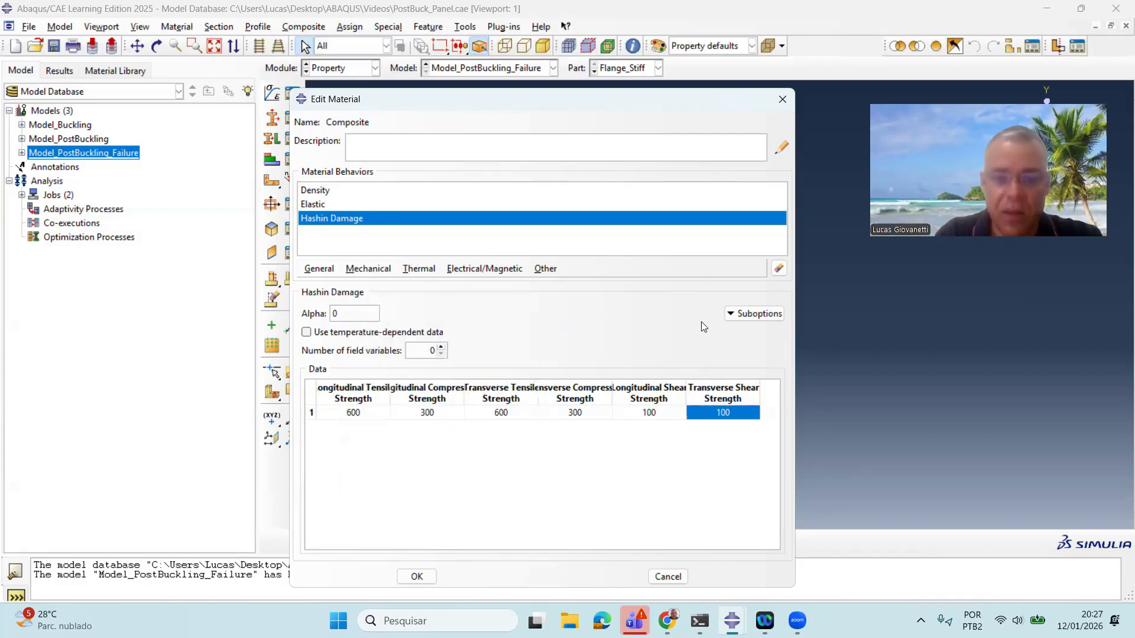
{"action": "left_click", "coordinate": [774, 319]}
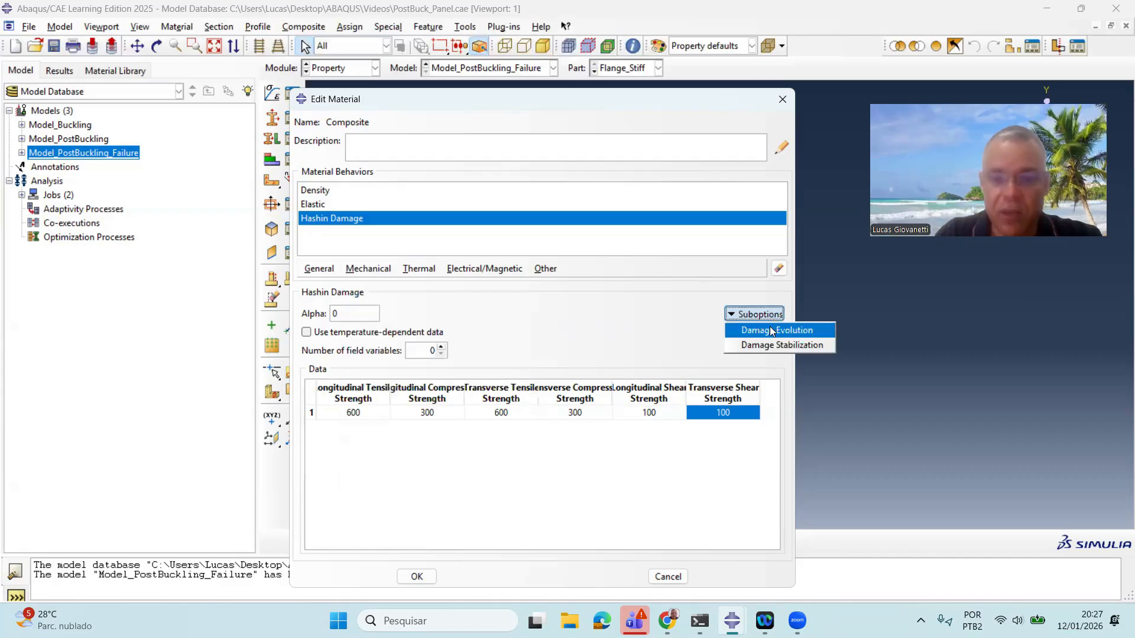
{"action": "left_click", "coordinate": [772, 330]}
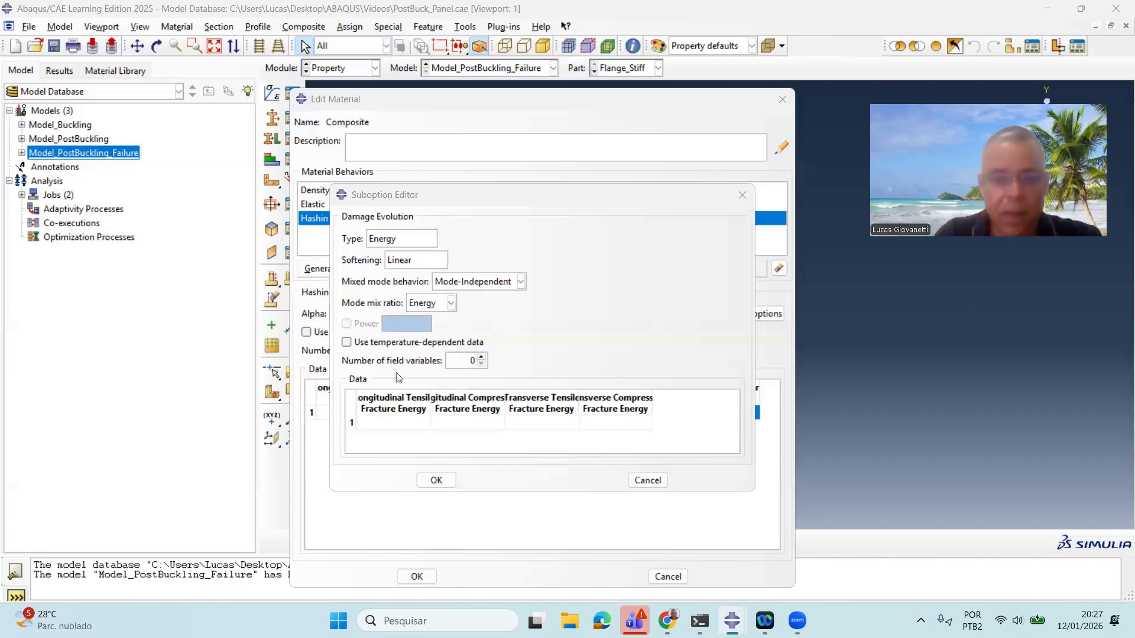
{"action": "left_click", "coordinate": [395, 422]}
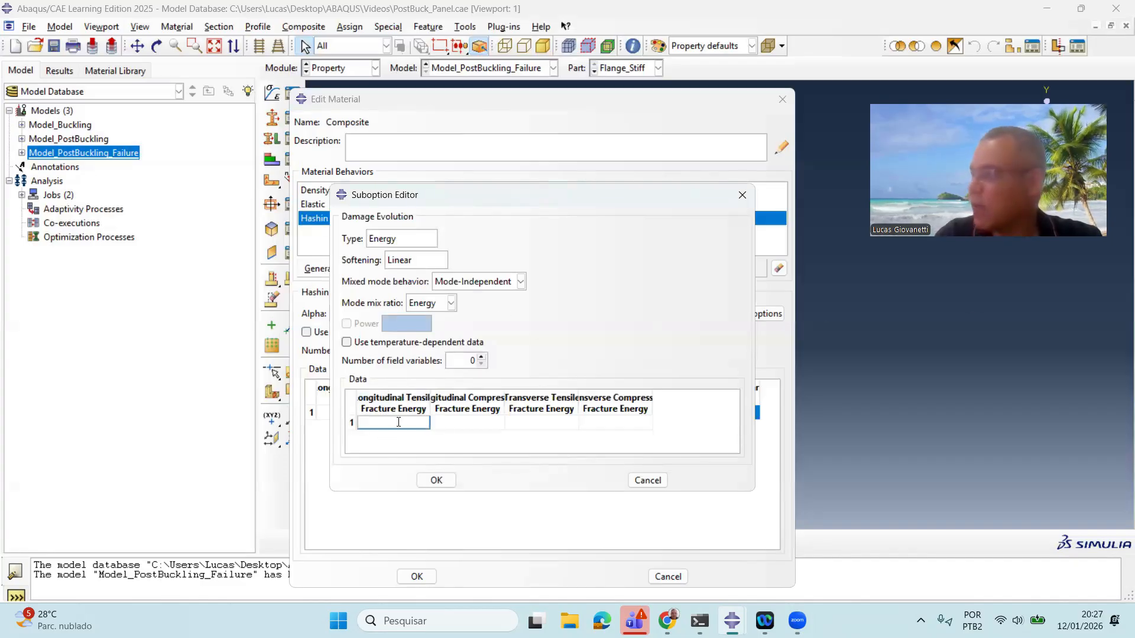
{"action": "type", "text": "140"}
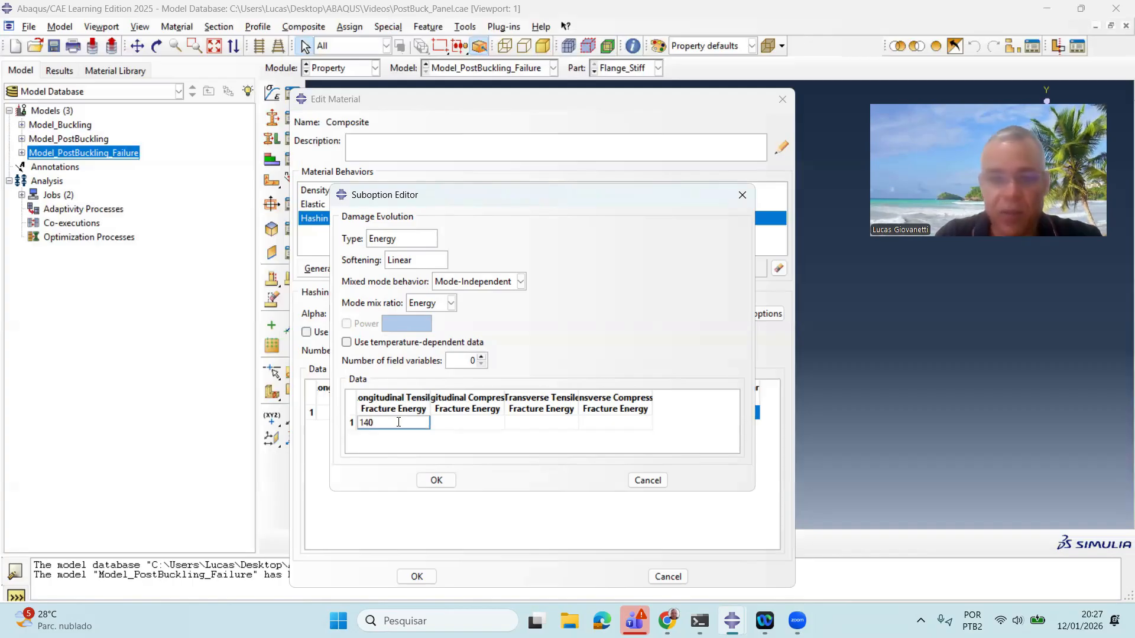
{"action": "key", "text": "Tab"}
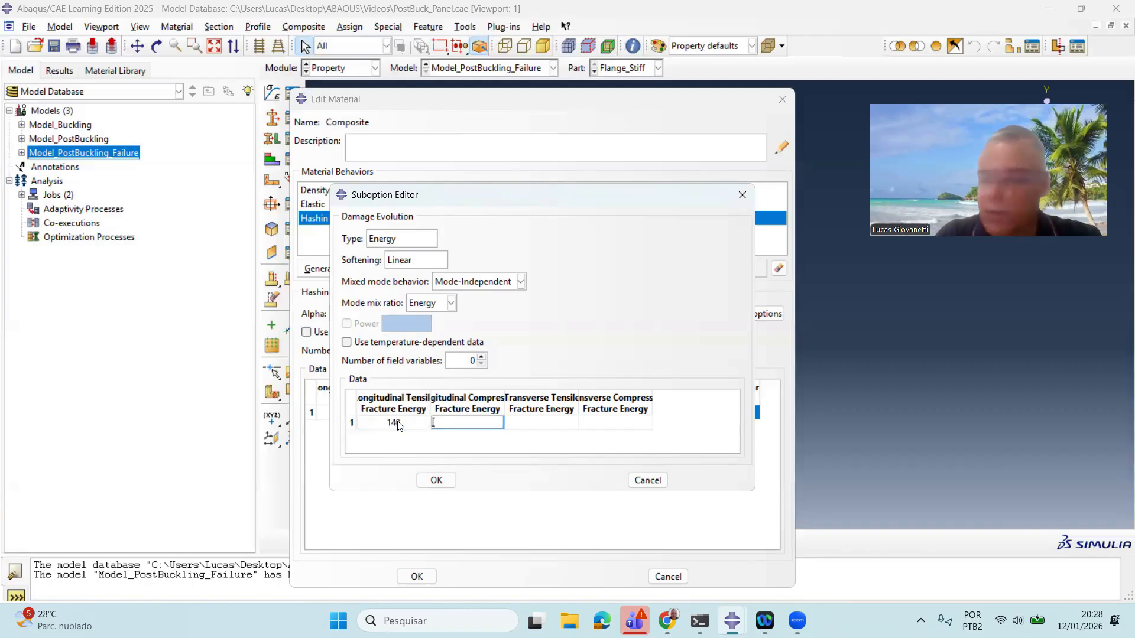
{"action": "type", "text": "70"}
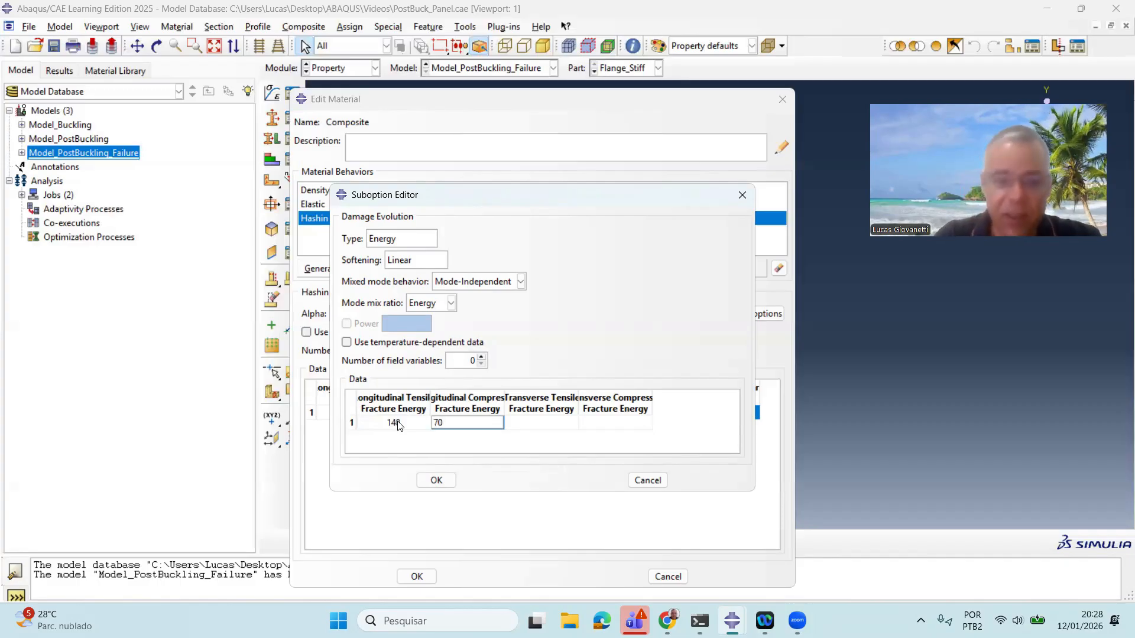
Set the transverse tensile fracture energy to 140 and the transverse compressive fracture energy to 70, and save the Composite material.
{"action": "key", "text": "Tab"}
{"action": "type", "text": "140"}
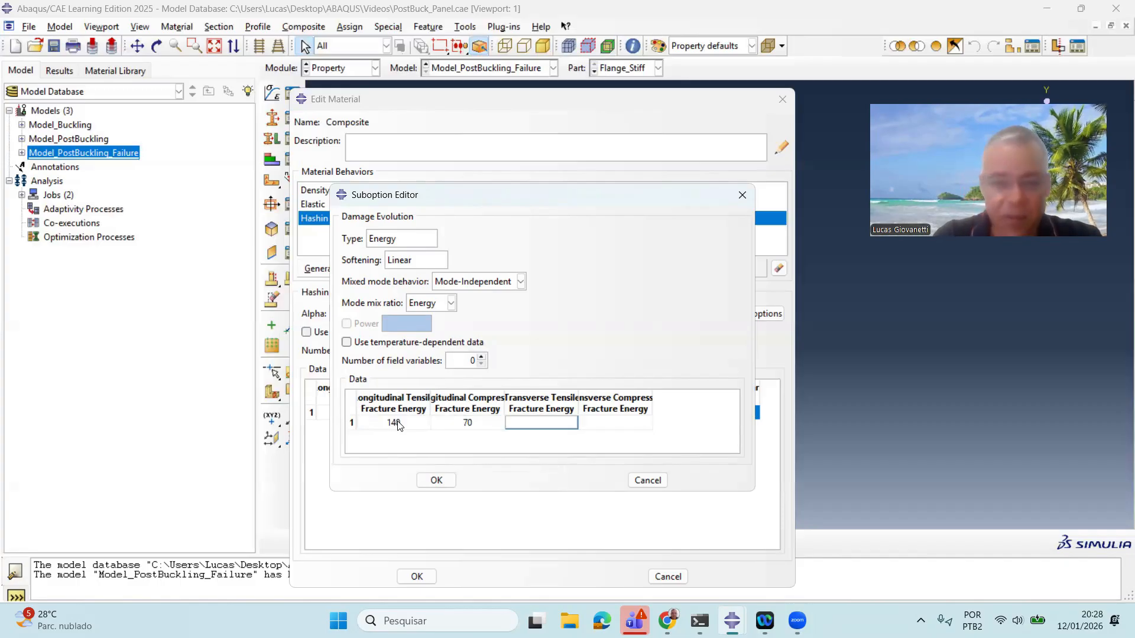
{"action": "key", "text": "Tab"}
{"action": "type", "text": "70"}
{"action": "key", "text": "Return"}
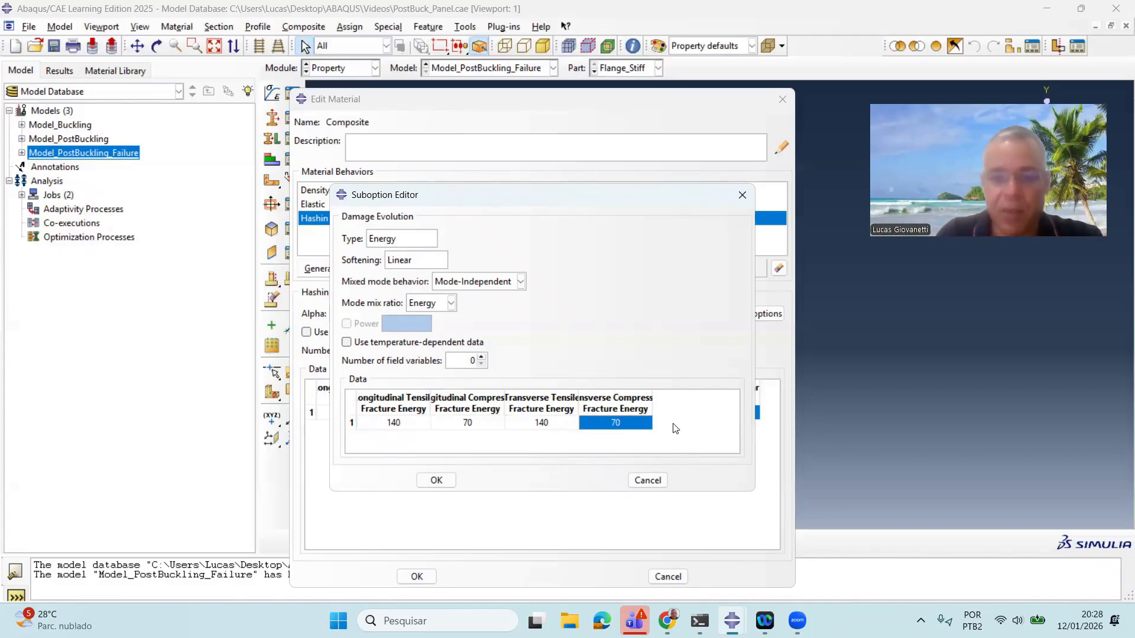
{"action": "left_click", "coordinate": [445, 478]}
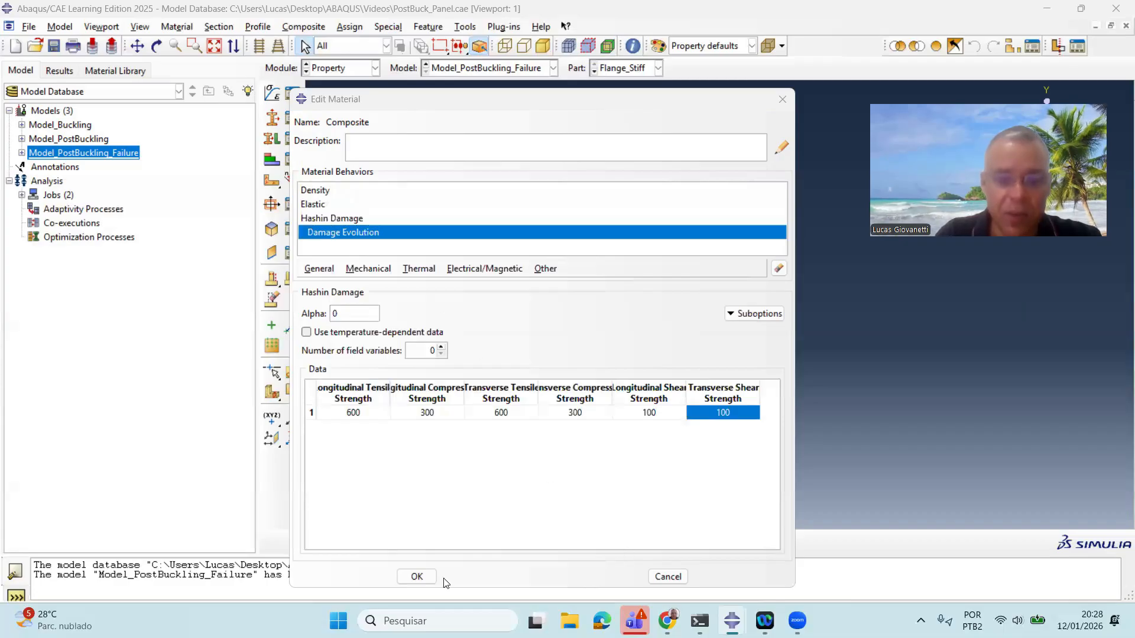
{"action": "left_click", "coordinate": [416, 577]}
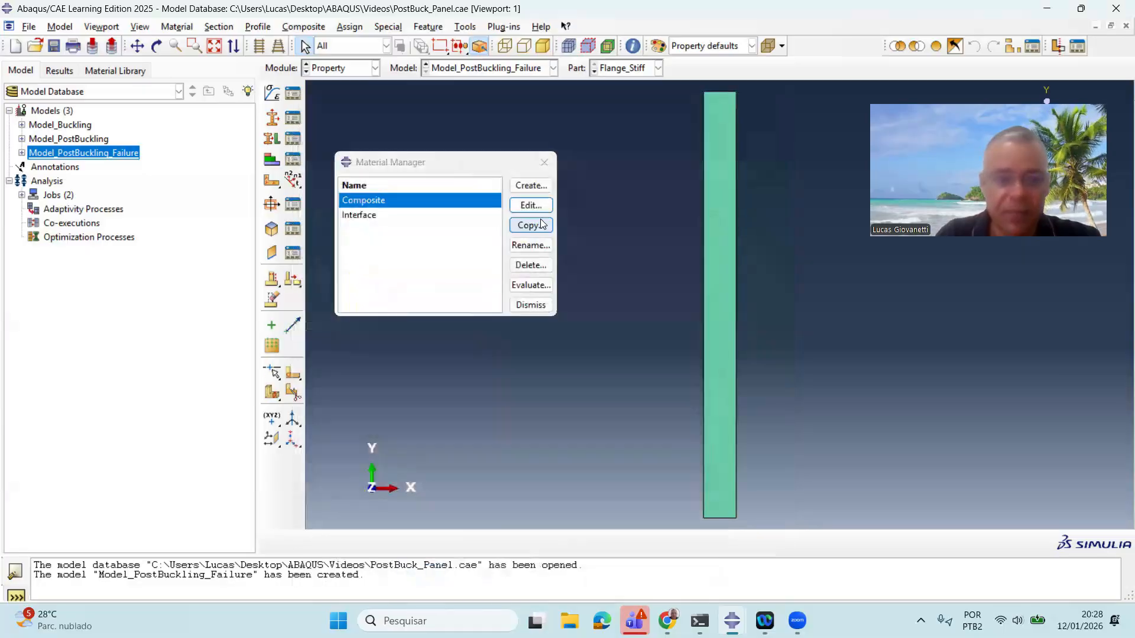
Review the density and elastic data of the Interface material and close the material definitions.
{"action": "left_click", "coordinate": [385, 218]}
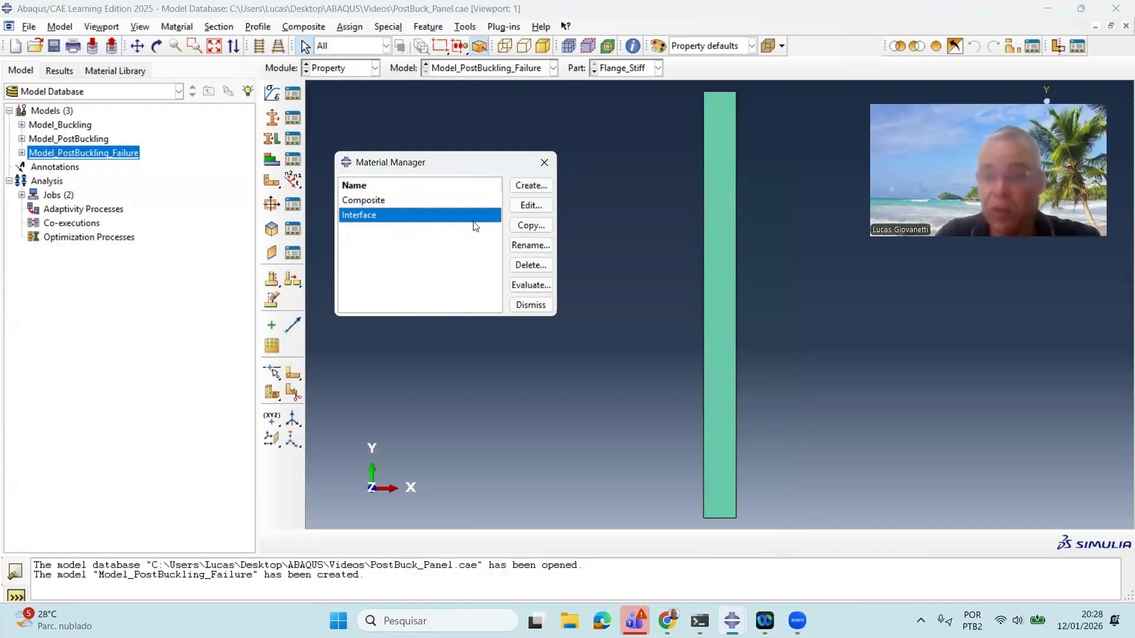
{"action": "left_click", "coordinate": [543, 205]}
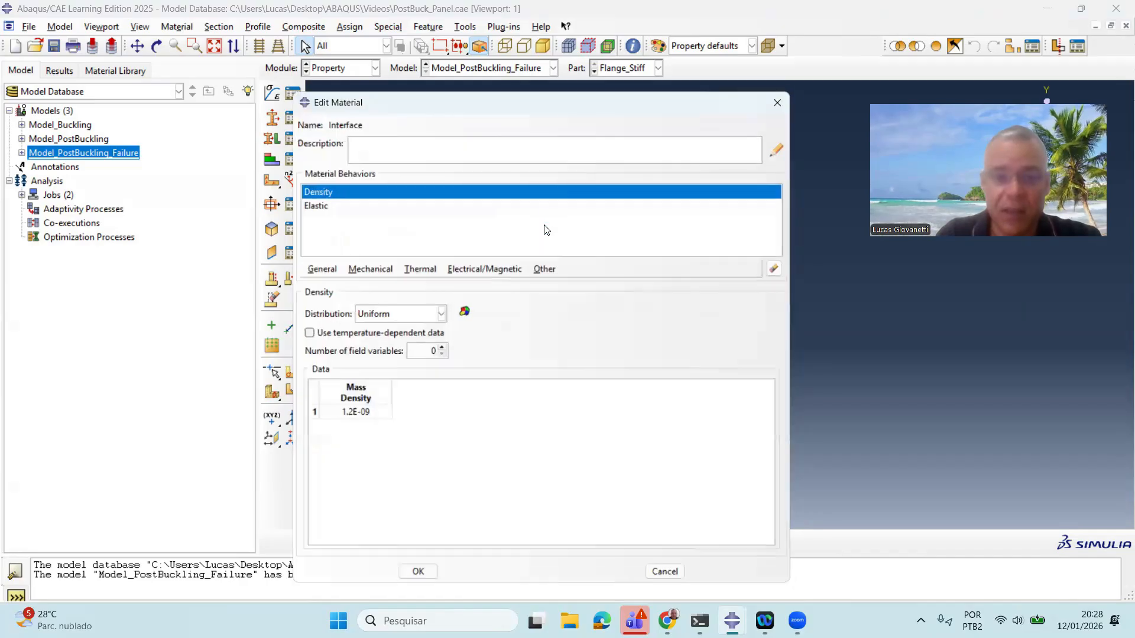
{"action": "left_click", "coordinate": [329, 205]}
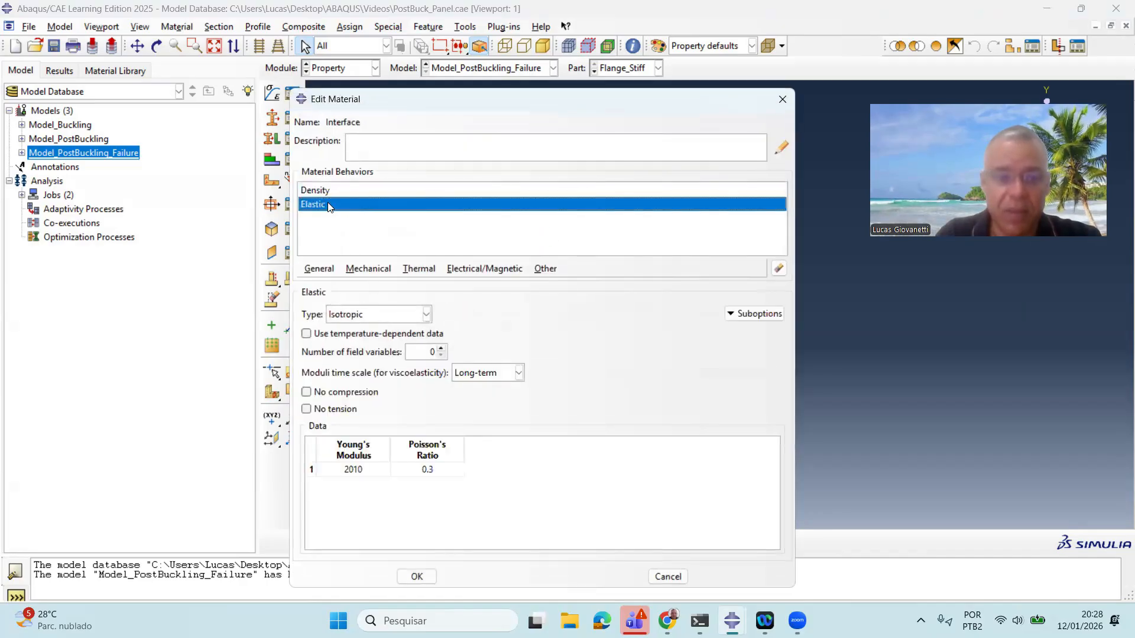
{"action": "left_click", "coordinate": [784, 99]}
{"action": "left_click", "coordinate": [547, 166]}
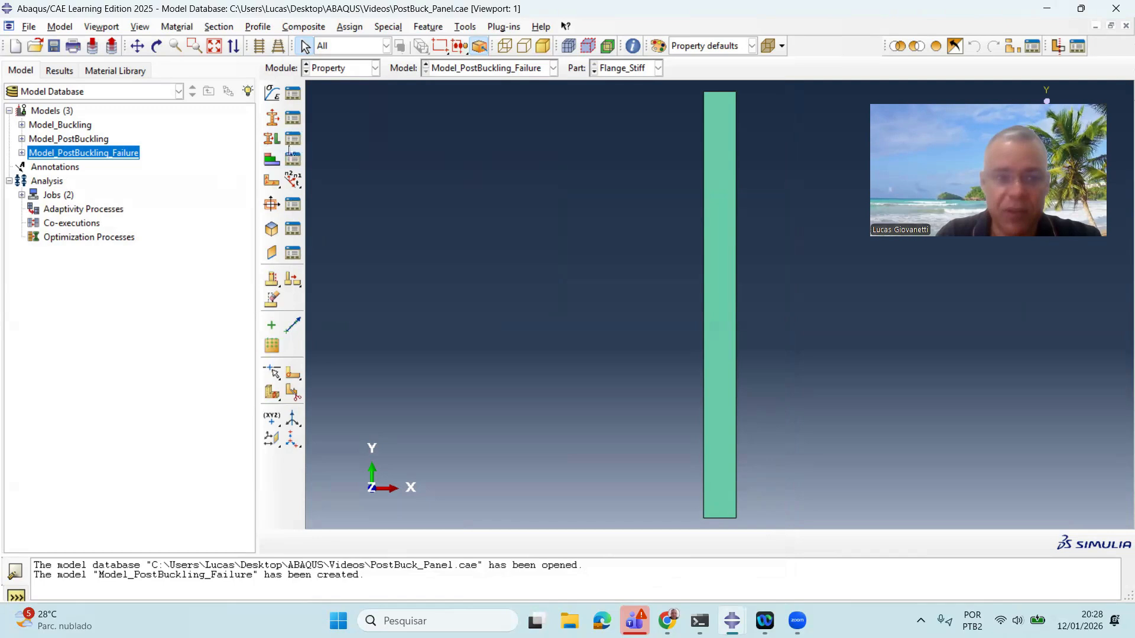
Look at the panel in the Assembly module and switch to the Step module with the list of analysis steps open.
{"action": "left_click", "coordinate": [373, 68]}
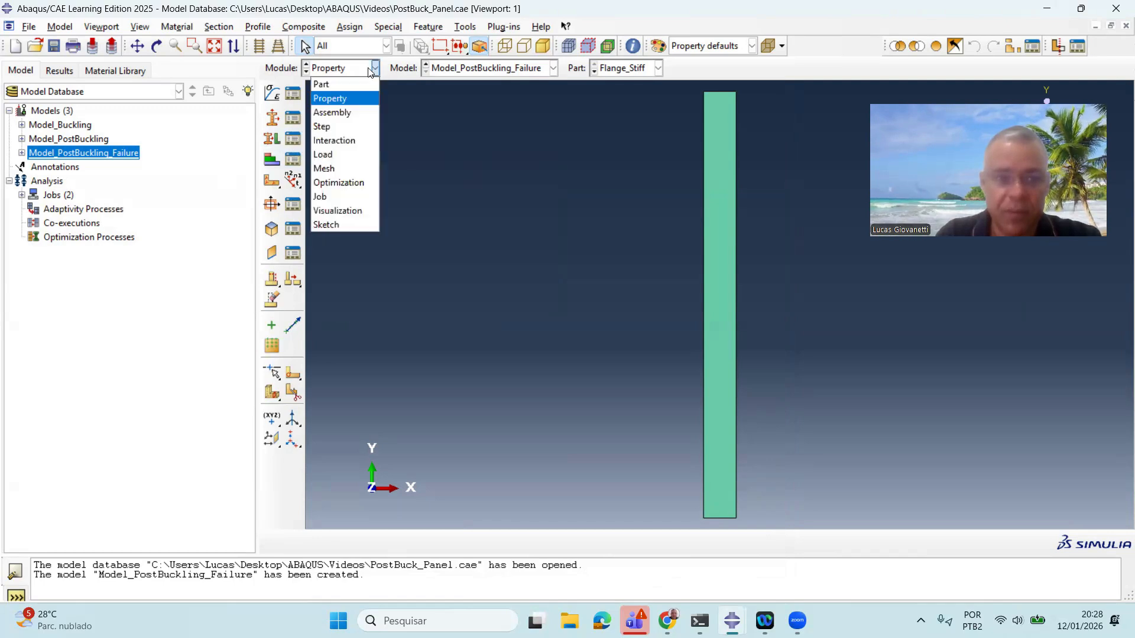
{"action": "left_click", "coordinate": [355, 110]}
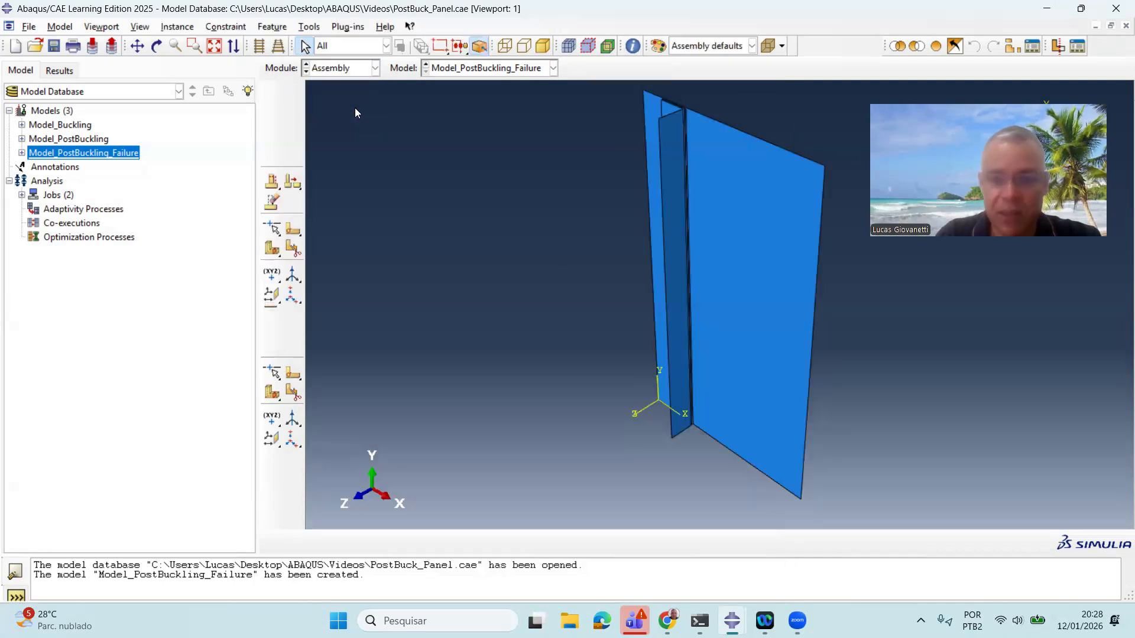
{"action": "left_click", "coordinate": [369, 70]}
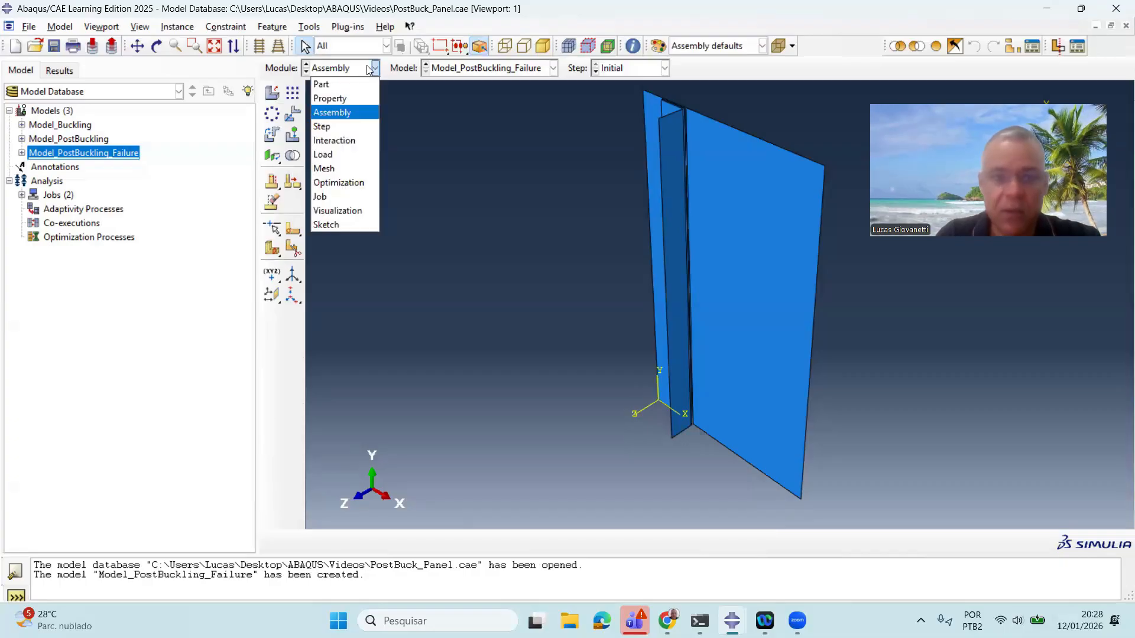
{"action": "left_click", "coordinate": [358, 126]}
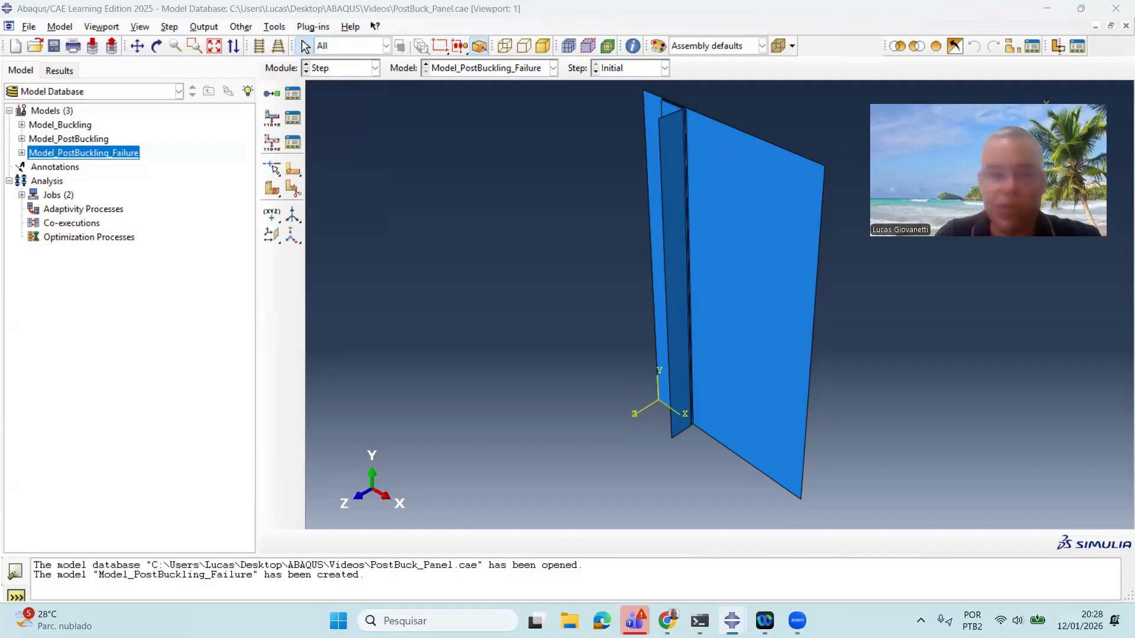
{"action": "left_click", "coordinate": [292, 93]}
{"action": "left_click", "coordinate": [520, 158]}
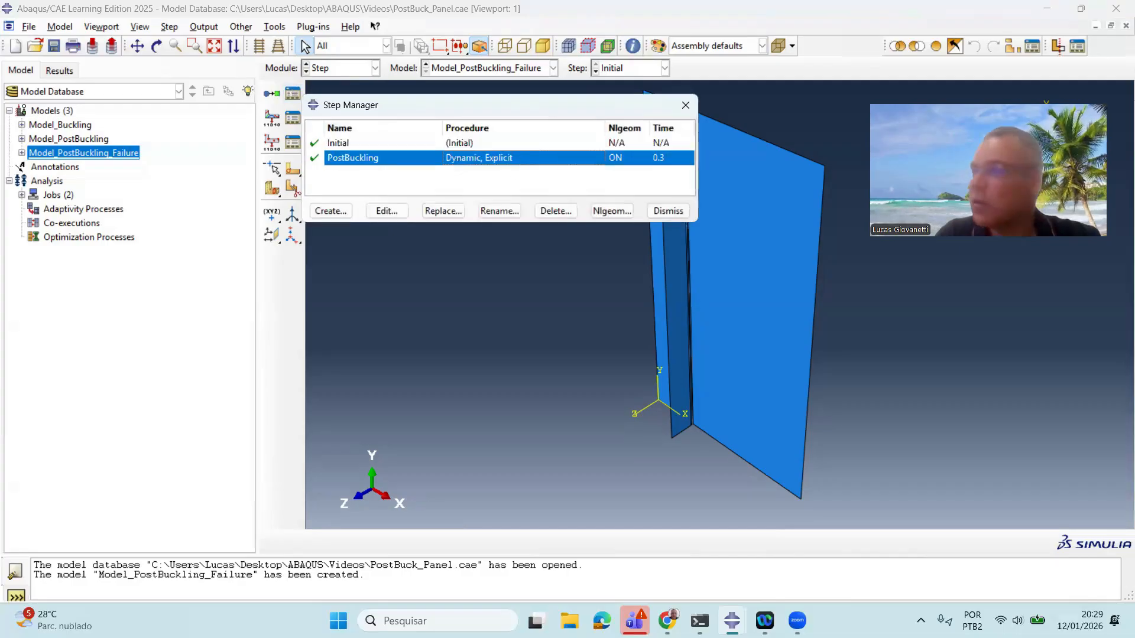
{"action": "left_click", "coordinate": [292, 94]}
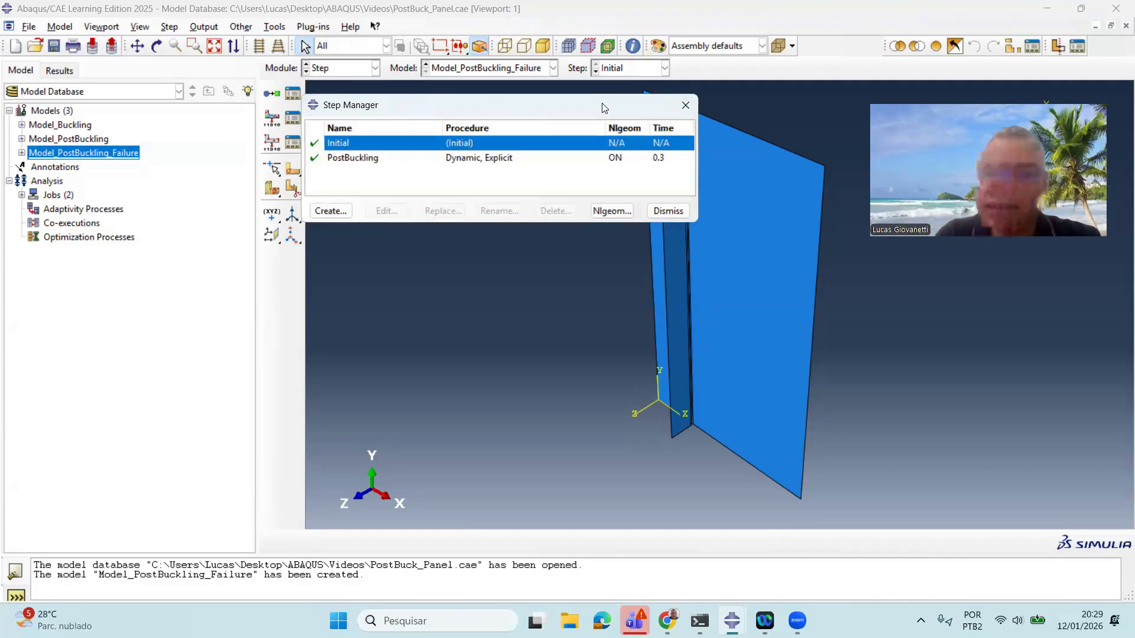
Review the PostBuckling step's basic, incrementation, mass scaling and other settings, and close the step list.
{"action": "double_click", "coordinate": [354, 158]}
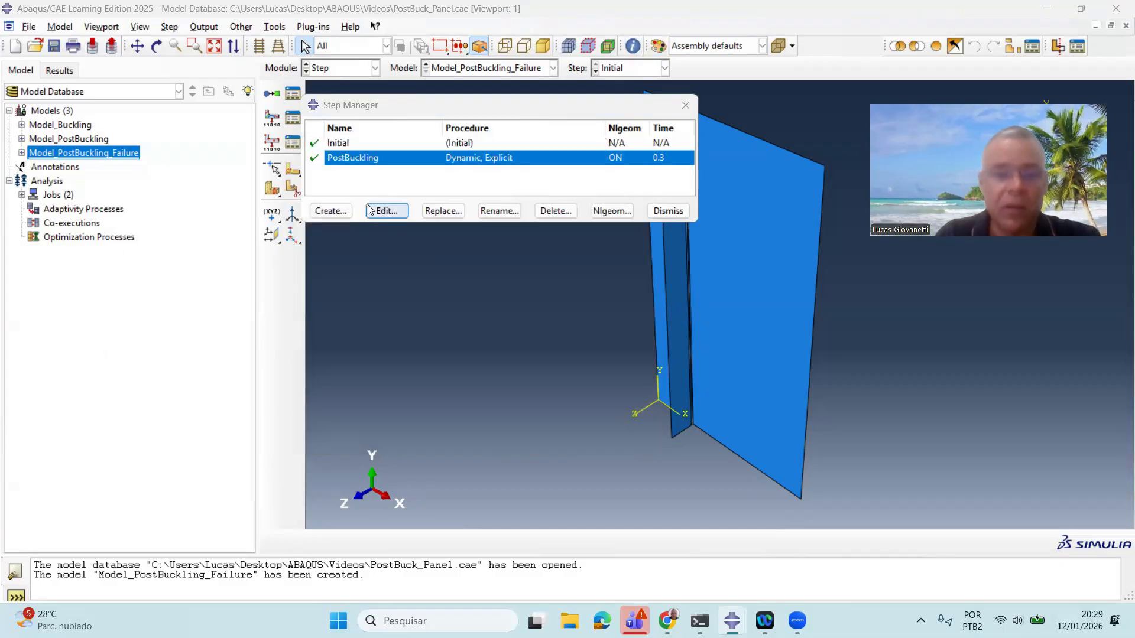
{"action": "left_click", "coordinate": [370, 211]}
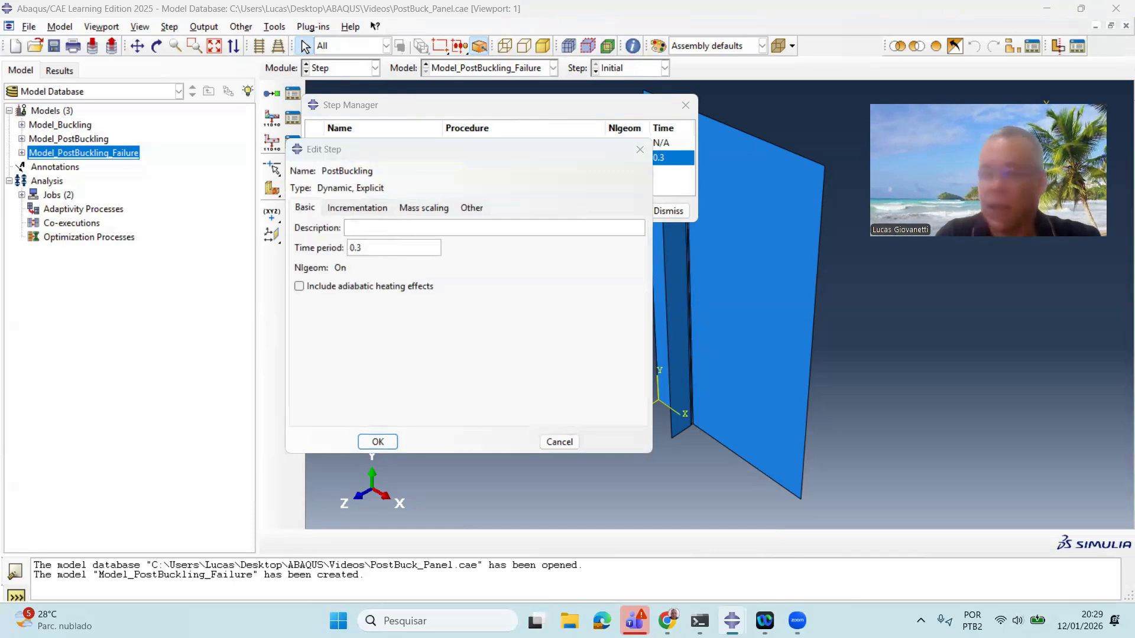
{"action": "left_click", "coordinate": [357, 207]}
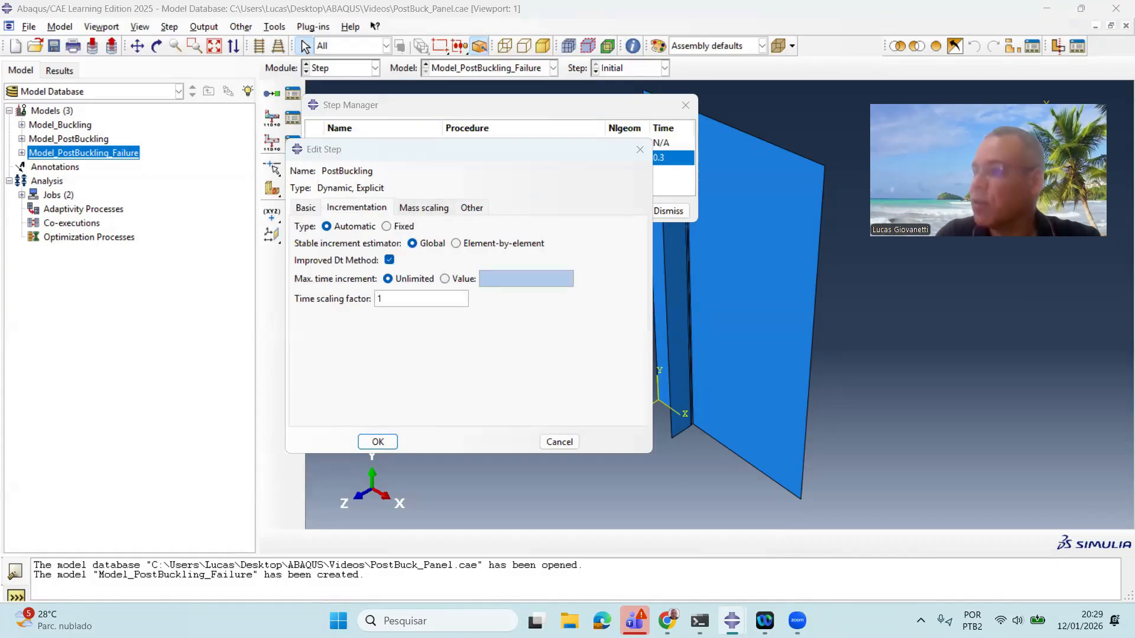
{"action": "left_click", "coordinate": [434, 213]}
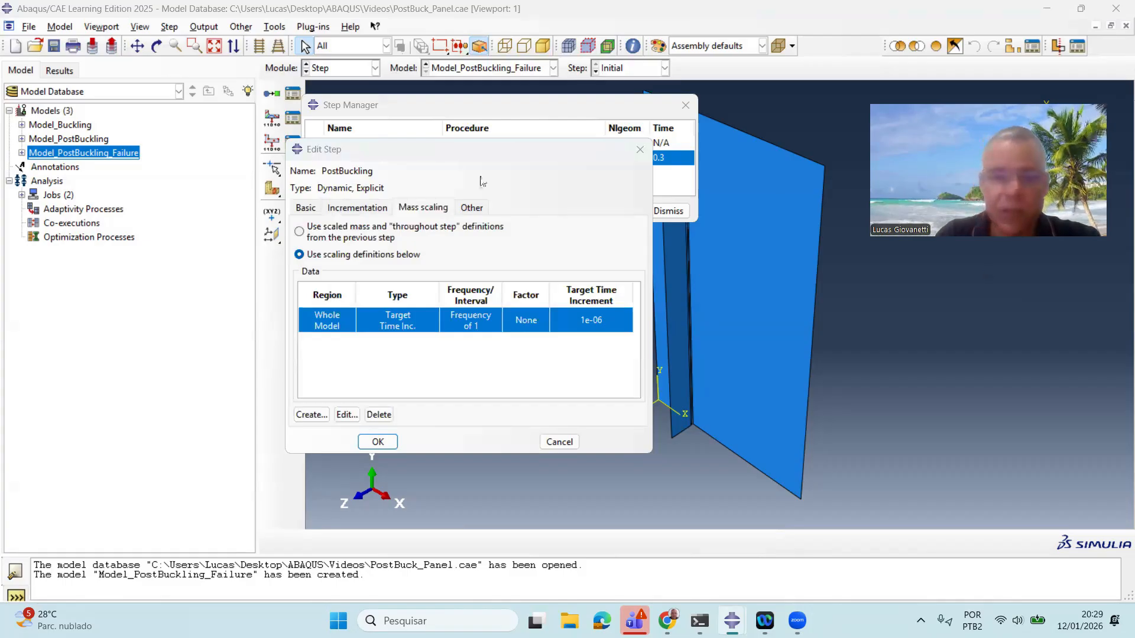
{"action": "left_click", "coordinate": [473, 208]}
{"action": "left_click", "coordinate": [640, 149]}
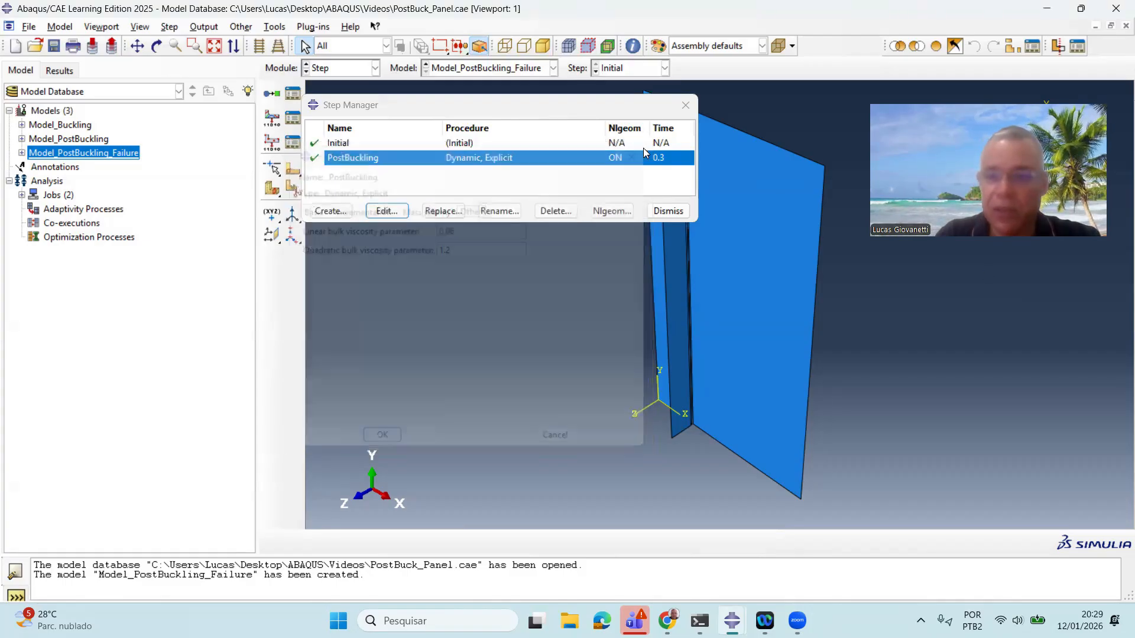
{"action": "left_click", "coordinate": [685, 105]}
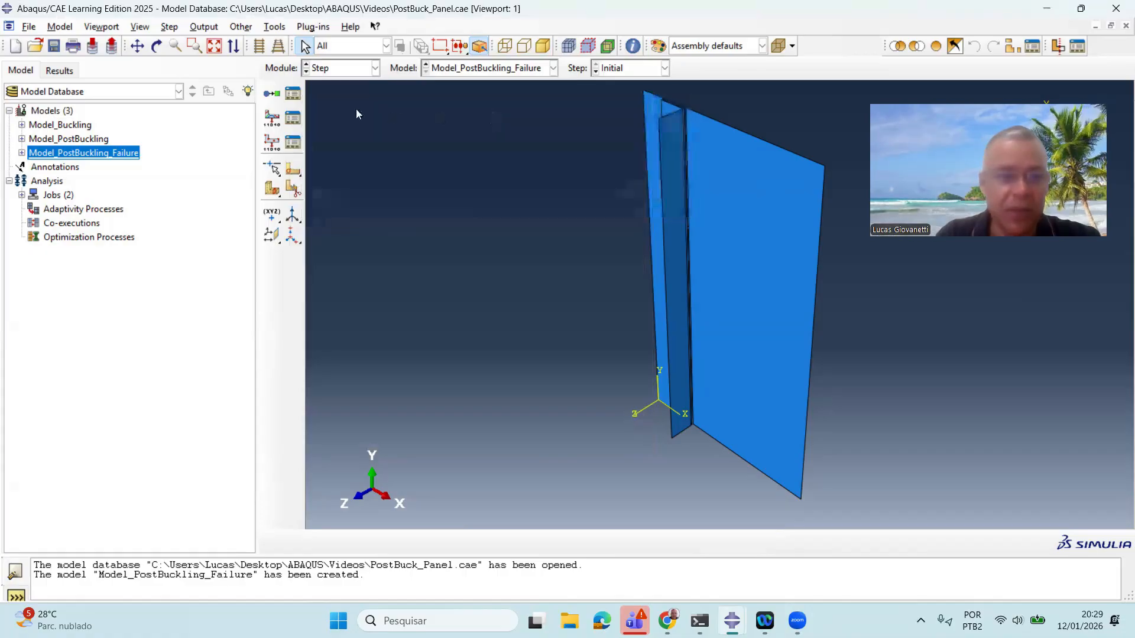
Edit the PostBuckling field output request F-Output-1 and add the failure variables DAMAGEC, DAMAGET and DAMAGEFT.
{"action": "left_click", "coordinate": [291, 118]}
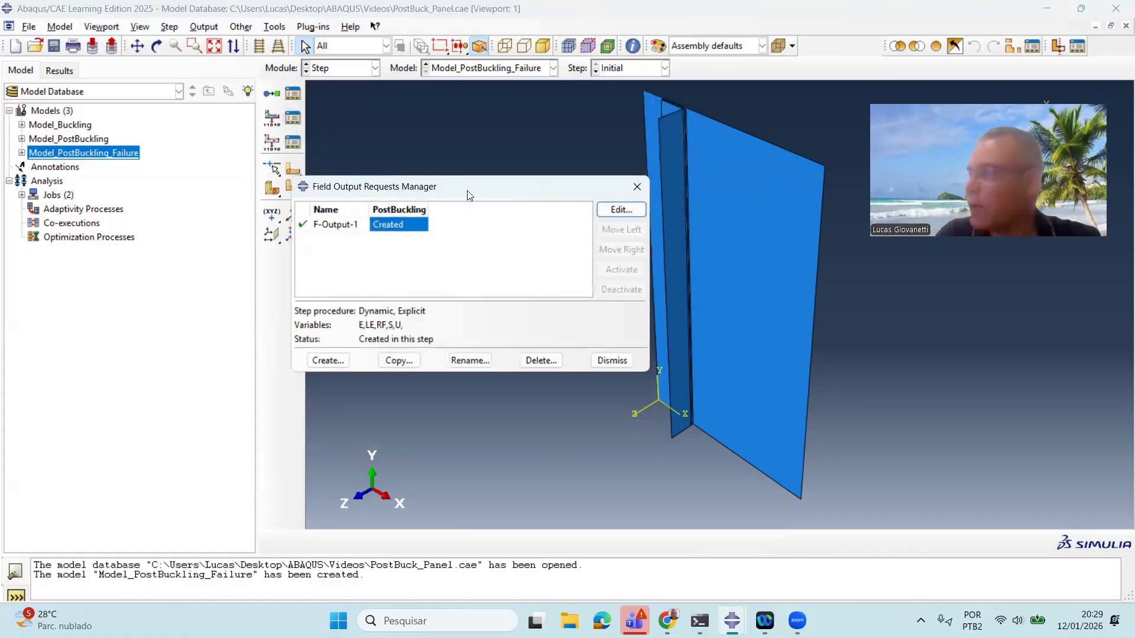
{"action": "left_click", "coordinate": [621, 210]}
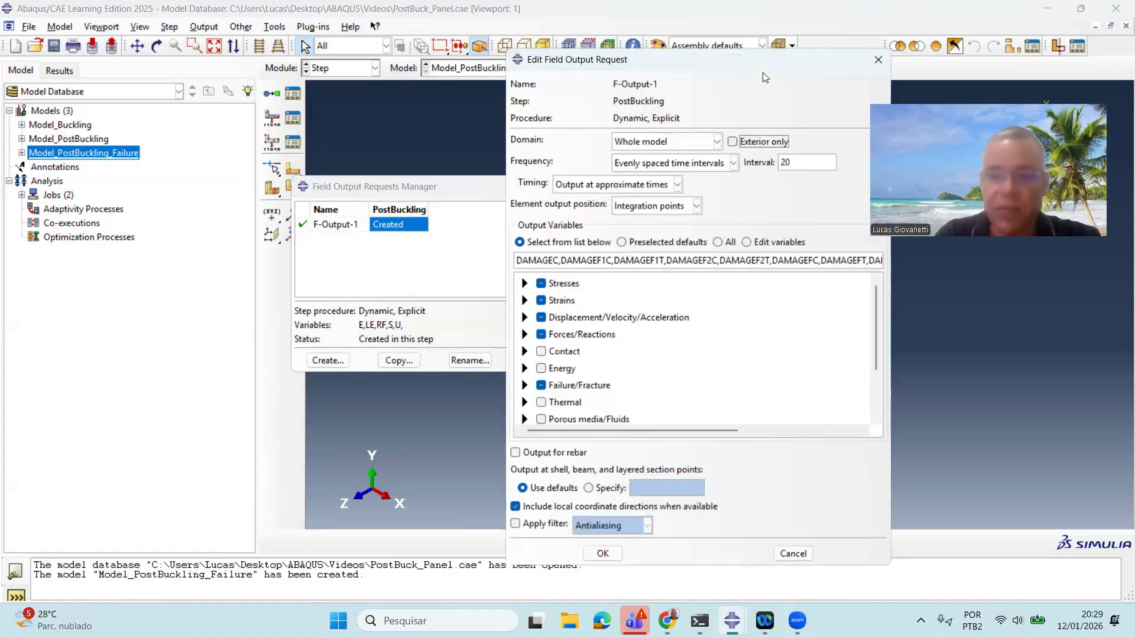
{"action": "left_click_drag", "start_coordinate": [771, 62], "coordinate": [1134, 62]}
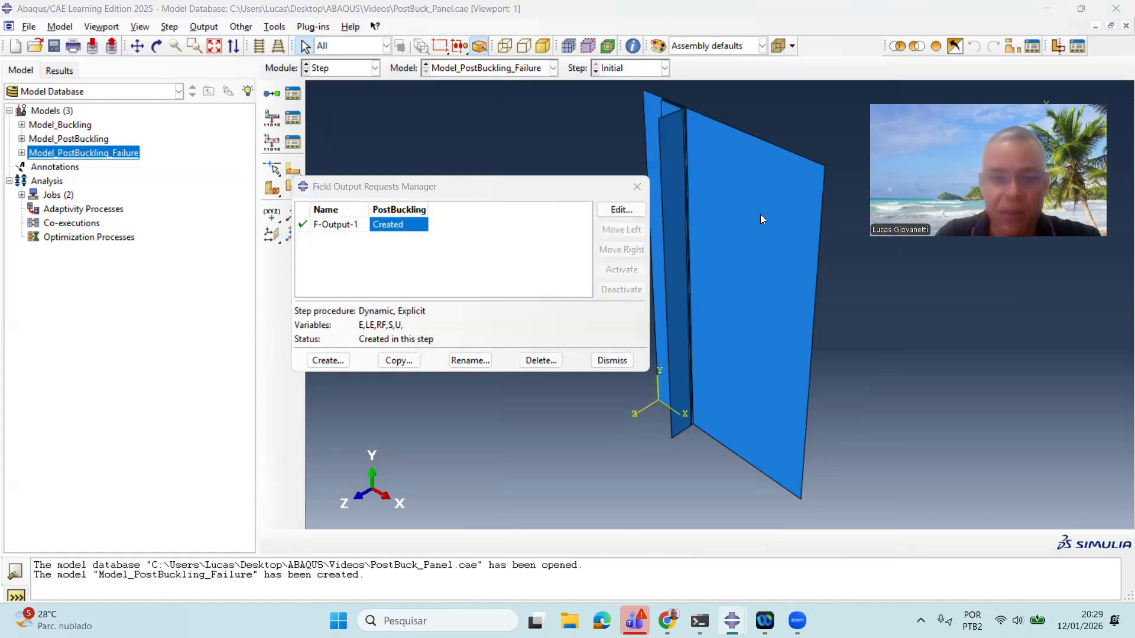
{"action": "left_click", "coordinate": [622, 211]}
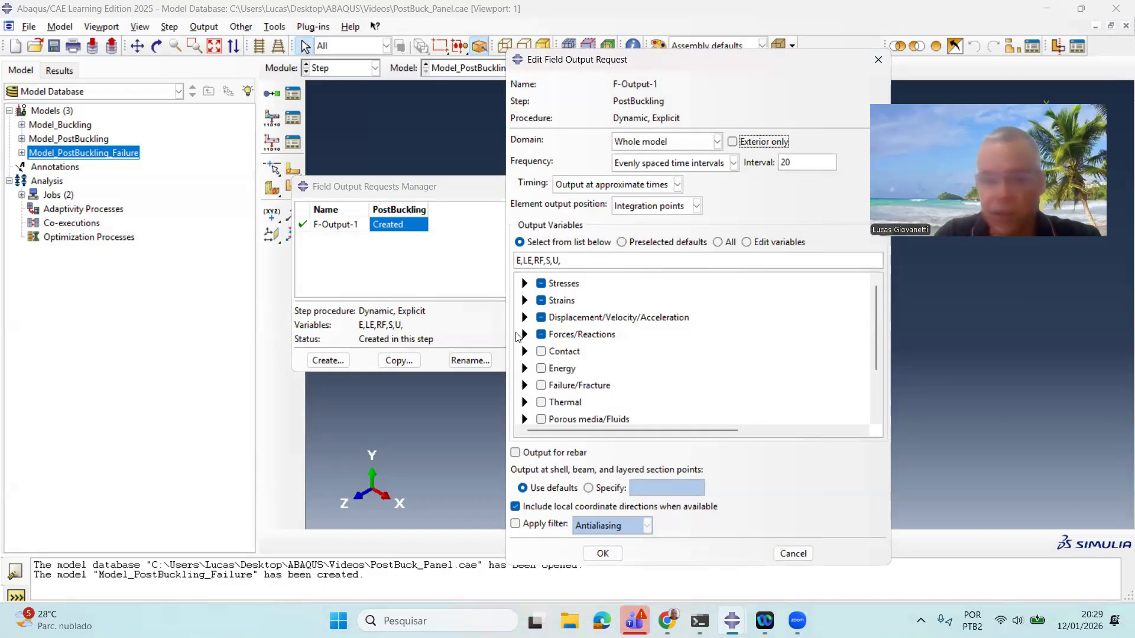
{"action": "left_click", "coordinate": [525, 385]}
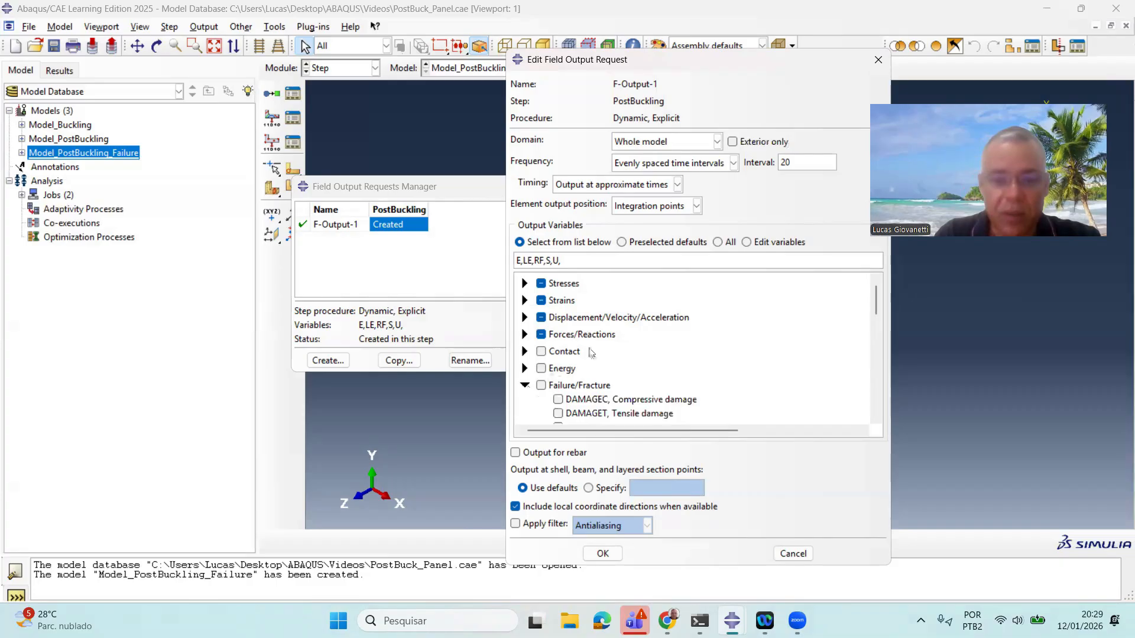
{"action": "scroll", "coordinate": [528, 388], "scroll_direction": "down", "scroll_amount": 1}
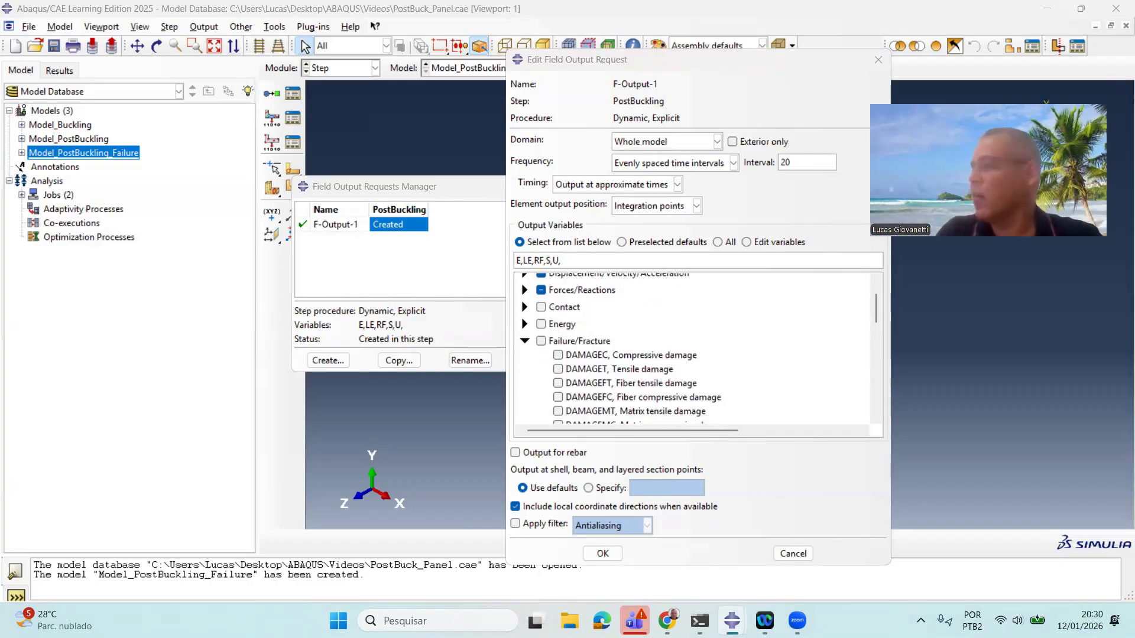
{"action": "left_click", "coordinate": [558, 355]}
{"action": "left_click", "coordinate": [558, 369]}
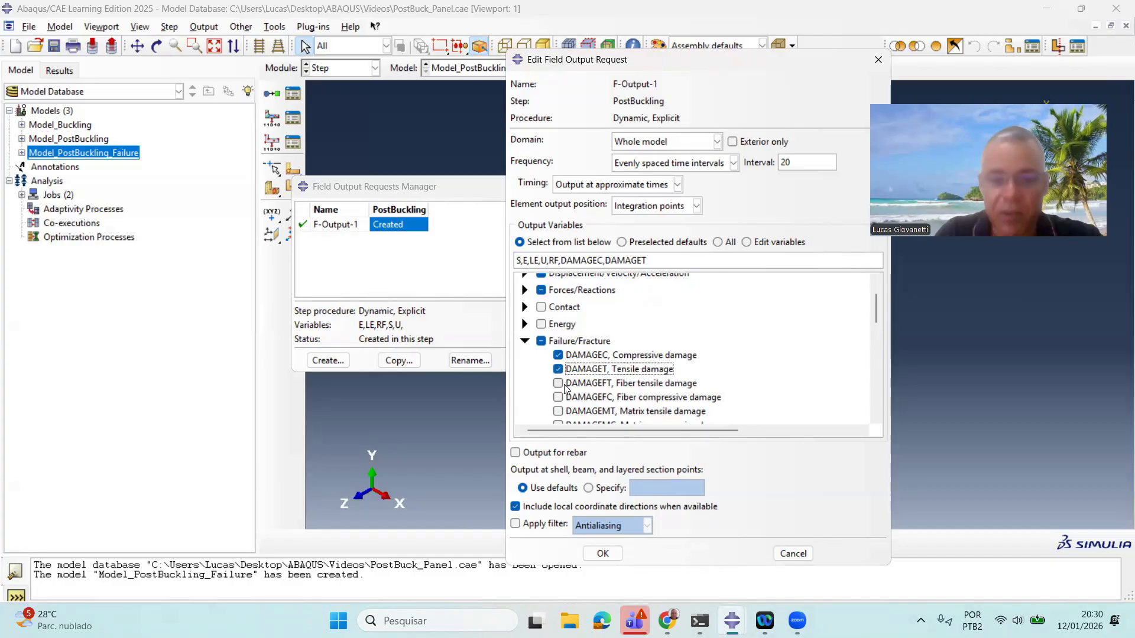
{"action": "left_click", "coordinate": [558, 383]}
{"action": "scroll", "coordinate": [560, 369], "scroll_direction": "down", "scroll_amount": 1}
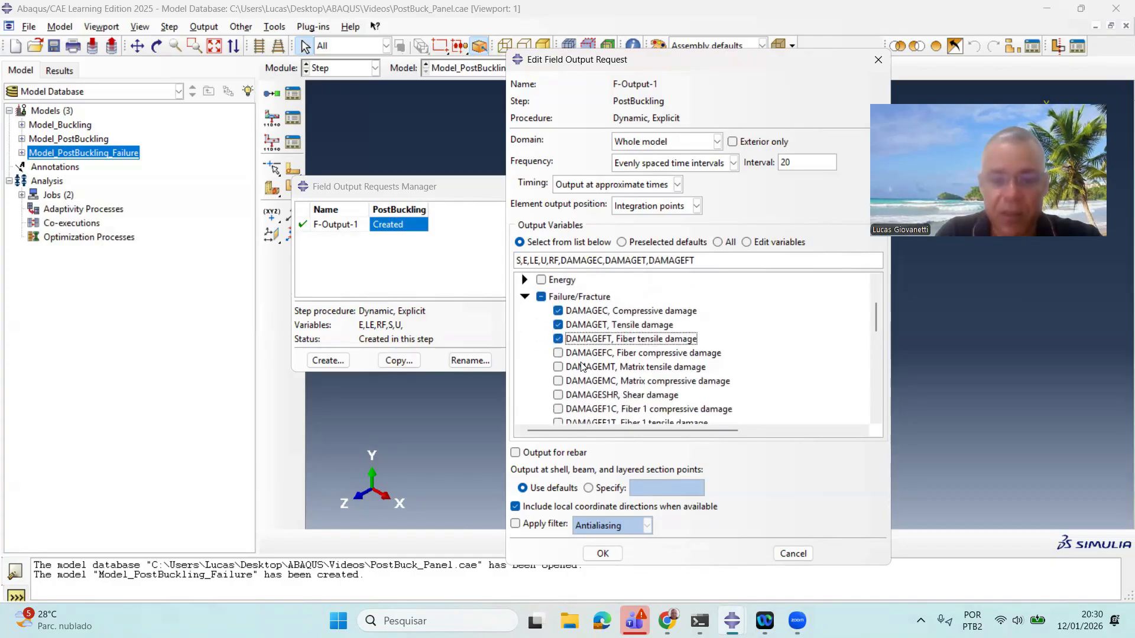
Add the fiber compressive, matrix tensile, matrix compressive and shear damage variables (DAMAGEFC, DAMAGEMT, DAMAGEMC, DAMAGESHR) to the field output.
{"action": "left_click", "coordinate": [558, 354]}
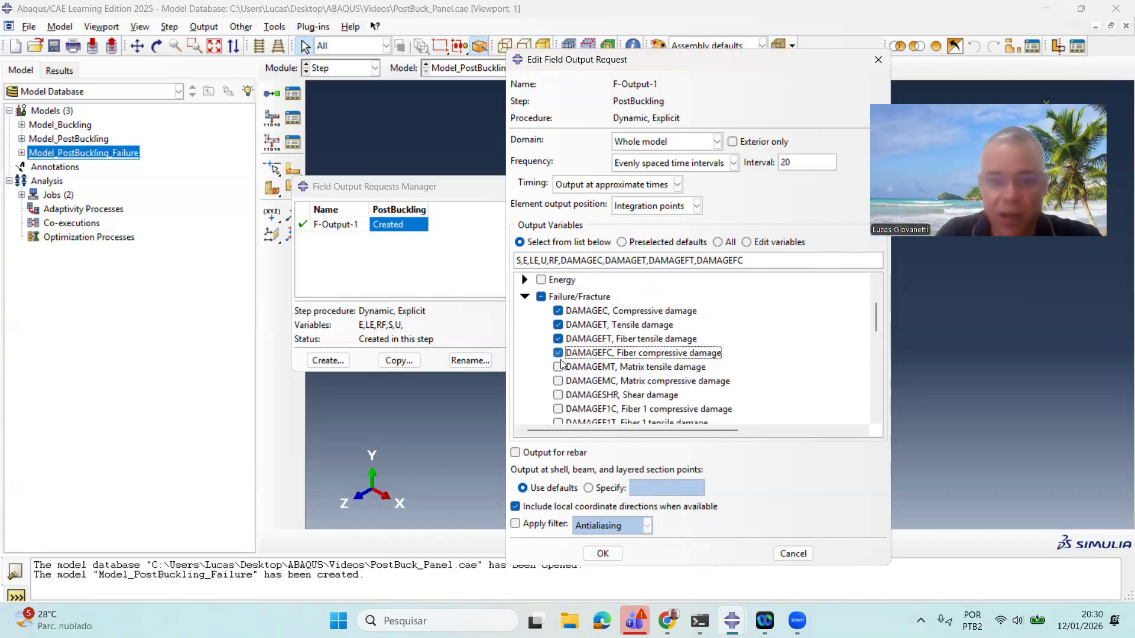
{"action": "left_click", "coordinate": [558, 367]}
{"action": "left_click", "coordinate": [558, 381]}
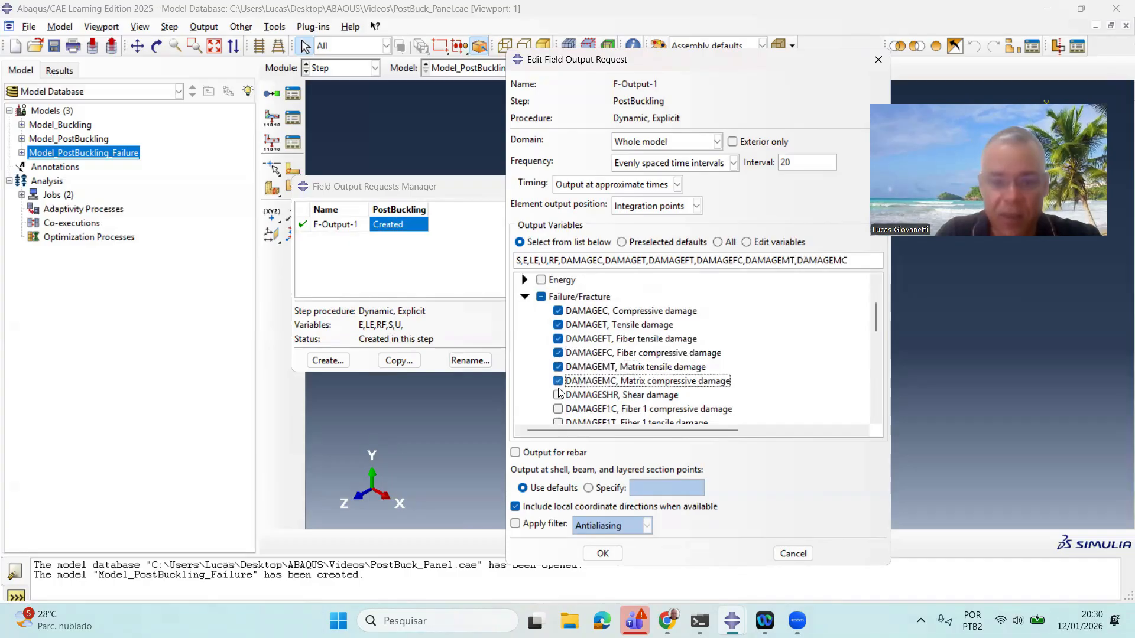
{"action": "left_click", "coordinate": [558, 395]}
{"action": "scroll", "coordinate": [650, 320], "scroll_direction": "down", "scroll_amount": 1}
{"action": "scroll", "coordinate": [650, 320], "scroll_direction": "down", "scroll_amount": 1}
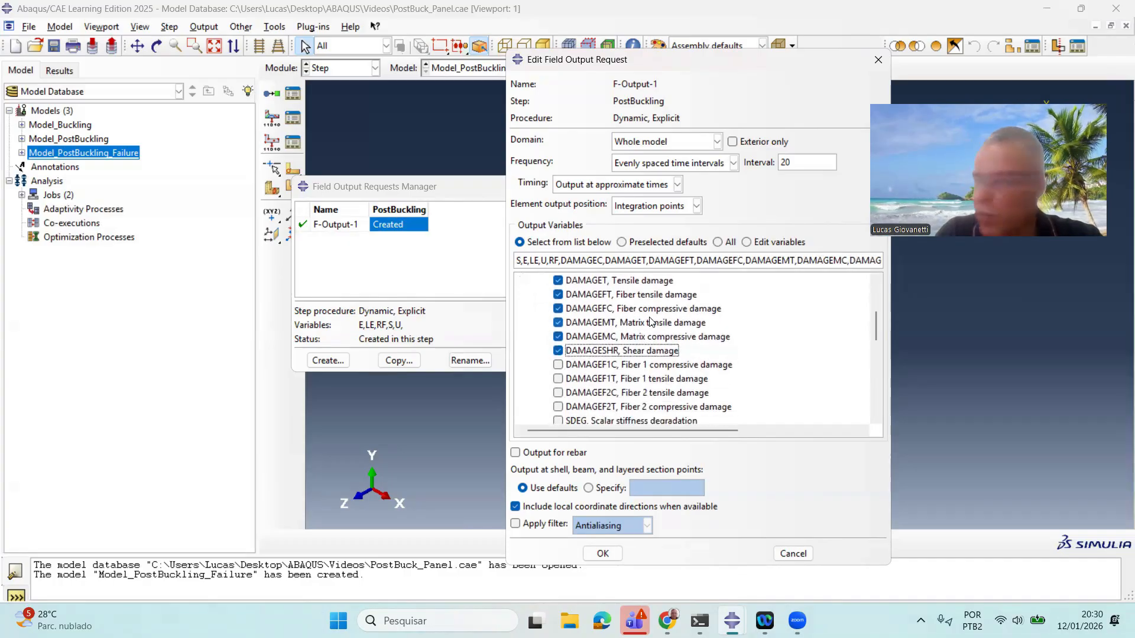
Add DAMAGEF1C, DAMAGEF1T, DAMAGEF2C, DAMAGEF2T and SDEG to the field output, then save the request and close the request list.
{"action": "left_click", "coordinate": [558, 366]}
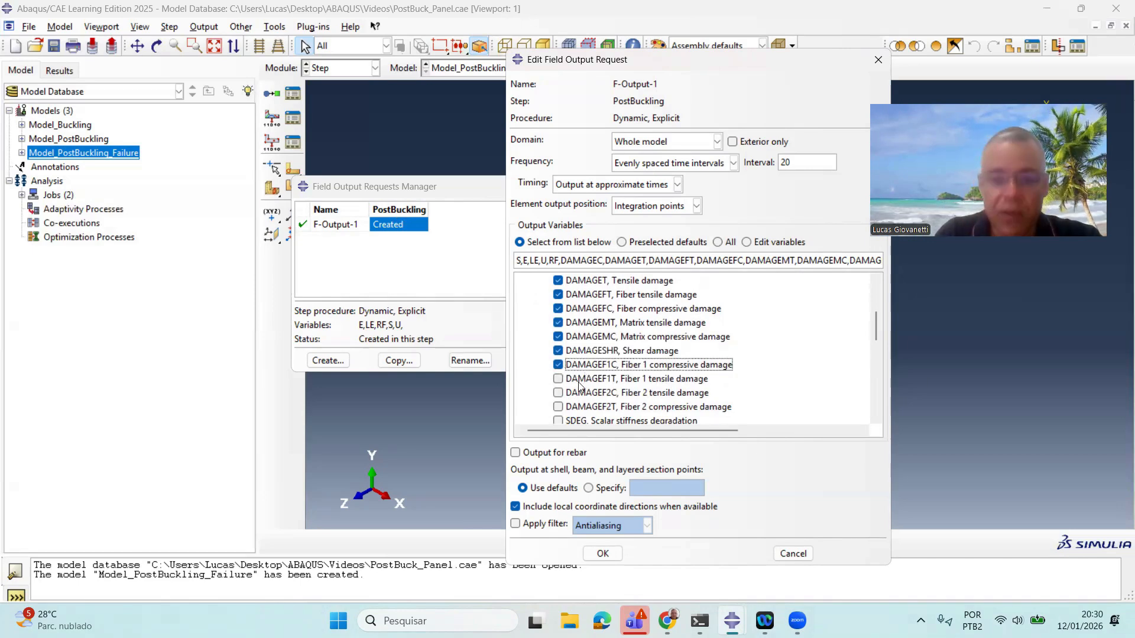
{"action": "left_click", "coordinate": [558, 378]}
{"action": "left_click", "coordinate": [558, 393]}
{"action": "left_click", "coordinate": [558, 407]}
{"action": "scroll", "coordinate": [559, 396], "scroll_direction": "down", "scroll_amount": 2}
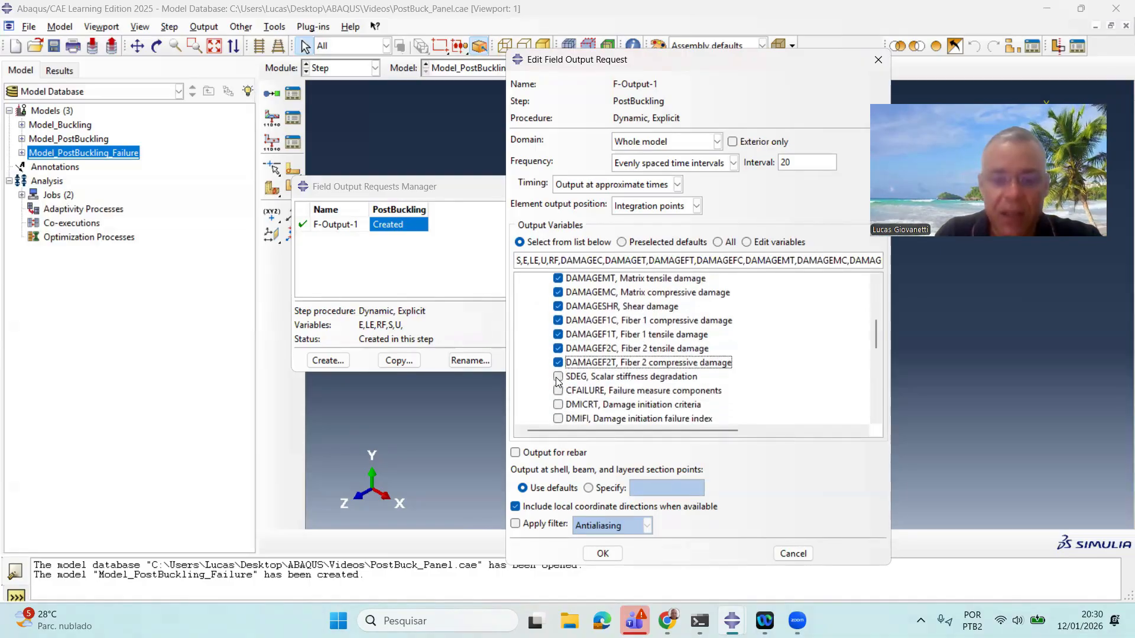
{"action": "left_click", "coordinate": [557, 379]}
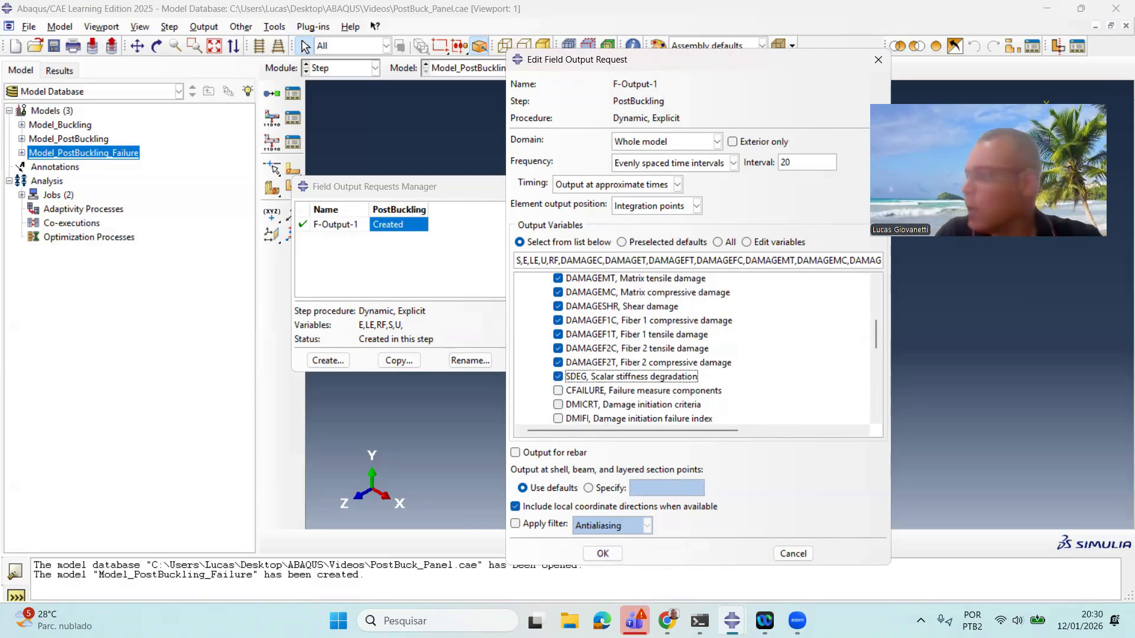
{"action": "left_click", "coordinate": [603, 553]}
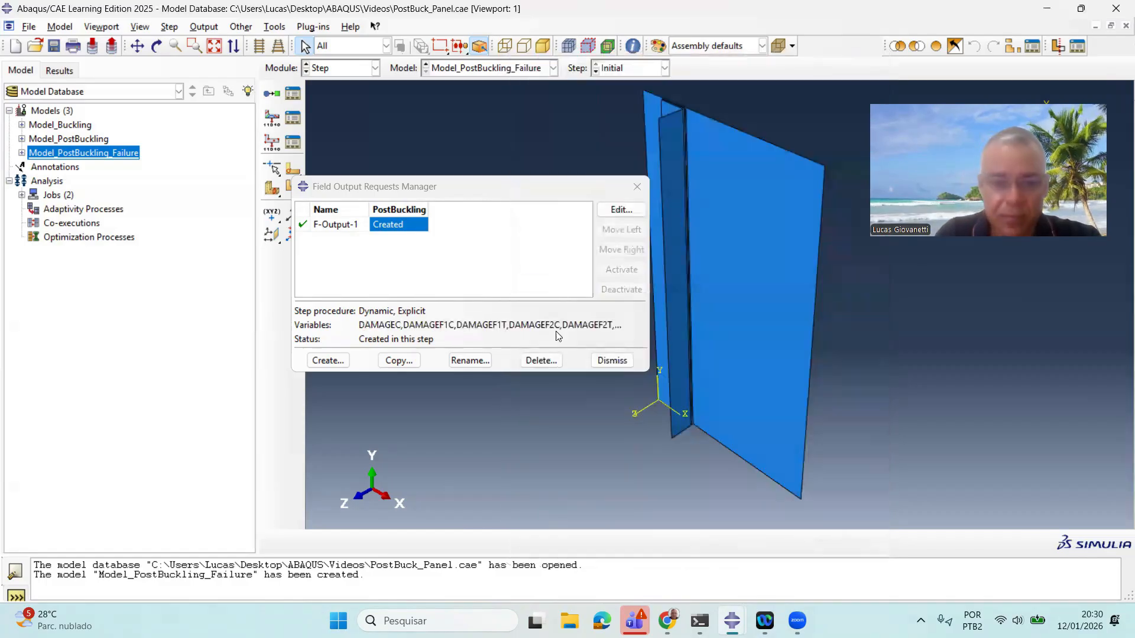
{"action": "left_click", "coordinate": [637, 187]}
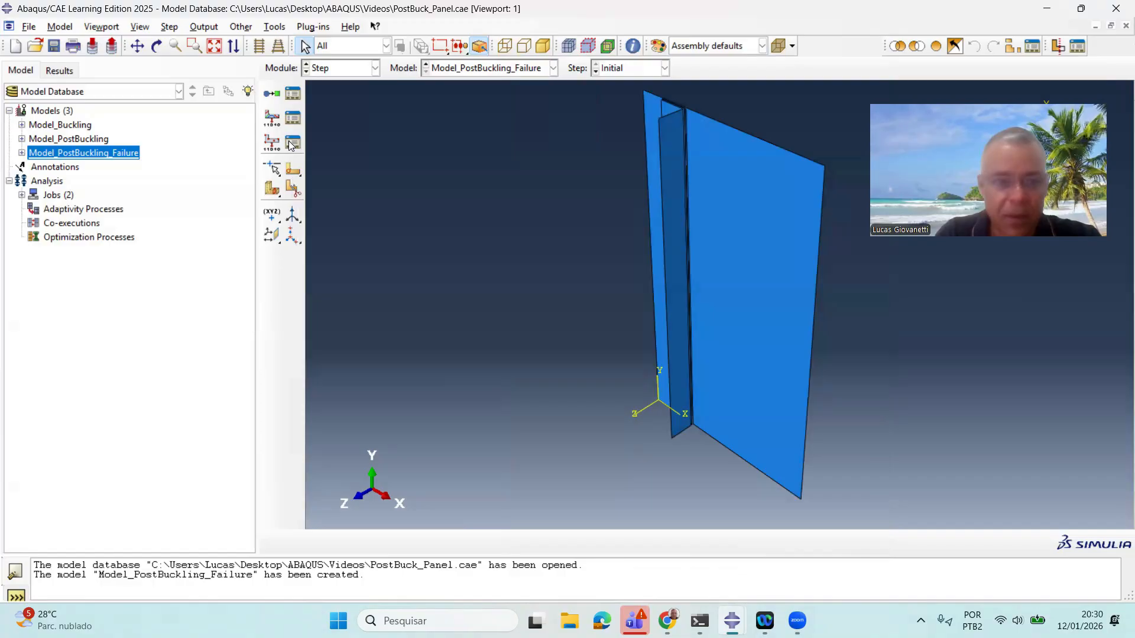
Review the domain, frequency and selected displacement and reaction force components of history output request H-Output-1, and close the request list.
{"action": "left_click", "coordinate": [293, 143]}
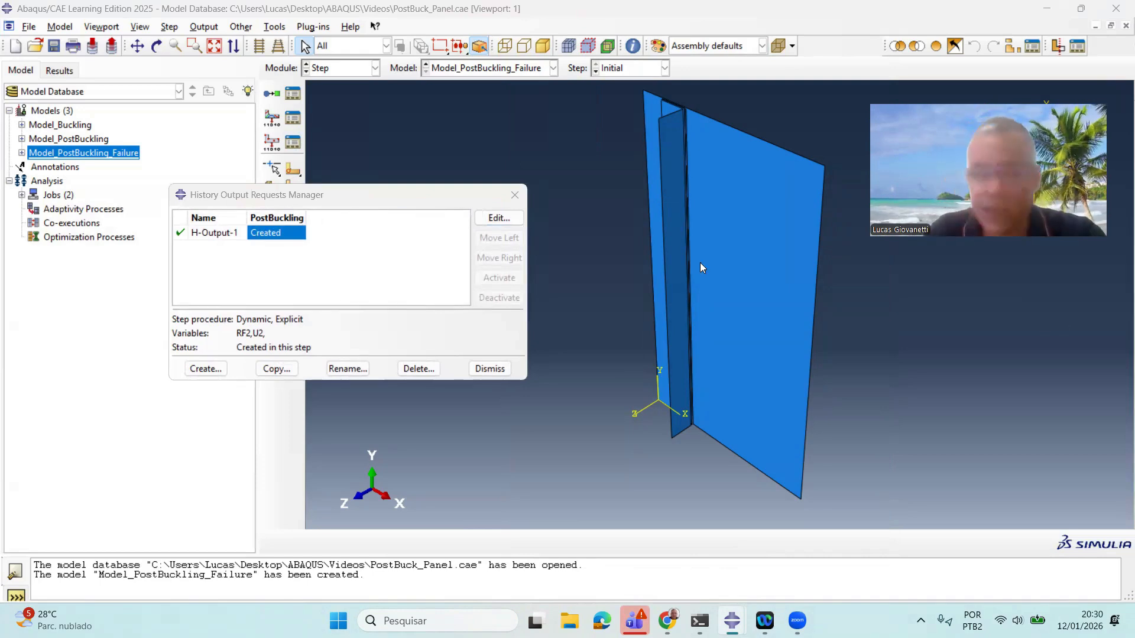
{"action": "left_click", "coordinate": [497, 219]}
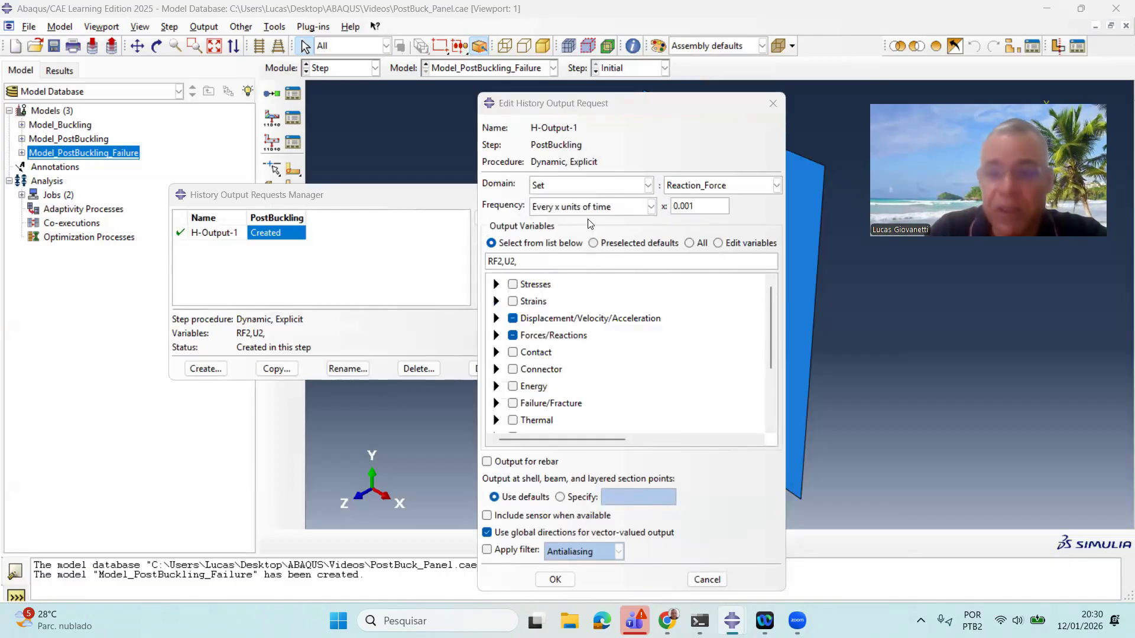
{"action": "left_click", "coordinate": [496, 319]}
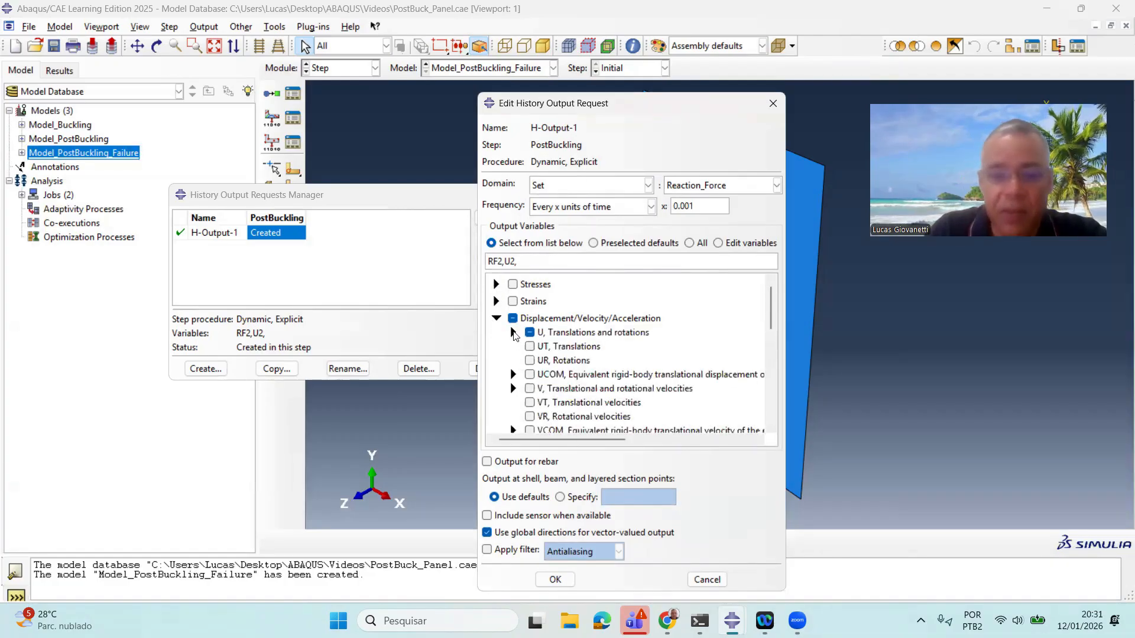
{"action": "left_click", "coordinate": [514, 332]}
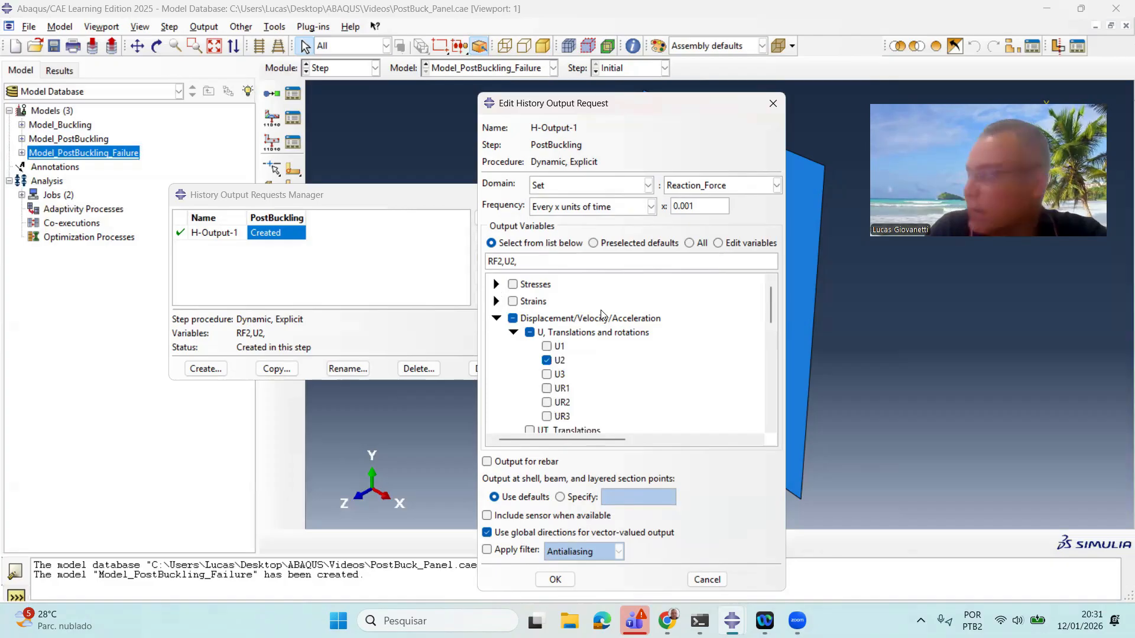
{"action": "scroll", "coordinate": [533, 389], "scroll_direction": "down", "scroll_amount": 3}
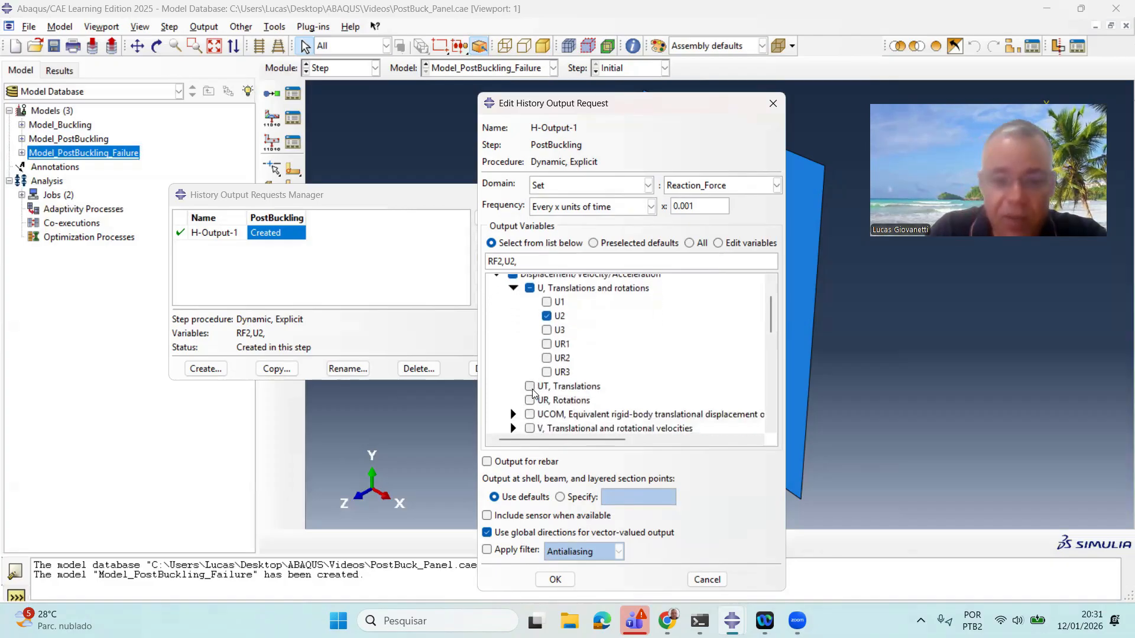
{"action": "scroll", "coordinate": [522, 390], "scroll_direction": "down", "scroll_amount": 3}
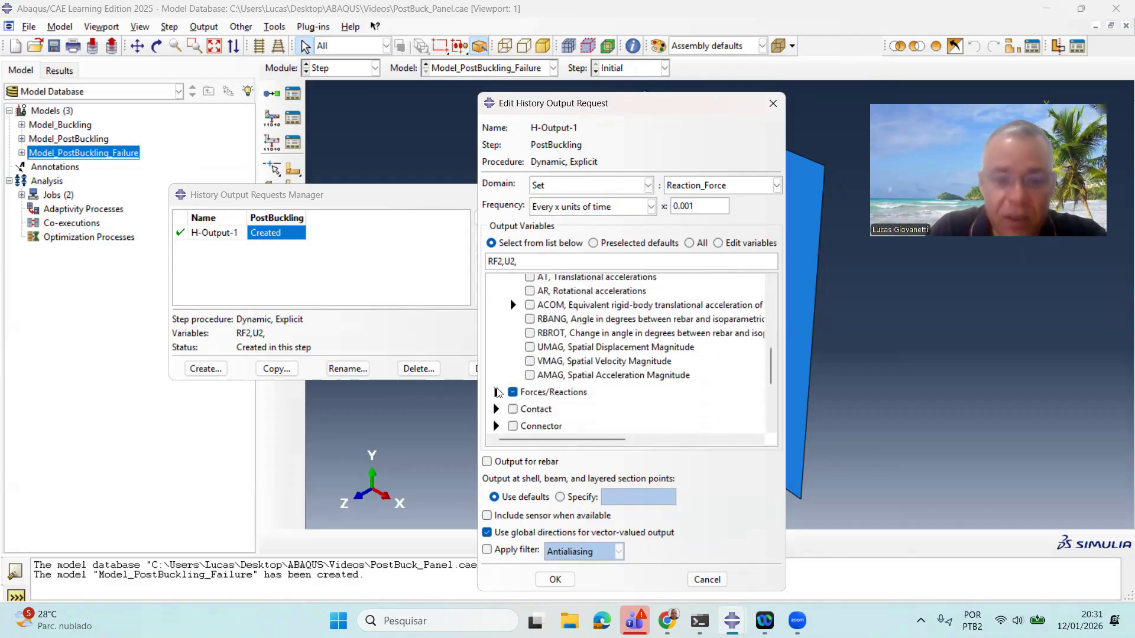
{"action": "scroll", "coordinate": [539, 347], "scroll_direction": "down", "scroll_amount": 3}
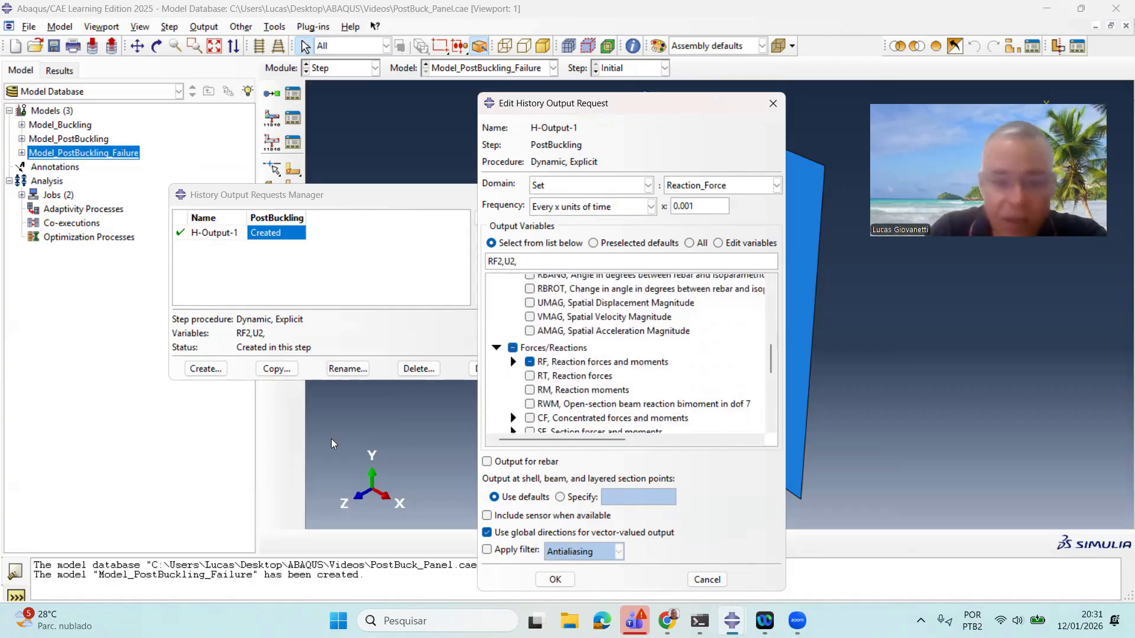
{"action": "left_click", "coordinate": [513, 362]}
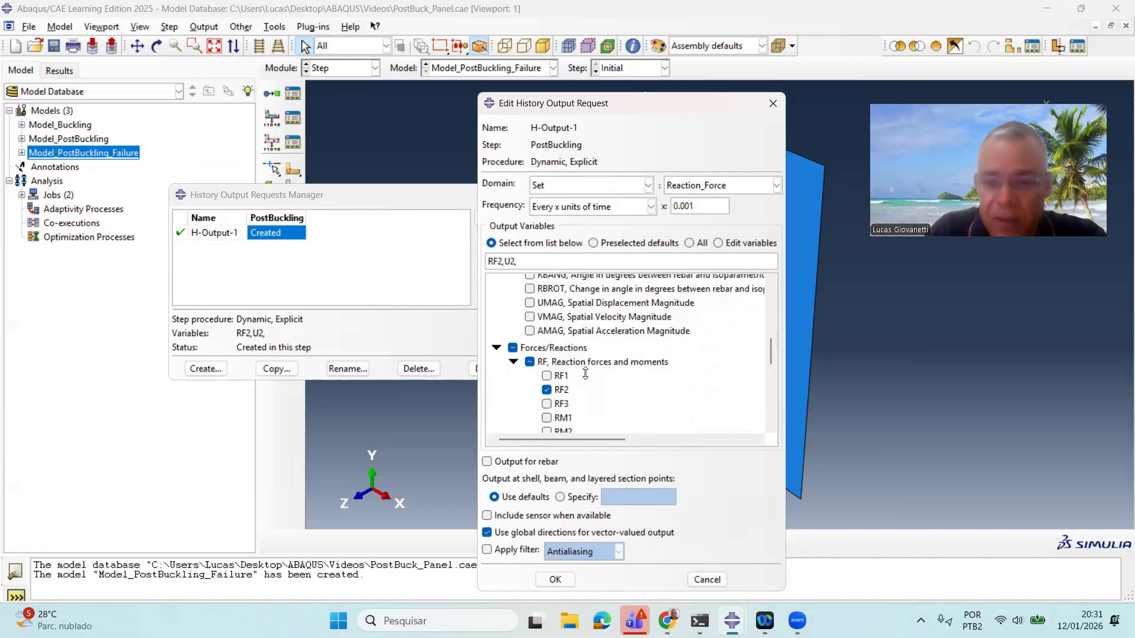
{"action": "scroll", "coordinate": [599, 351], "scroll_direction": "up", "scroll_amount": 3}
{"action": "scroll", "coordinate": [600, 351], "scroll_direction": "up", "scroll_amount": 3}
{"action": "scroll", "coordinate": [600, 351], "scroll_direction": "down", "scroll_amount": 2}
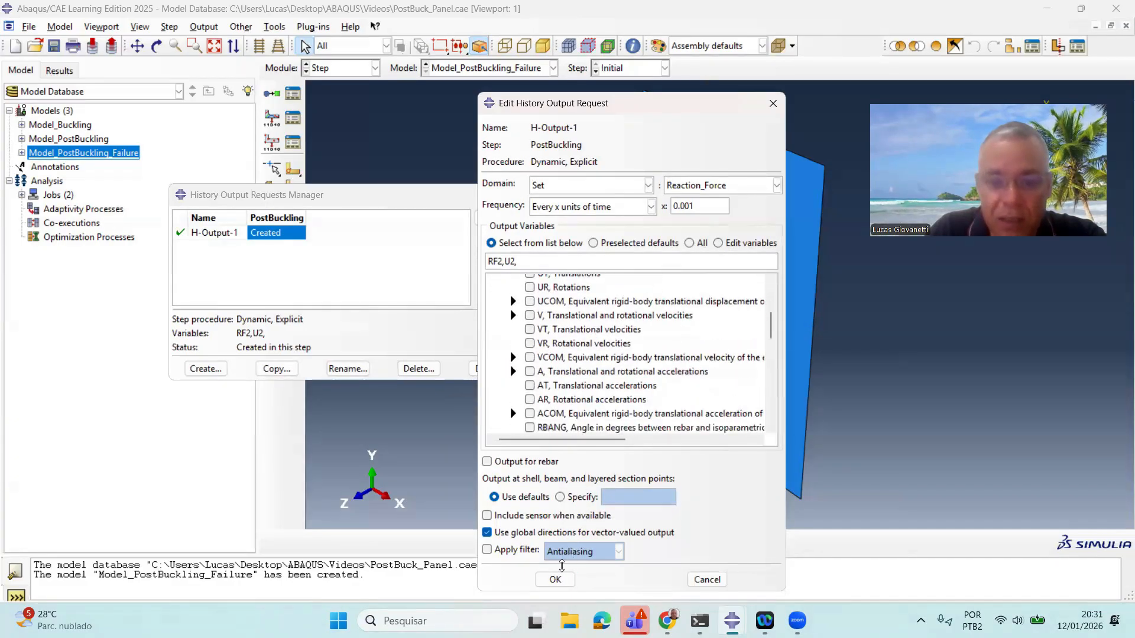
{"action": "left_click", "coordinate": [555, 580]}
{"action": "left_click", "coordinate": [514, 193]}
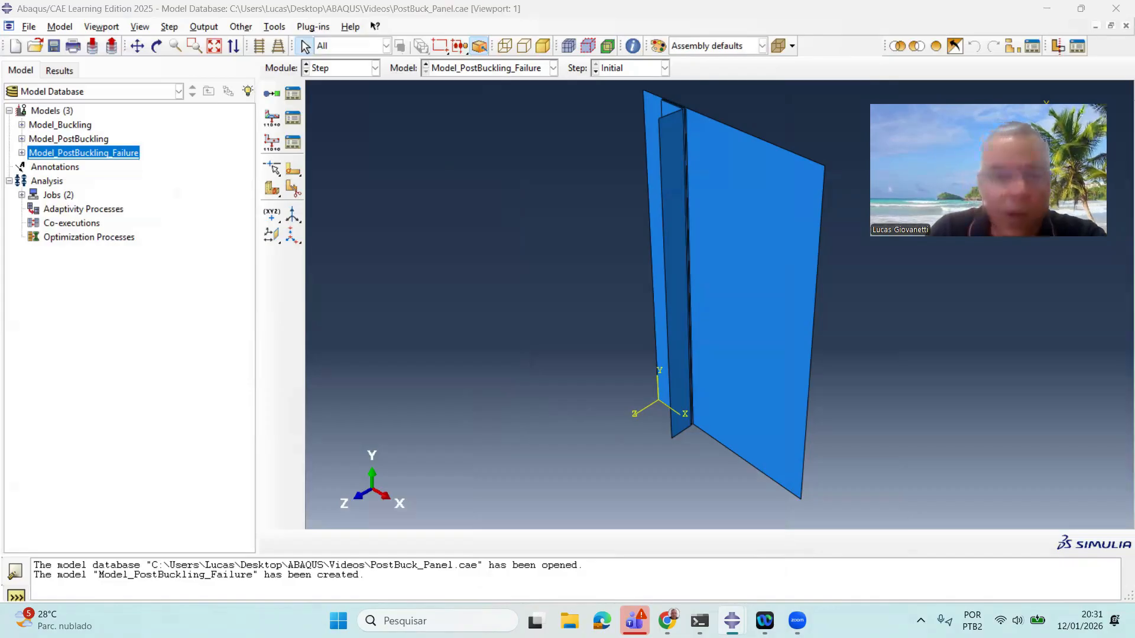
Switch to the Interaction module and examine the constraints joining the stiffener, interface layer and skin from several angles.
{"action": "left_click", "coordinate": [337, 70]}
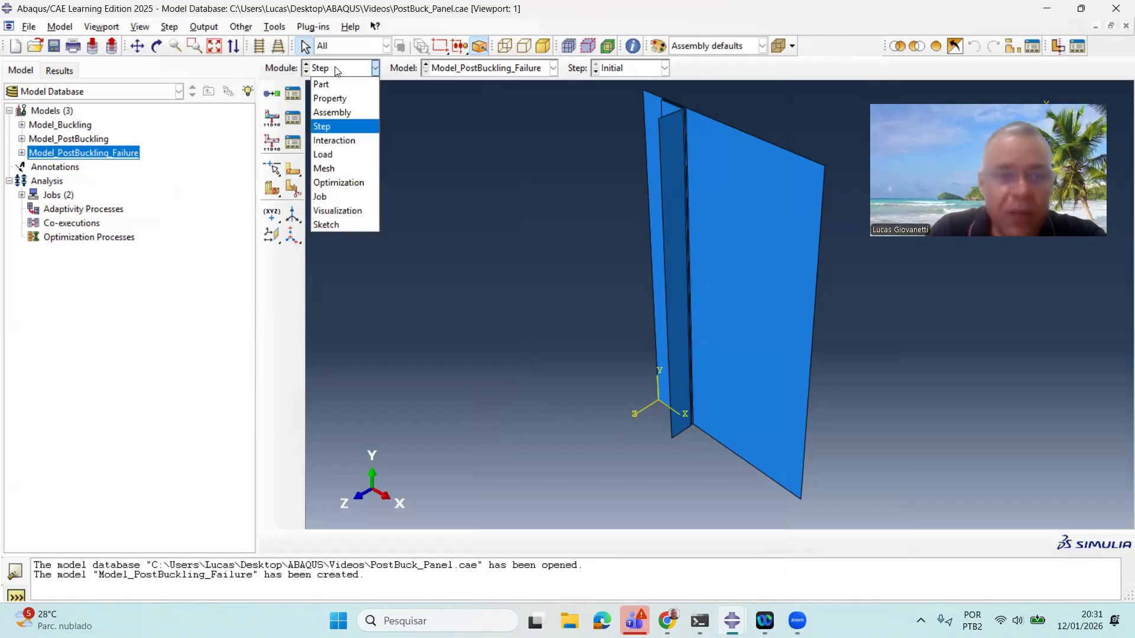
{"action": "left_click", "coordinate": [355, 141]}
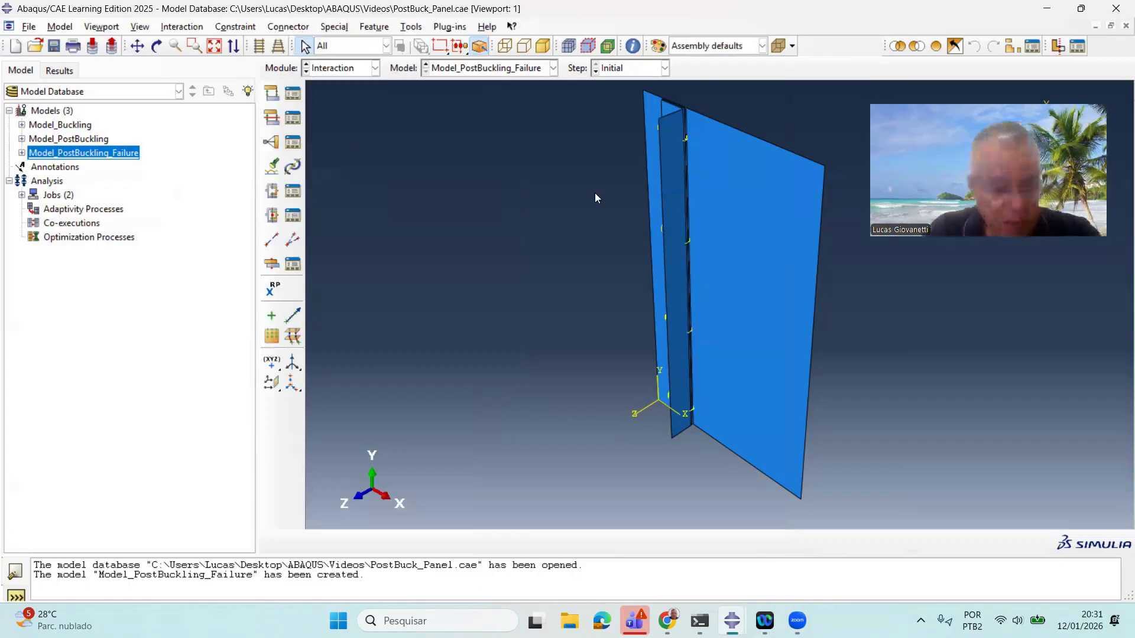
{"action": "left_click_drag", "start_coordinate": [695, 320], "coordinate": [665, 402], "text": "ctrl+alt"}
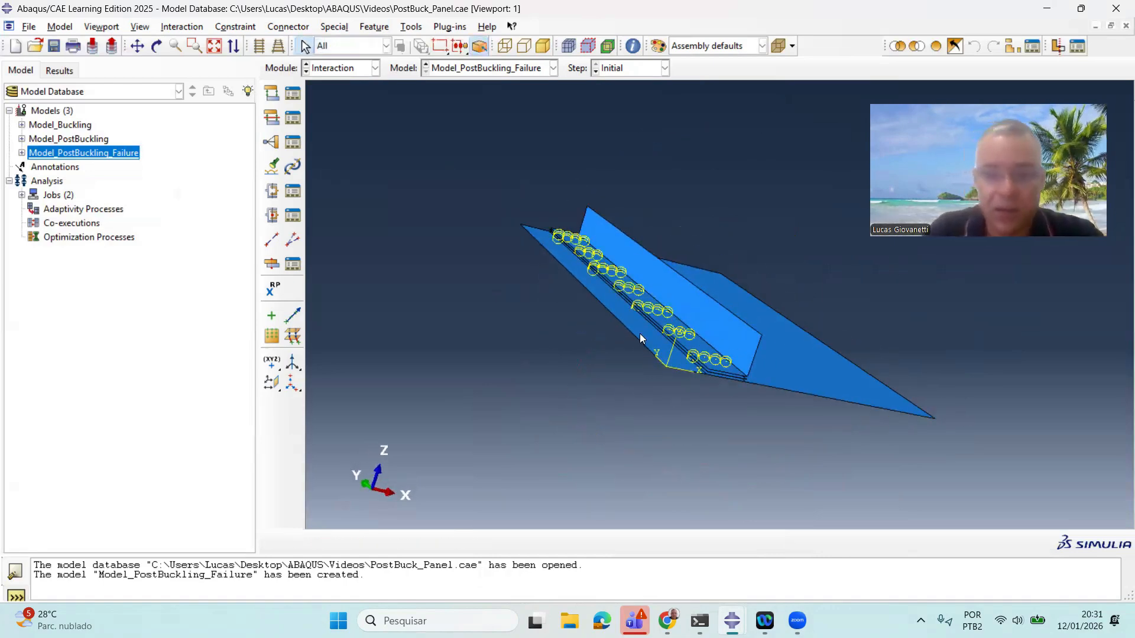
{"action": "scroll", "coordinate": [640, 334], "scroll_direction": "down", "scroll_amount": 1}
{"action": "left_click_drag", "start_coordinate": [640, 338], "coordinate": [523, 370], "text": "ctrl+alt"}
{"action": "scroll", "coordinate": [523, 370], "scroll_direction": "down", "scroll_amount": 5}
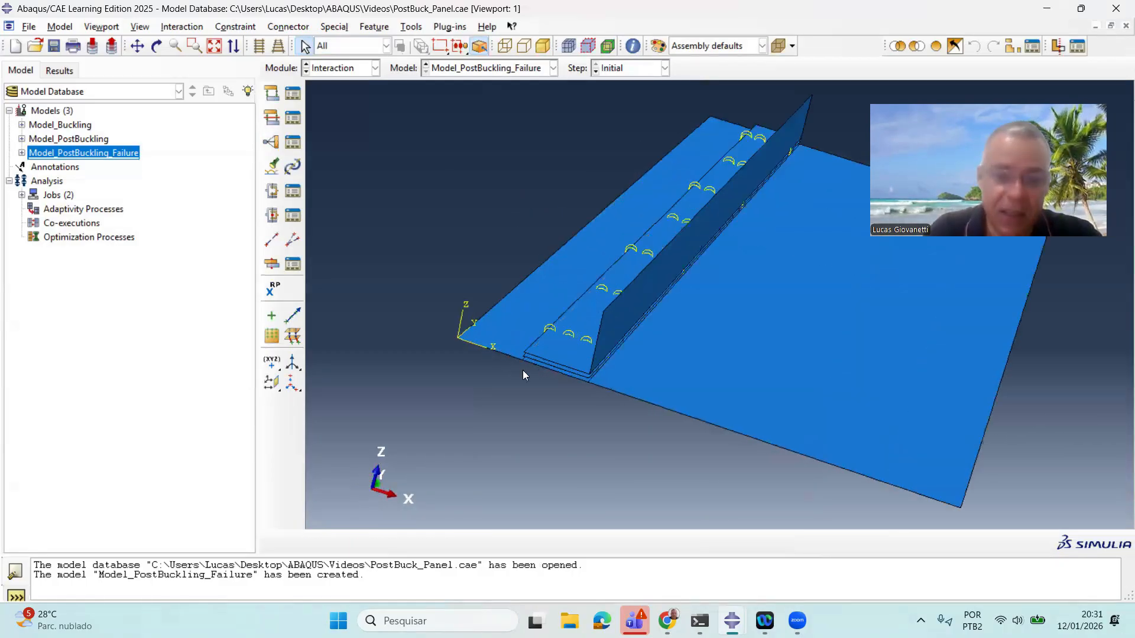
{"action": "scroll", "coordinate": [552, 349], "scroll_direction": "down", "scroll_amount": 2}
{"action": "left_click_drag", "start_coordinate": [553, 354], "coordinate": [700, 288], "text": "ctrl+alt"}
{"action": "scroll", "coordinate": [700, 288], "scroll_direction": "up", "scroll_amount": 8}
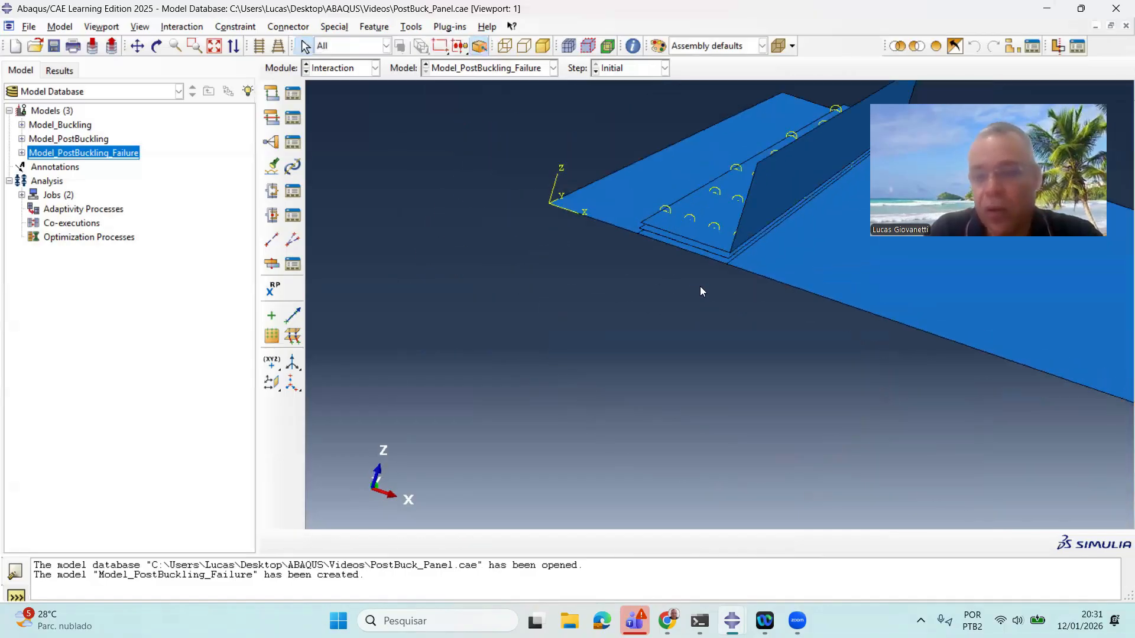
{"action": "left_click_drag", "start_coordinate": [808, 284], "coordinate": [828, 242], "text": "ctrl+alt"}
{"action": "scroll", "coordinate": [705, 208], "scroll_direction": "down", "scroll_amount": 5}
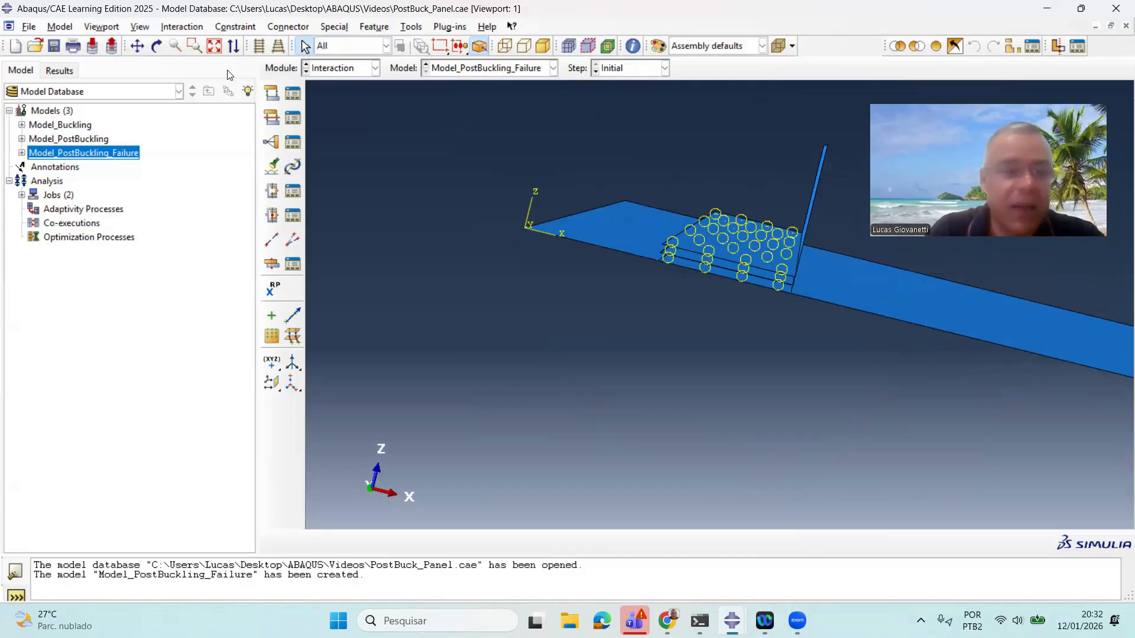
{"action": "left_click", "coordinate": [101, 27]}
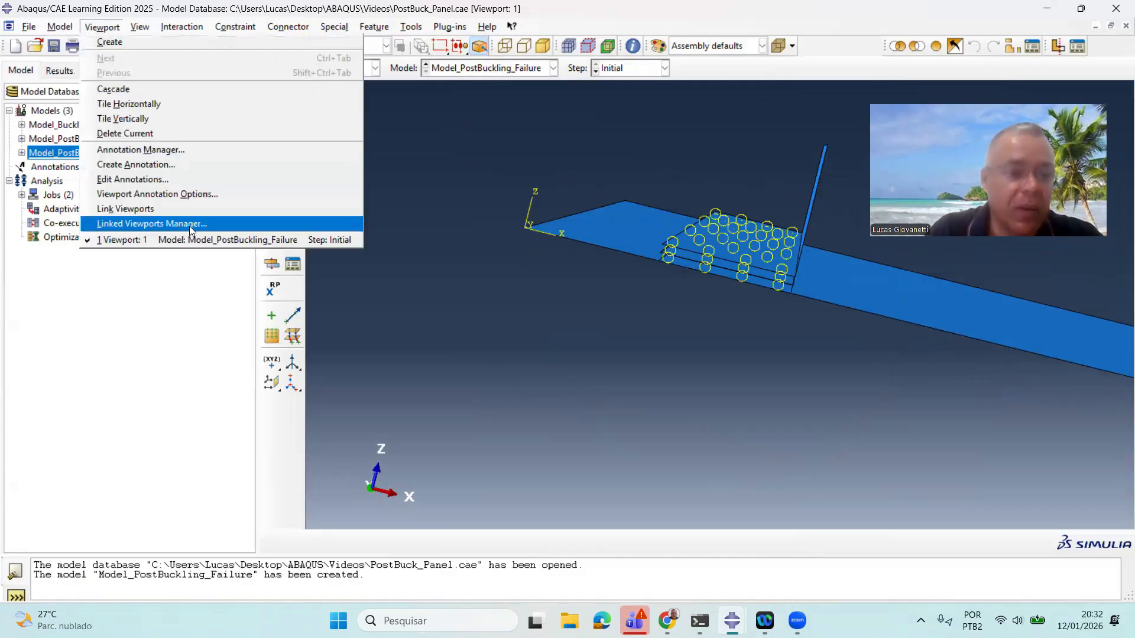
{"action": "left_click", "coordinate": [188, 225]}
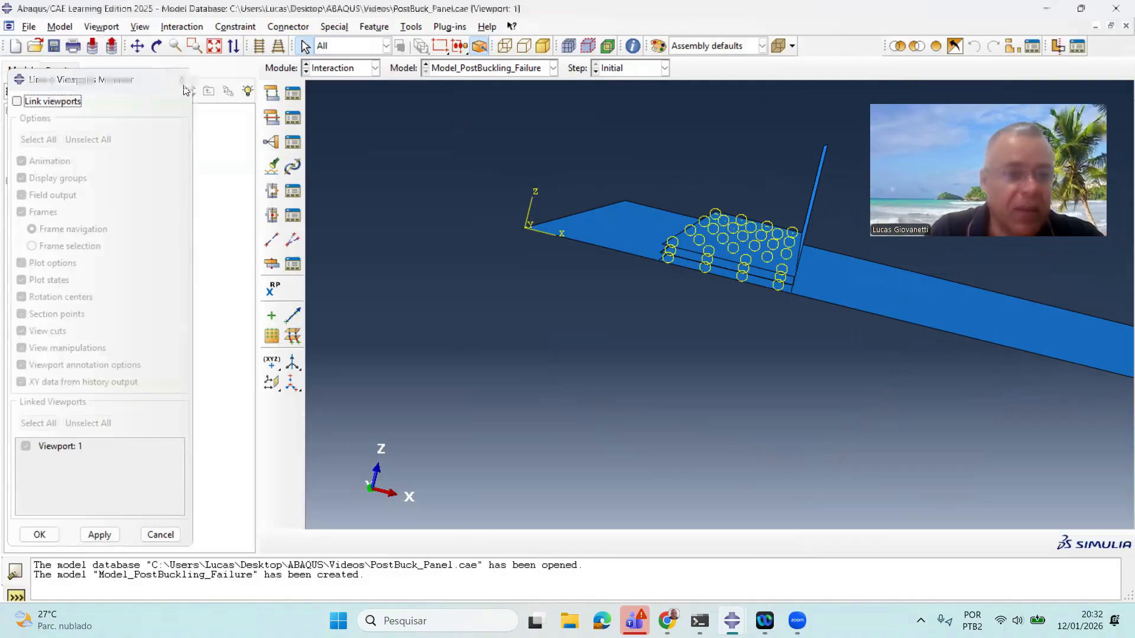
{"action": "left_click", "coordinate": [181, 79]}
Turn on shell thickness rendering in the assembly display and examine how the stiffener flange, interface layer and skin stack up.
{"action": "left_click", "coordinate": [140, 27]}
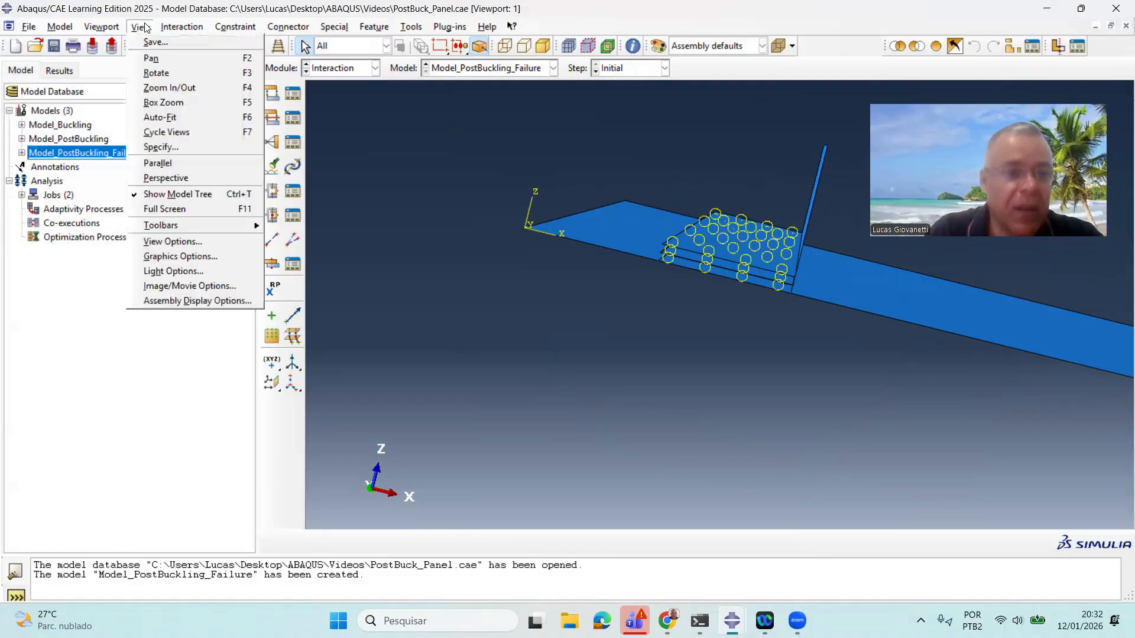
{"action": "left_click", "coordinate": [195, 301]}
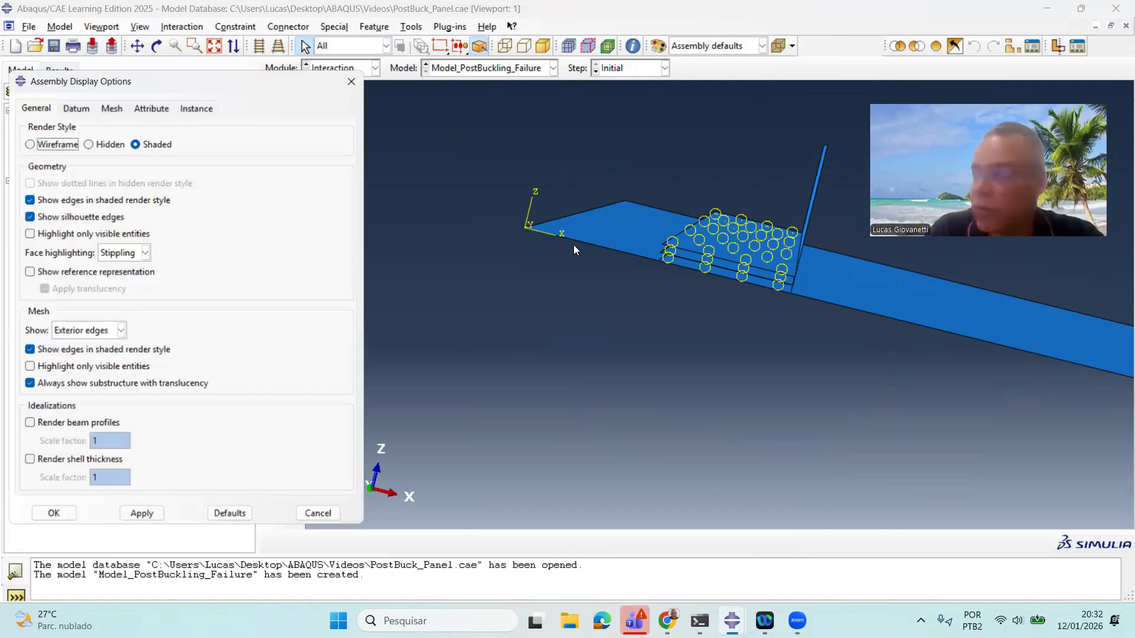
{"action": "left_click", "coordinate": [49, 462]}
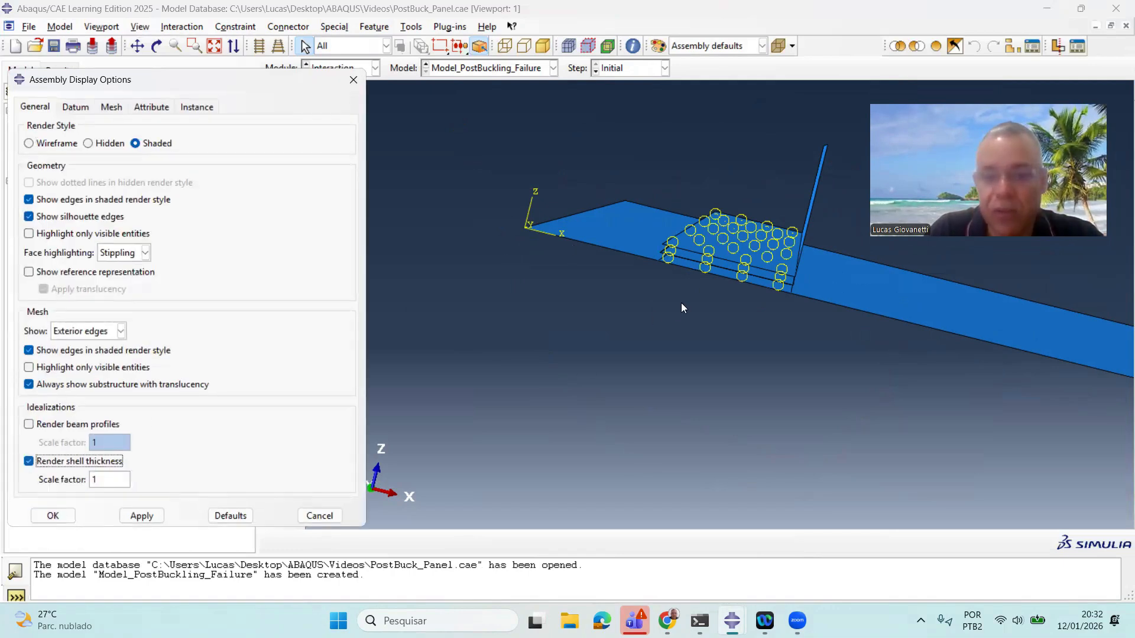
{"action": "left_click", "coordinate": [52, 515]}
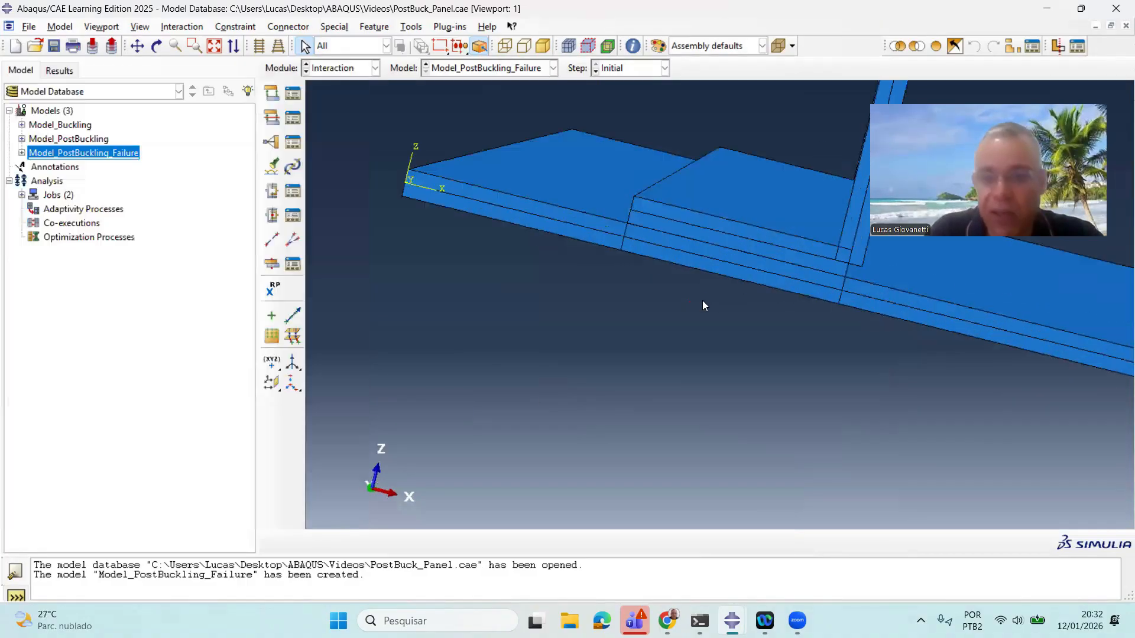
{"action": "scroll", "coordinate": [713, 231], "scroll_direction": "up", "scroll_amount": 4}
{"action": "scroll", "coordinate": [543, 207], "scroll_direction": "up", "scroll_amount": 5}
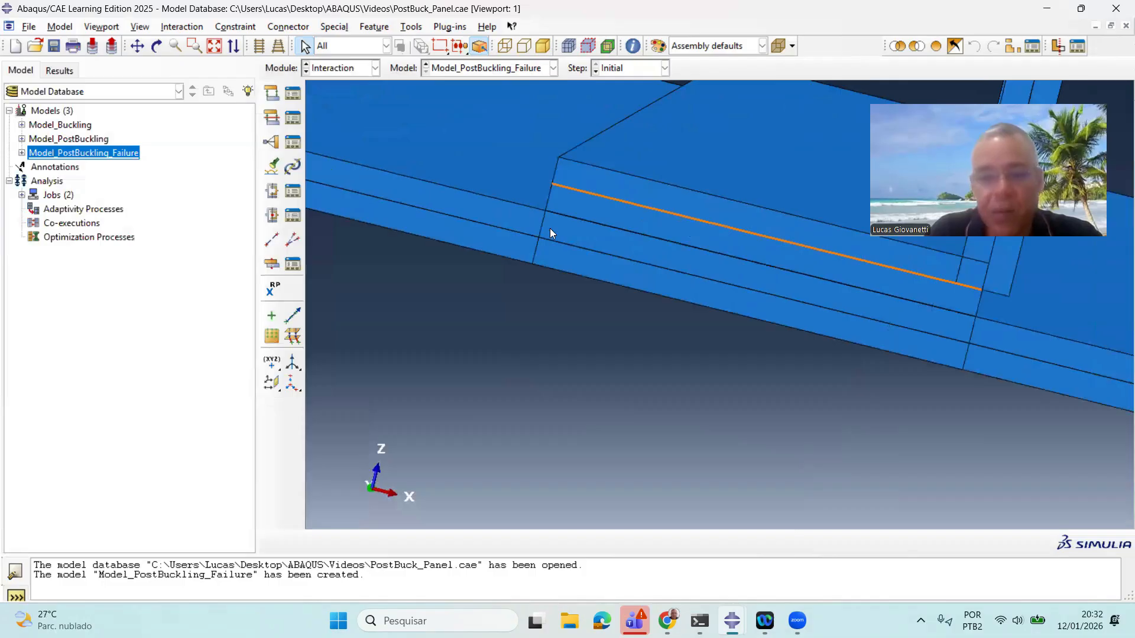
{"action": "scroll", "coordinate": [526, 204], "scroll_direction": "up", "scroll_amount": 5}
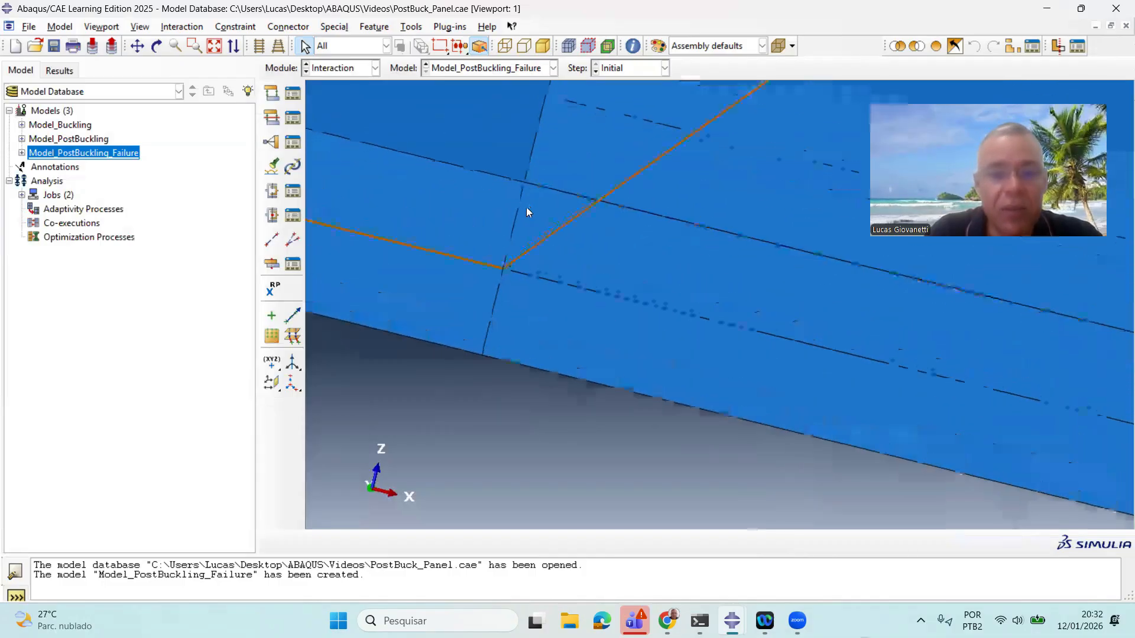
{"action": "scroll", "coordinate": [555, 153], "scroll_direction": "down", "scroll_amount": 2}
{"action": "scroll", "coordinate": [554, 150], "scroll_direction": "down", "scroll_amount": 4}
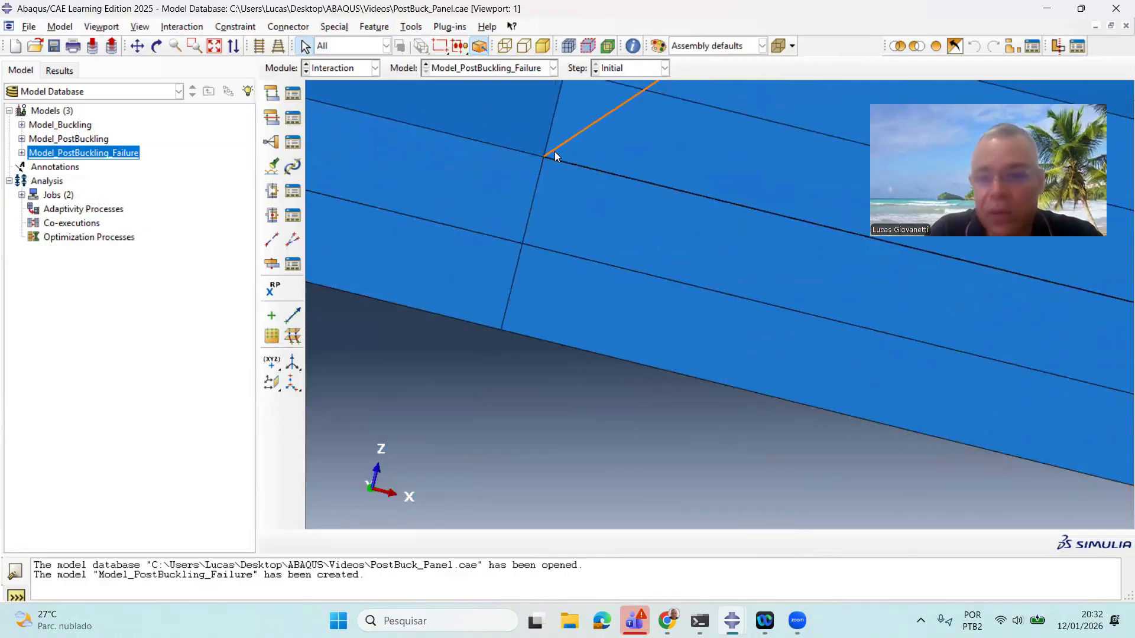
{"action": "scroll", "coordinate": [556, 148], "scroll_direction": "down", "scroll_amount": 6}
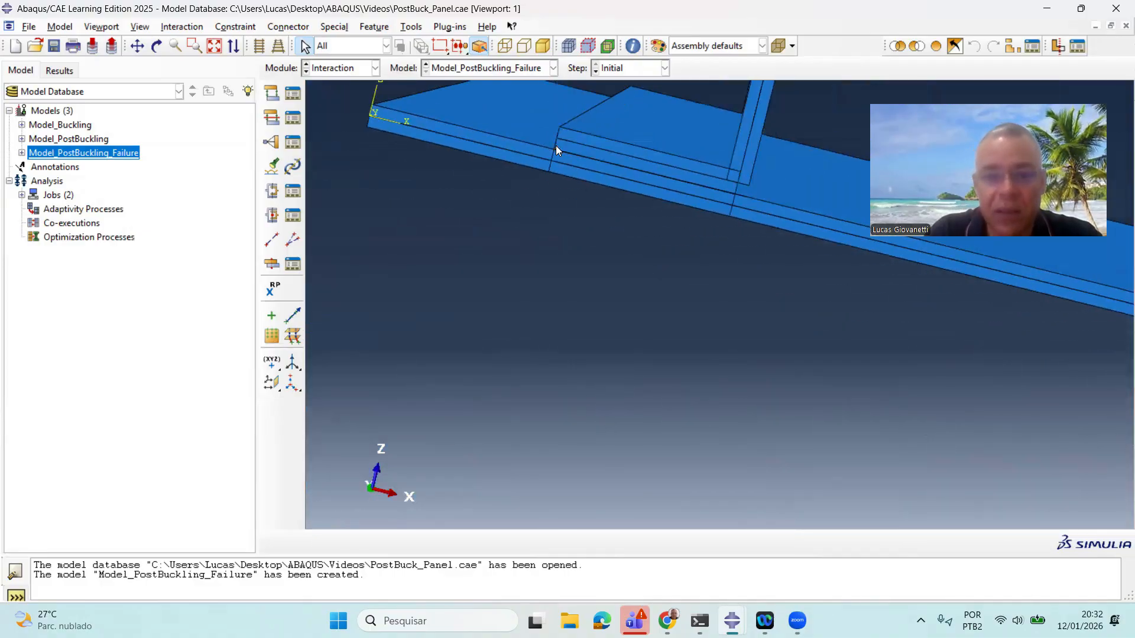
Turn off shell thickness rendering in the assembly display.
{"action": "left_click", "coordinate": [140, 27]}
{"action": "left_click", "coordinate": [194, 299]}
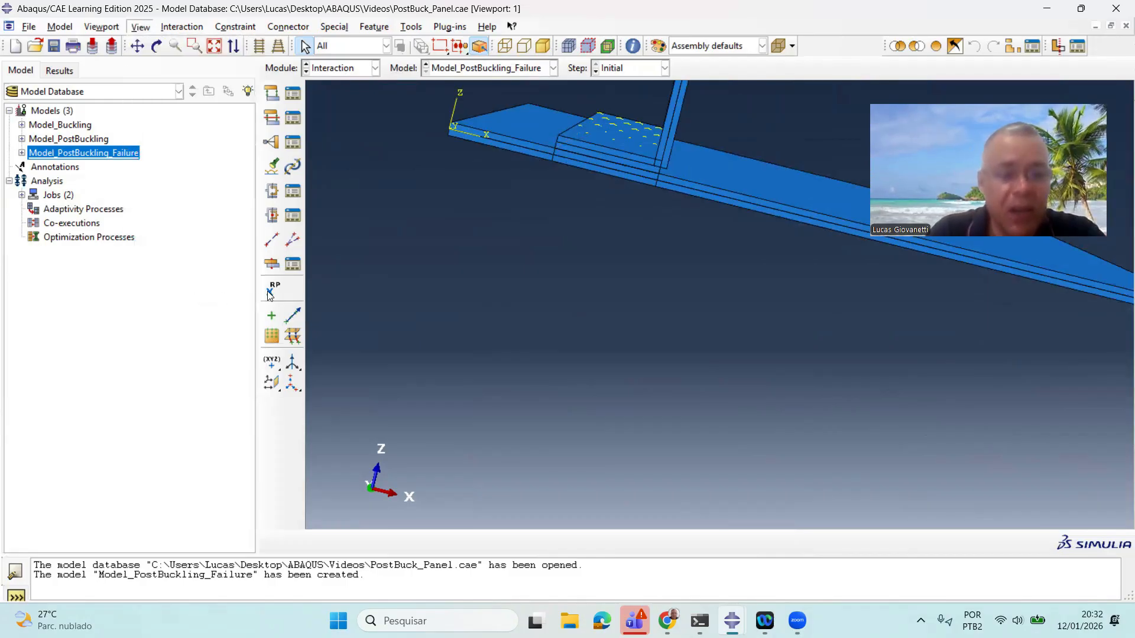
{"action": "left_click", "coordinate": [50, 466]}
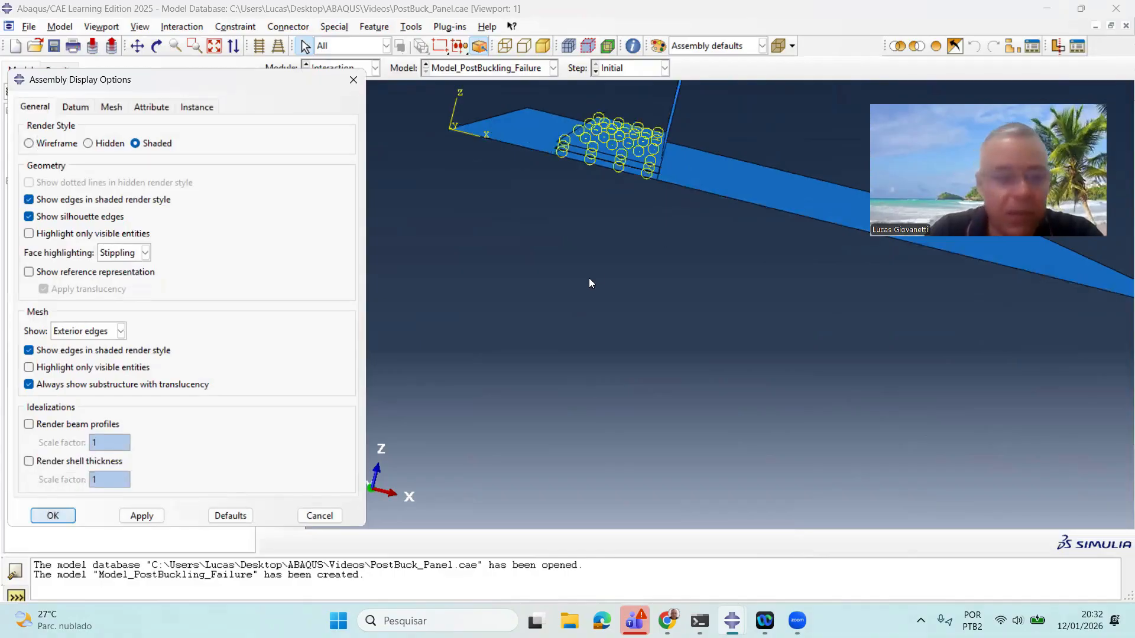
{"action": "left_click", "coordinate": [319, 515]}
{"action": "scroll", "coordinate": [491, 240], "scroll_direction": "up", "scroll_amount": 1}
{"action": "scroll", "coordinate": [491, 240], "scroll_direction": "down", "scroll_amount": 1}
{"action": "scroll", "coordinate": [490, 240], "scroll_direction": "down", "scroll_amount": 2}
{"action": "scroll", "coordinate": [542, 128], "scroll_direction": "up", "scroll_amount": 1}
{"action": "scroll", "coordinate": [543, 128], "scroll_direction": "down", "scroll_amount": 1}
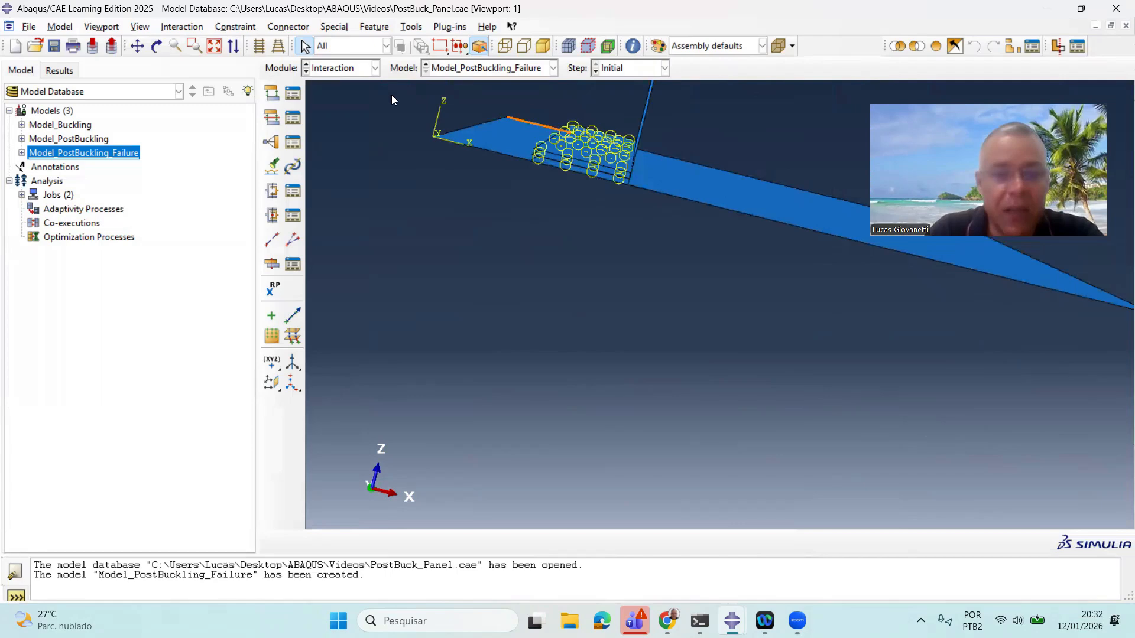
Switch to the Load module and set the U2 displacement of boundary condition BC-4 in Model_PostBuckling_Failure to -5.
{"action": "left_click", "coordinate": [375, 68]}
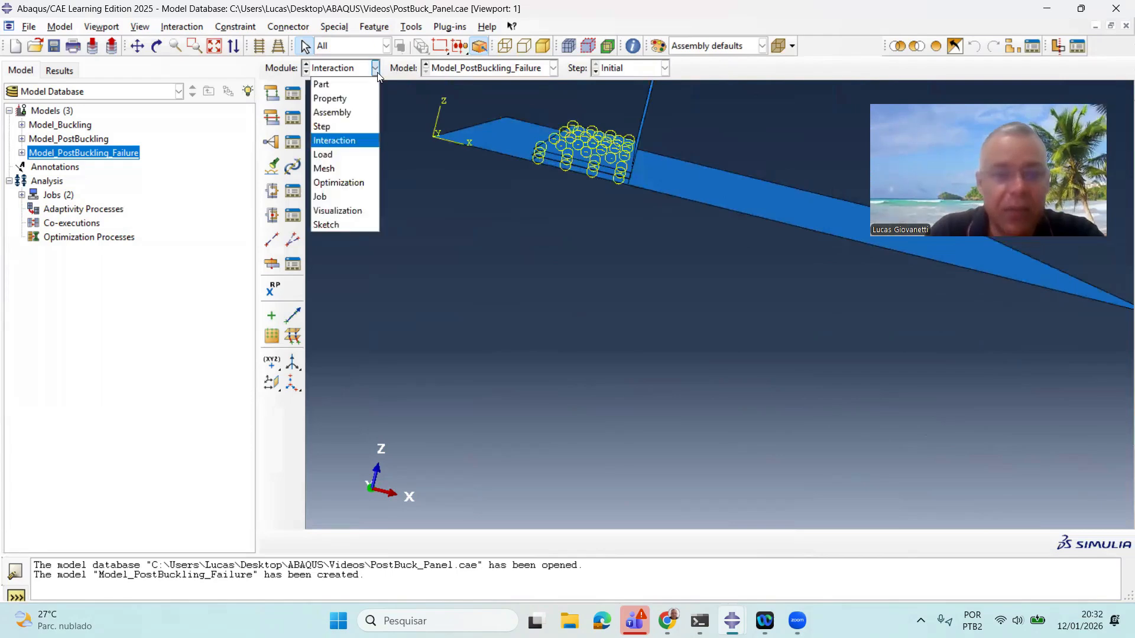
{"action": "left_click", "coordinate": [353, 155]}
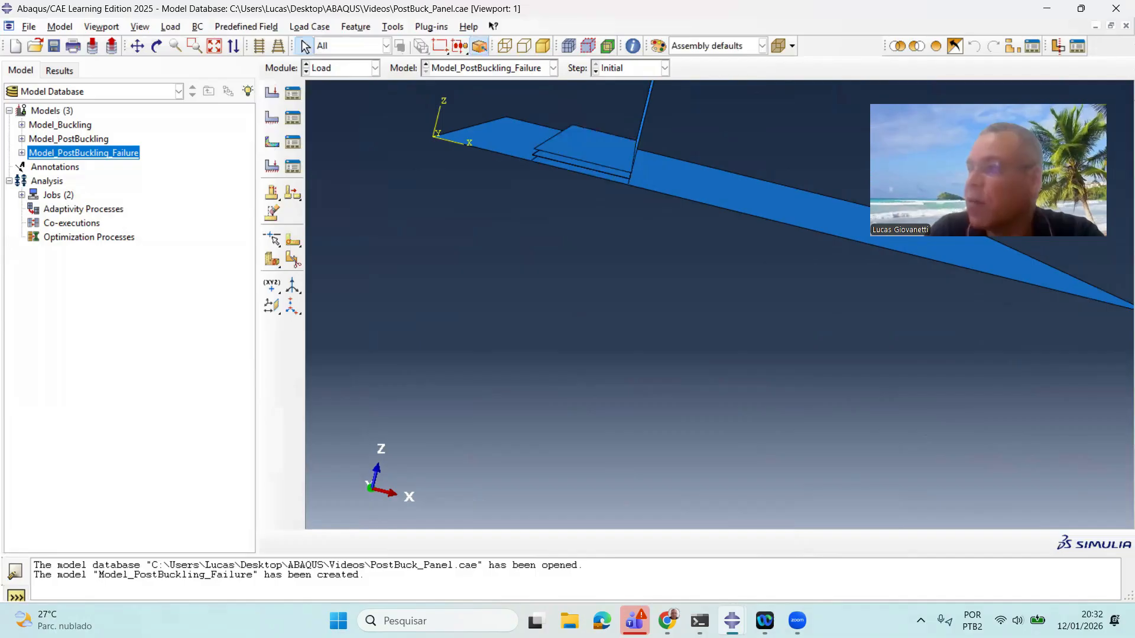
{"action": "left_click", "coordinate": [22, 153]}
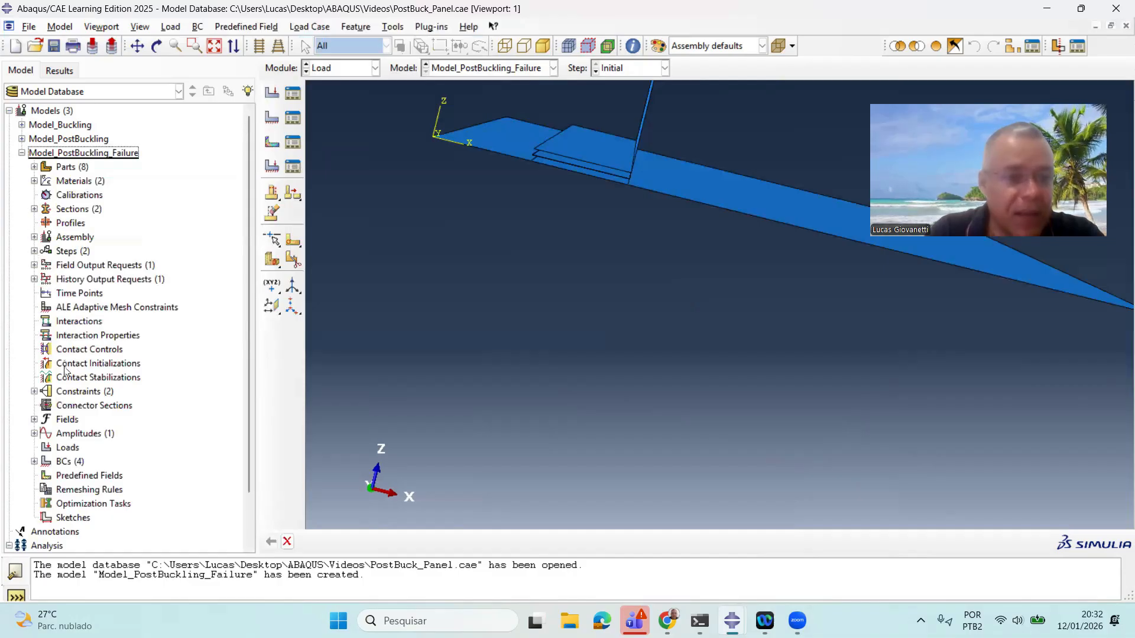
{"action": "left_click", "coordinate": [34, 462]}
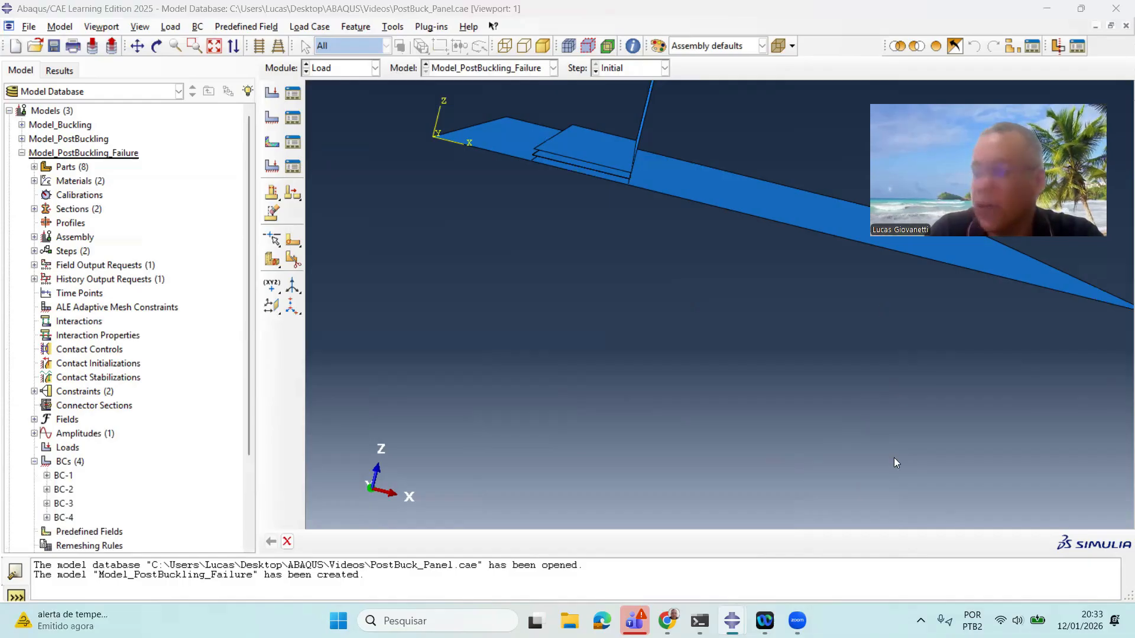
{"action": "left_click", "coordinate": [67, 519]}
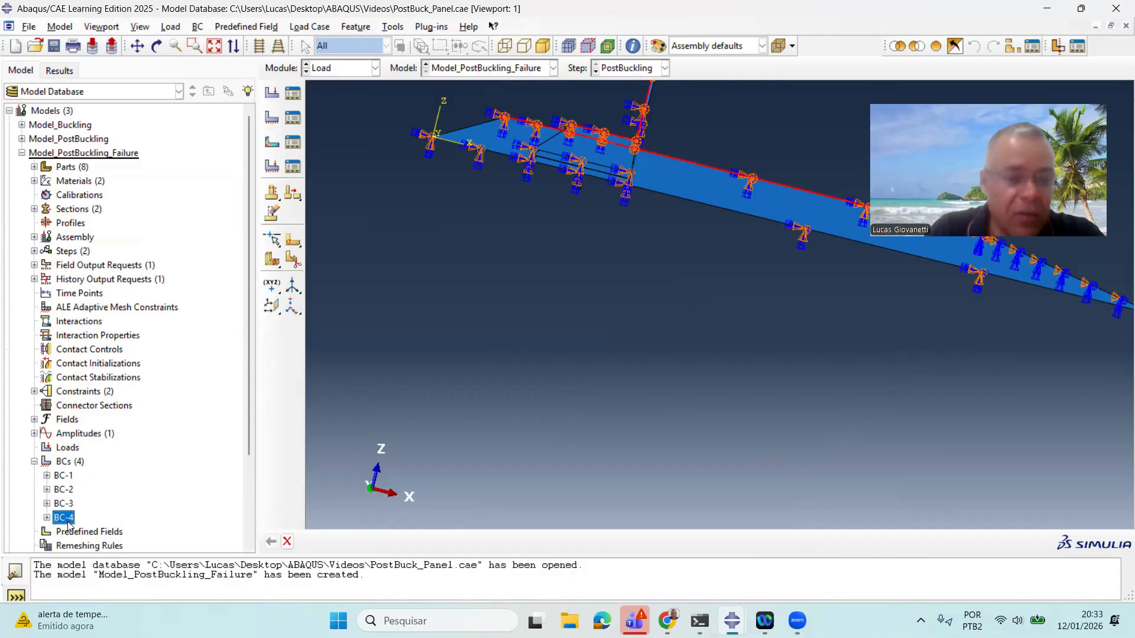
{"action": "double_click", "coordinate": [66, 519]}
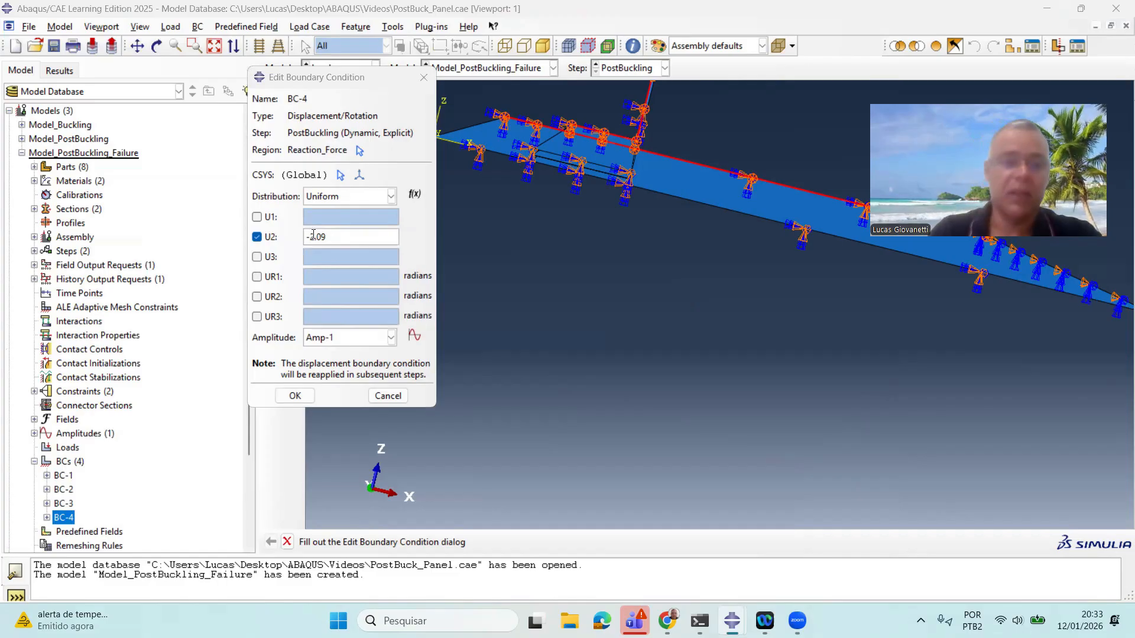
{"action": "left_click_drag", "start_coordinate": [307, 238], "coordinate": [352, 236]}
{"action": "type", "text": "-5"}
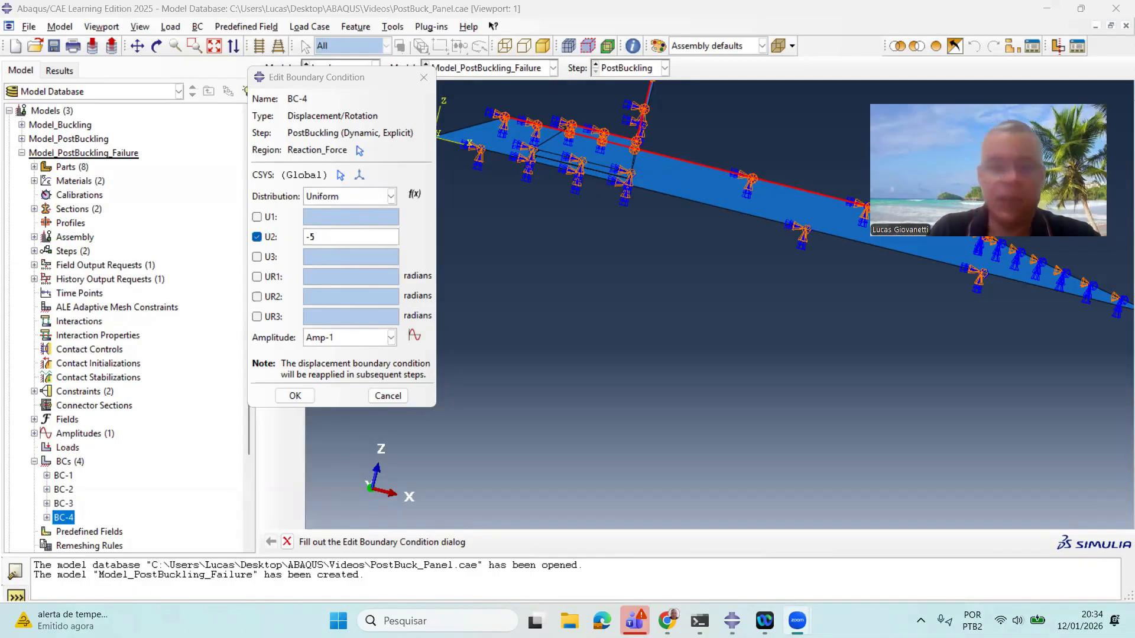
{"action": "left_click", "coordinate": [295, 396]}
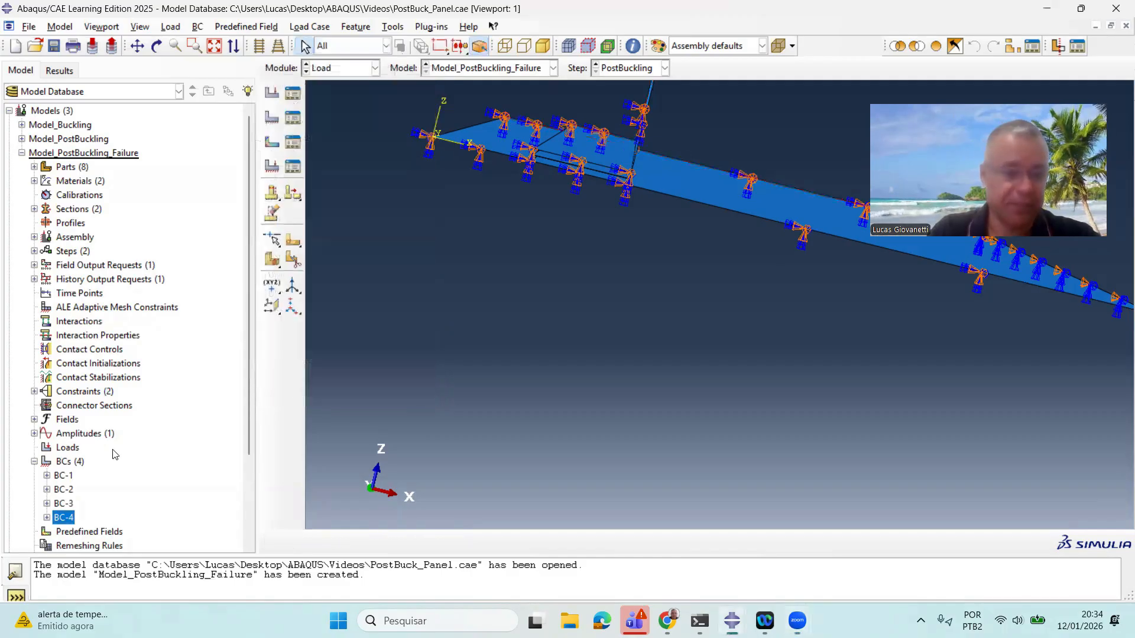
Review the tabular data of amplitude Amp-1 and close it without changes.
{"action": "left_click", "coordinate": [35, 433]}
{"action": "left_click", "coordinate": [66, 448]}
{"action": "double_click", "coordinate": [58, 449]}
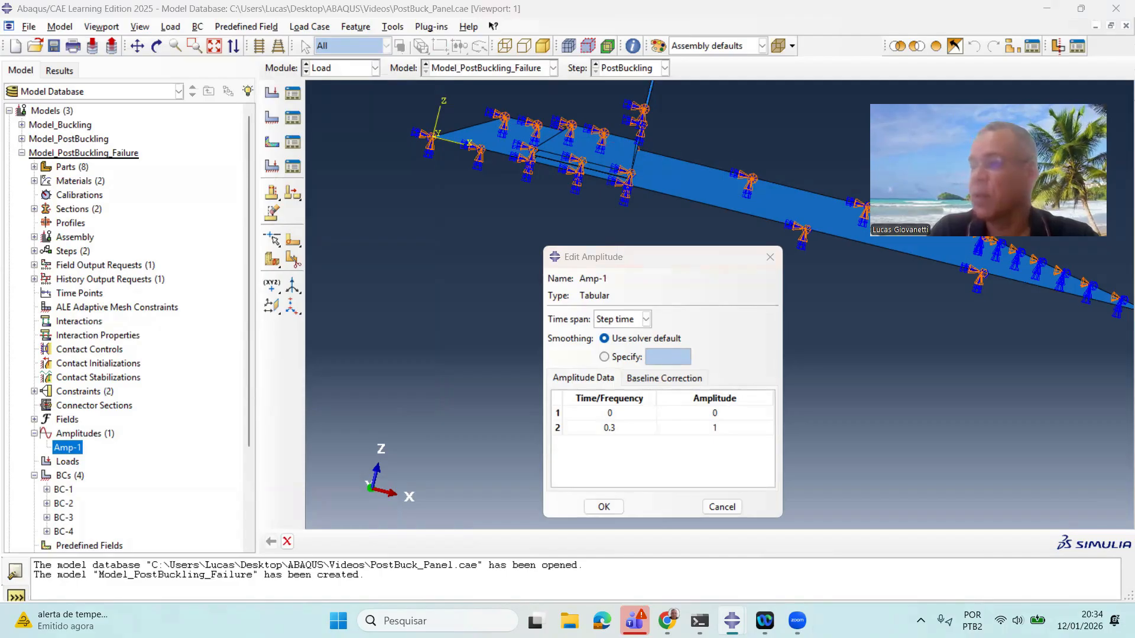
{"action": "left_click", "coordinate": [770, 257]}
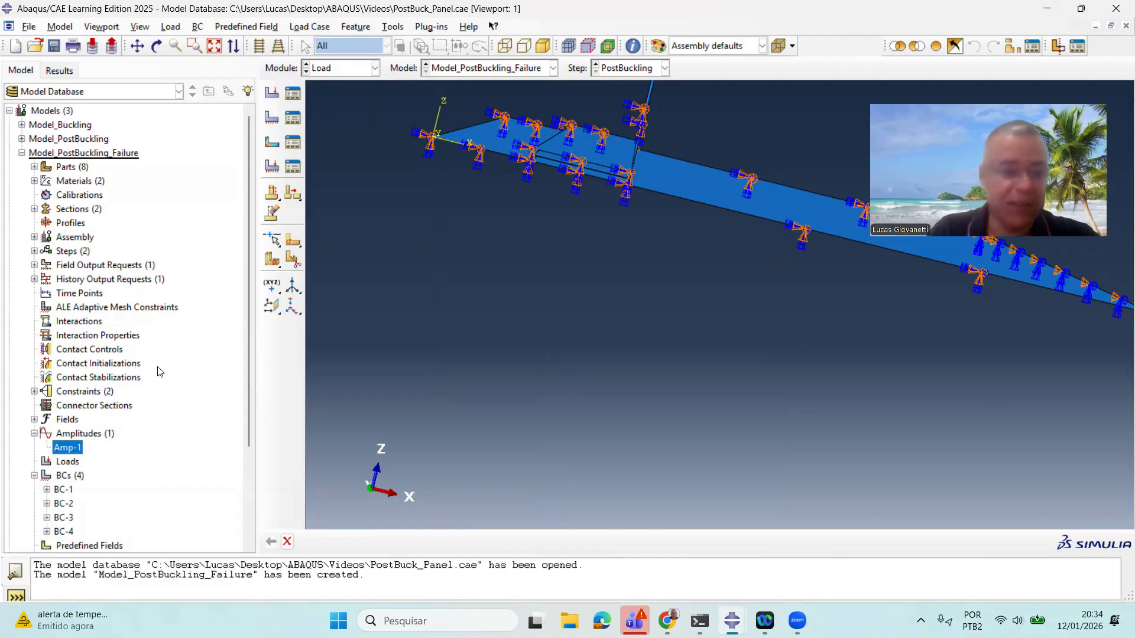
Switch to the Mesh module and inspect the mesh of the stiffened panel assembly.
{"action": "scroll", "coordinate": [158, 370], "scroll_direction": "down", "scroll_amount": 3}
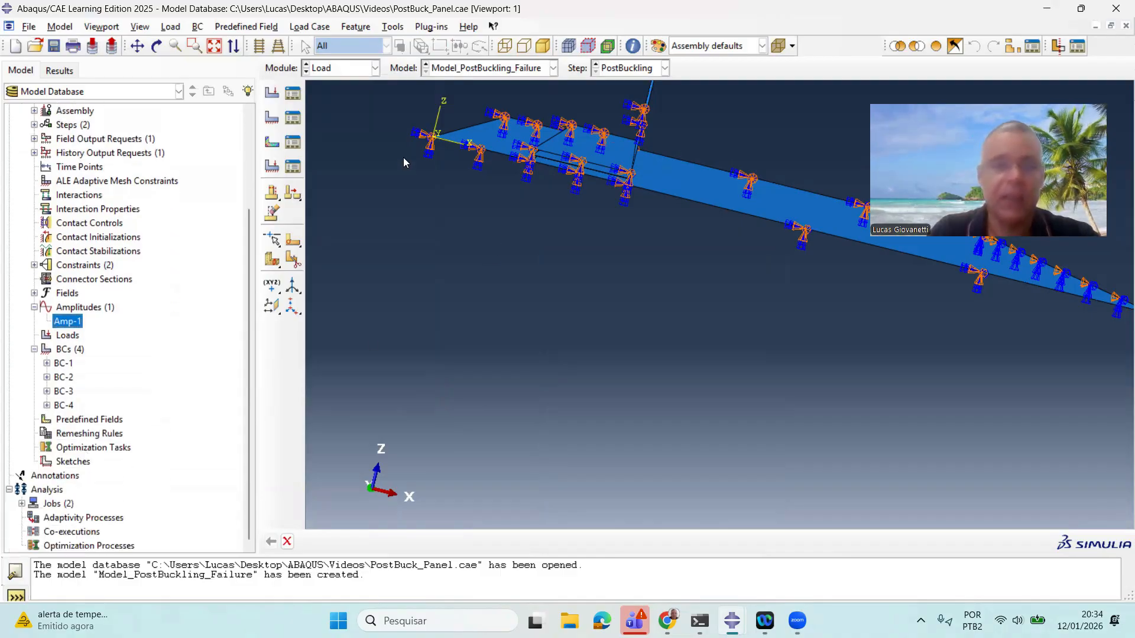
{"action": "left_click", "coordinate": [365, 69]}
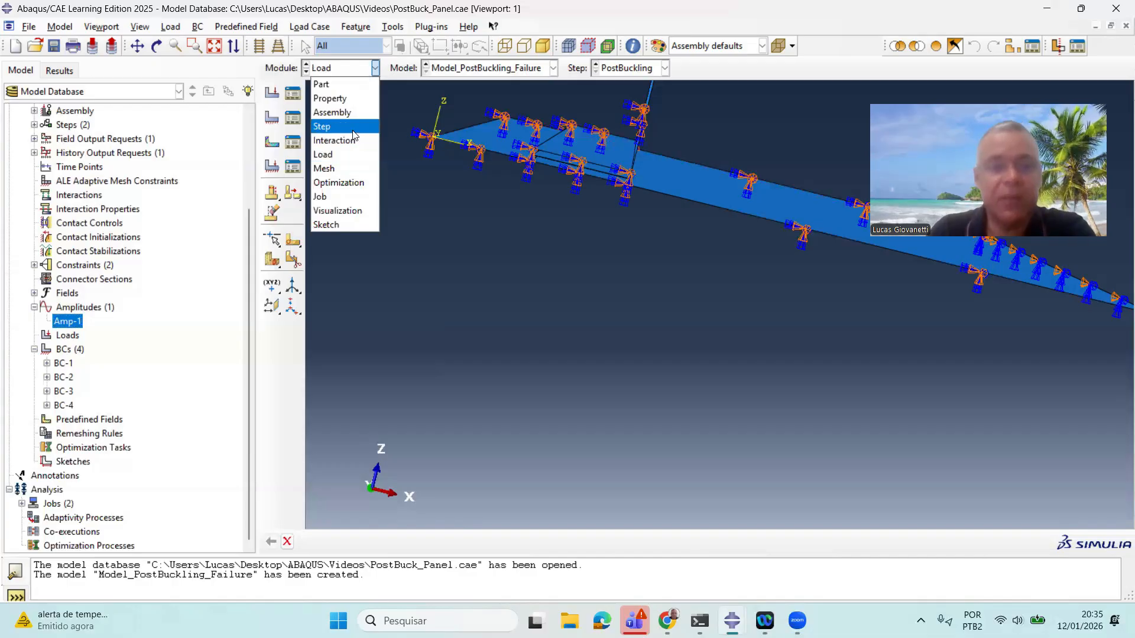
{"action": "left_click", "coordinate": [350, 169]}
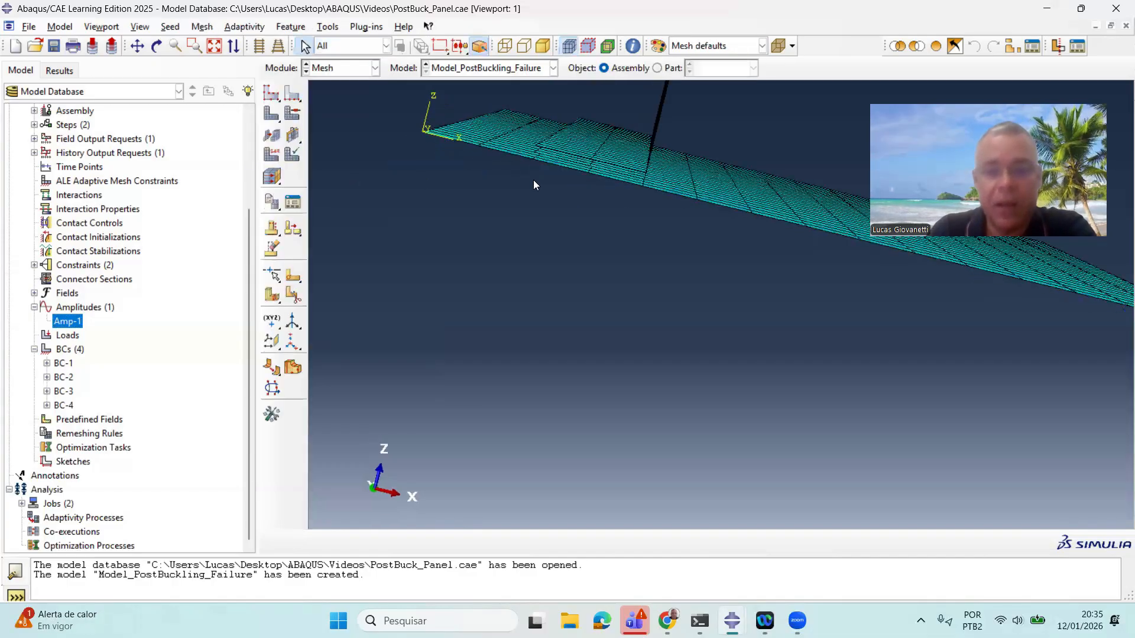
{"action": "left_click_drag", "start_coordinate": [533, 180], "coordinate": [605, 236], "text": "ctrl+alt"}
Switch to the Job module and create a job named Mode_PostBuckling_Hashin from Model_PostBuckling_Failure, accepting the default job settings.
{"action": "left_click", "coordinate": [345, 68]}
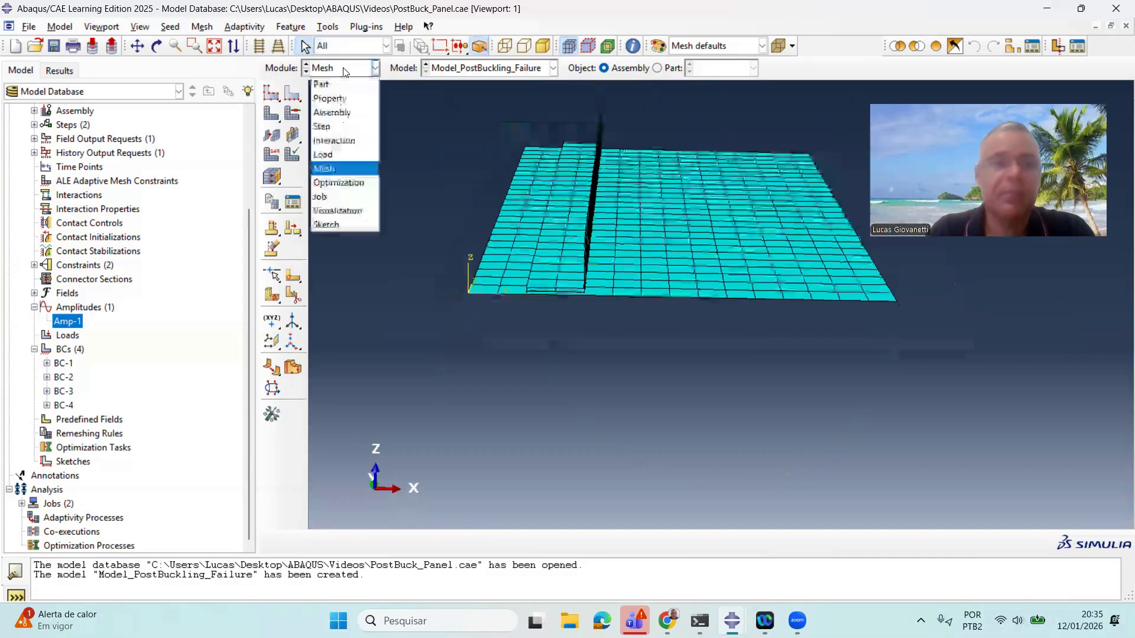
{"action": "left_click", "coordinate": [346, 196]}
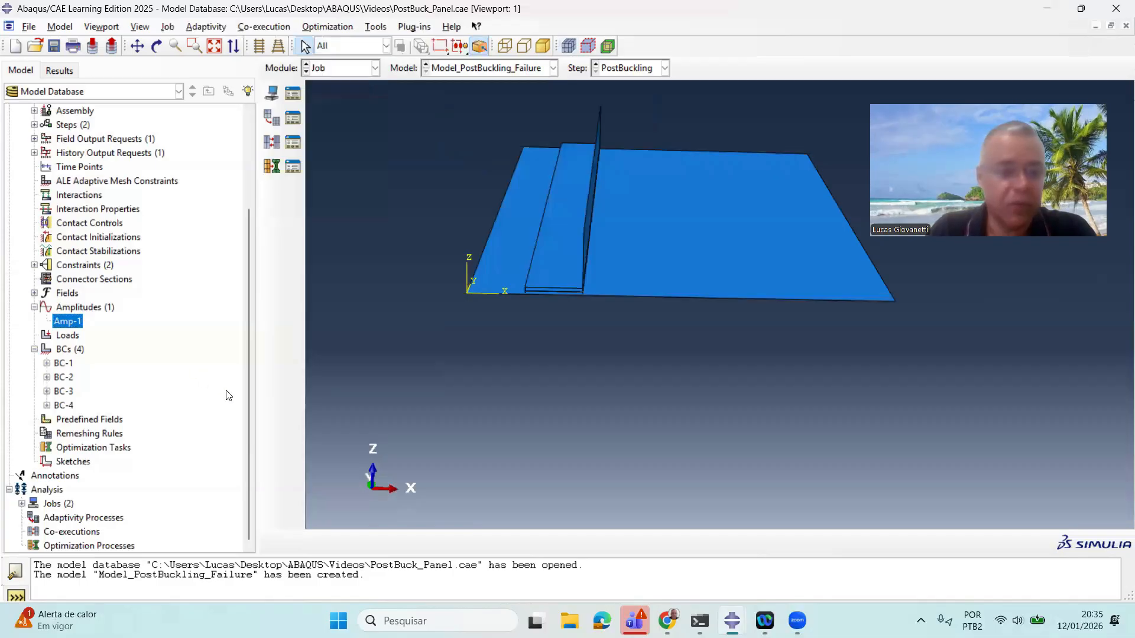
{"action": "left_click", "coordinate": [276, 85]}
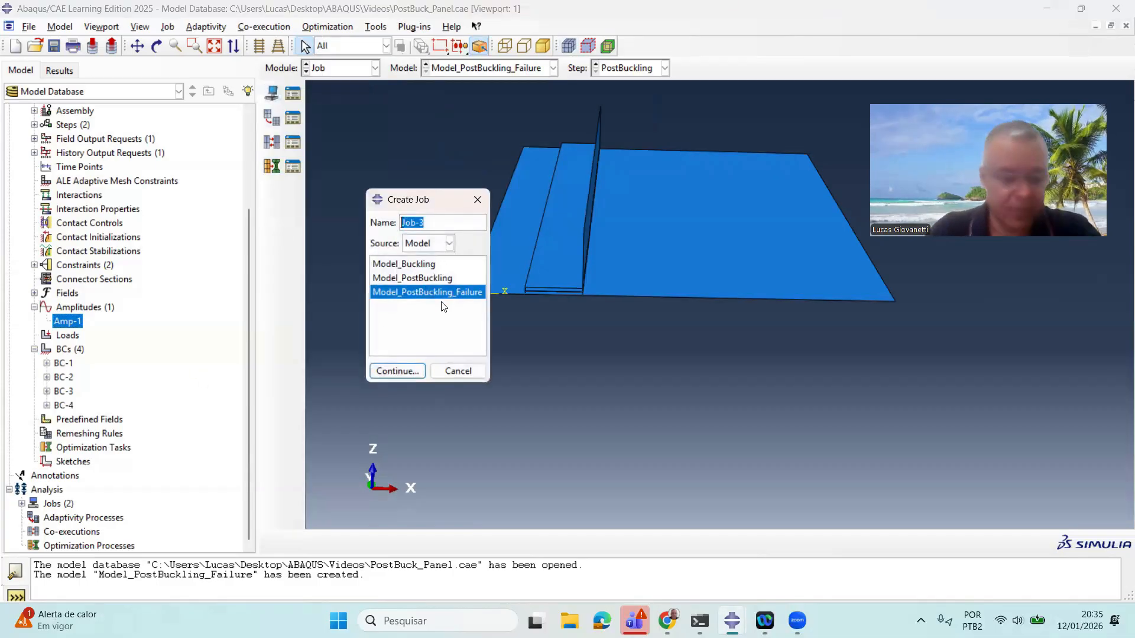
{"action": "type", "text": "Mode"}
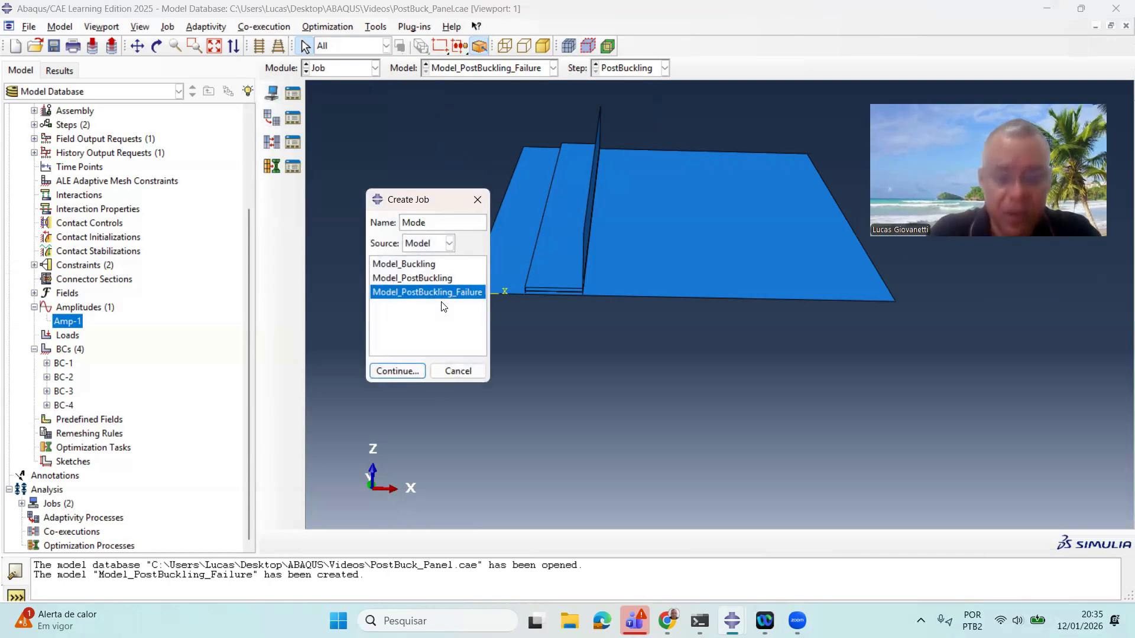
{"action": "type", "text": "_Pos"}
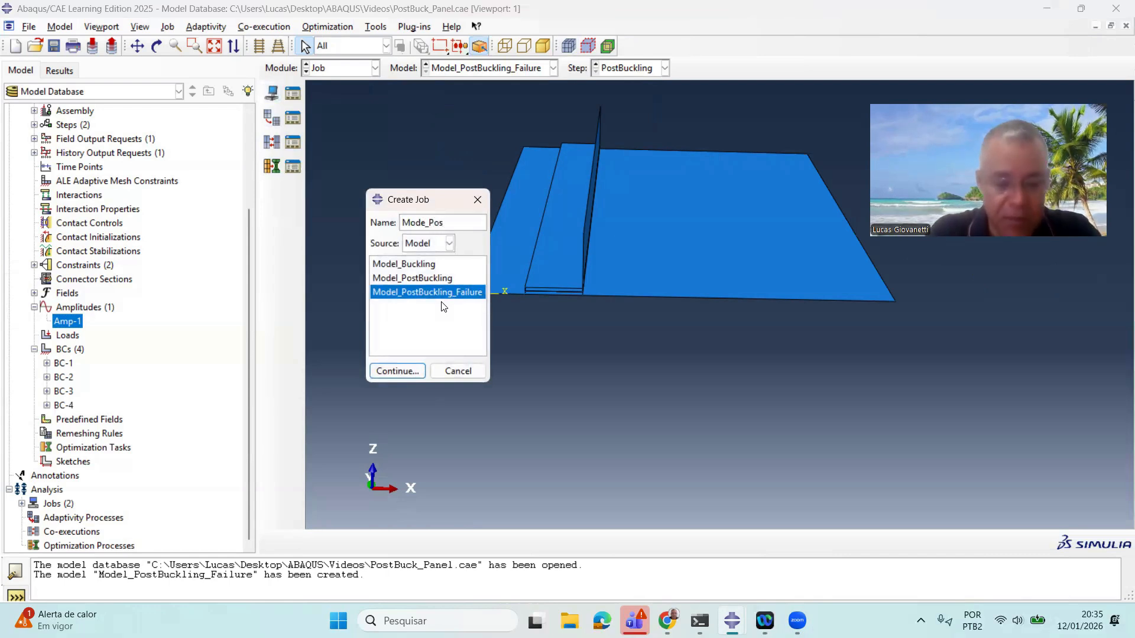
{"action": "type", "text": "tBuckli"}
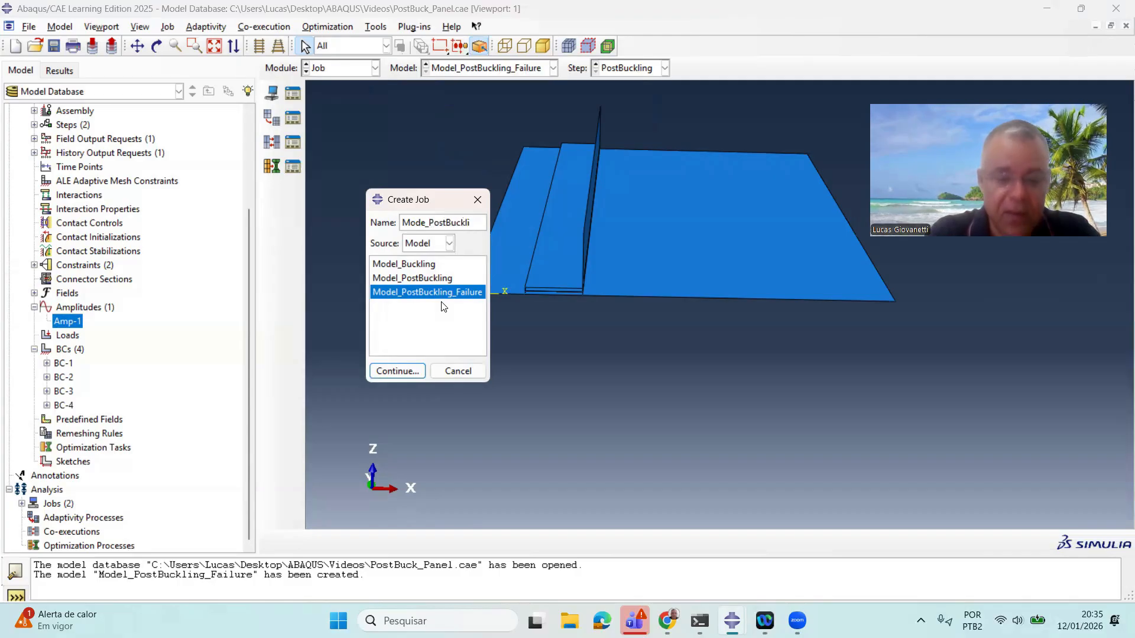
{"action": "type", "text": "ng_Faili"}
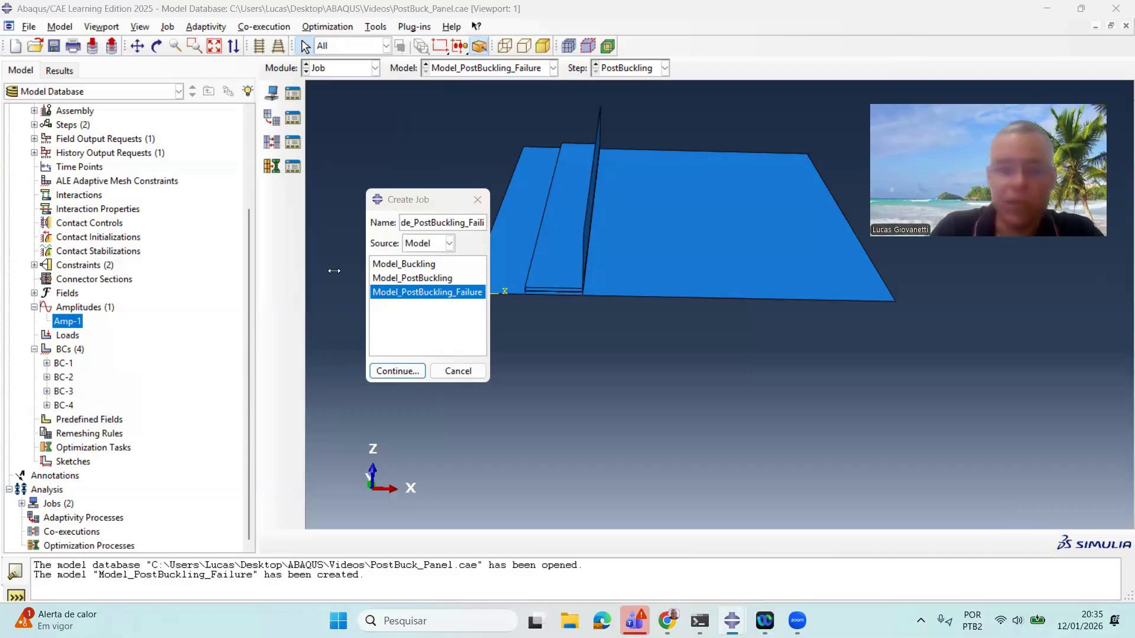
{"action": "left_click_drag", "start_coordinate": [469, 225], "coordinate": [484, 224]}
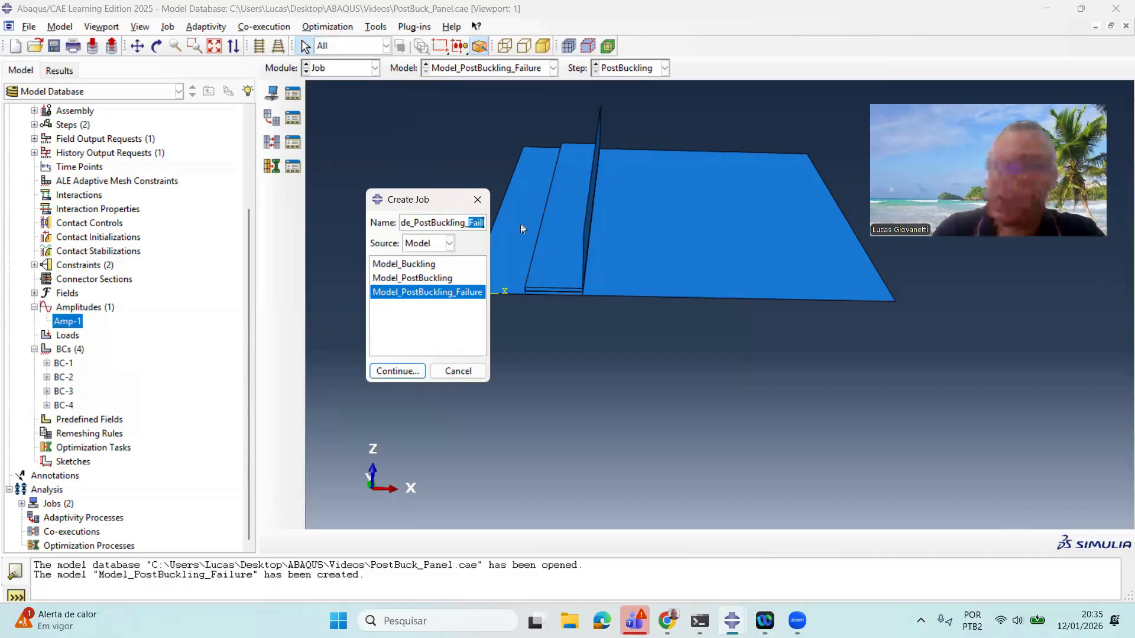
{"action": "type", "text": "H"}
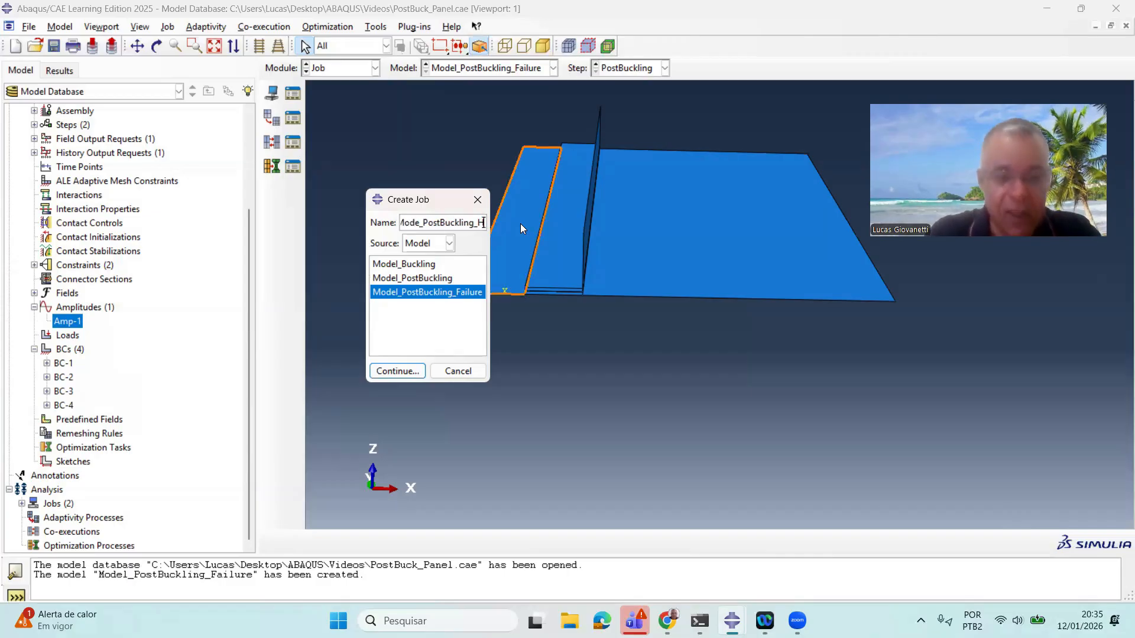
{"action": "type", "text": "ashin"}
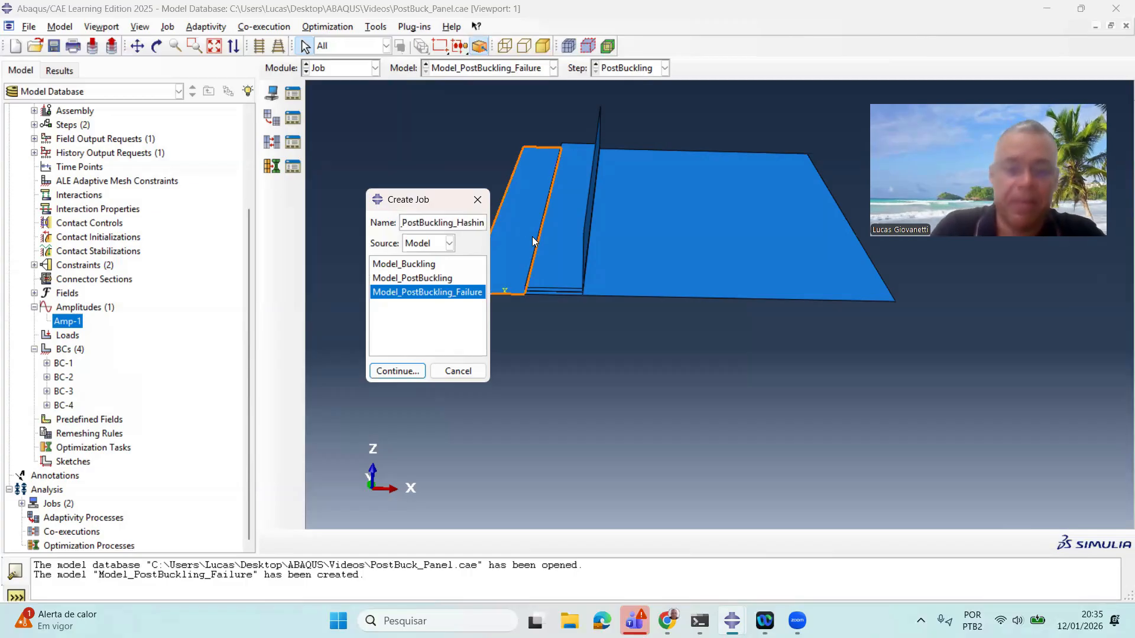
{"action": "left_click", "coordinate": [406, 373]}
{"action": "left_click", "coordinate": [518, 477]}
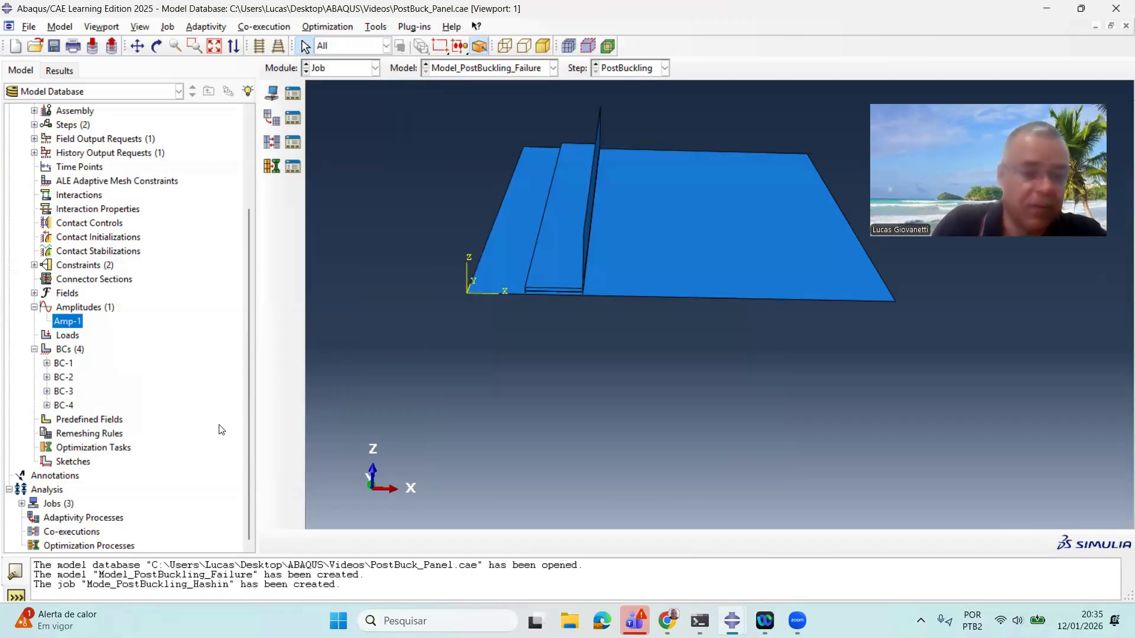
Review the settings of job Mode_PostBuckling_Hashin and close them without changes.
{"action": "left_click", "coordinate": [21, 504]}
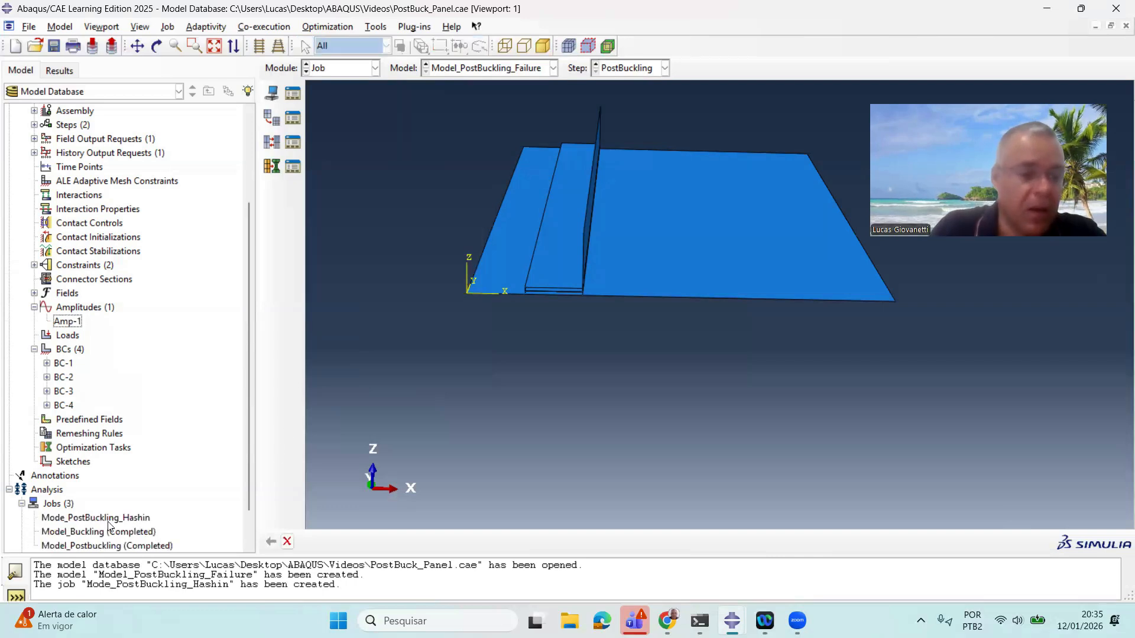
{"action": "right_click", "coordinate": [146, 545]}
{"action": "left_click", "coordinate": [87, 519]}
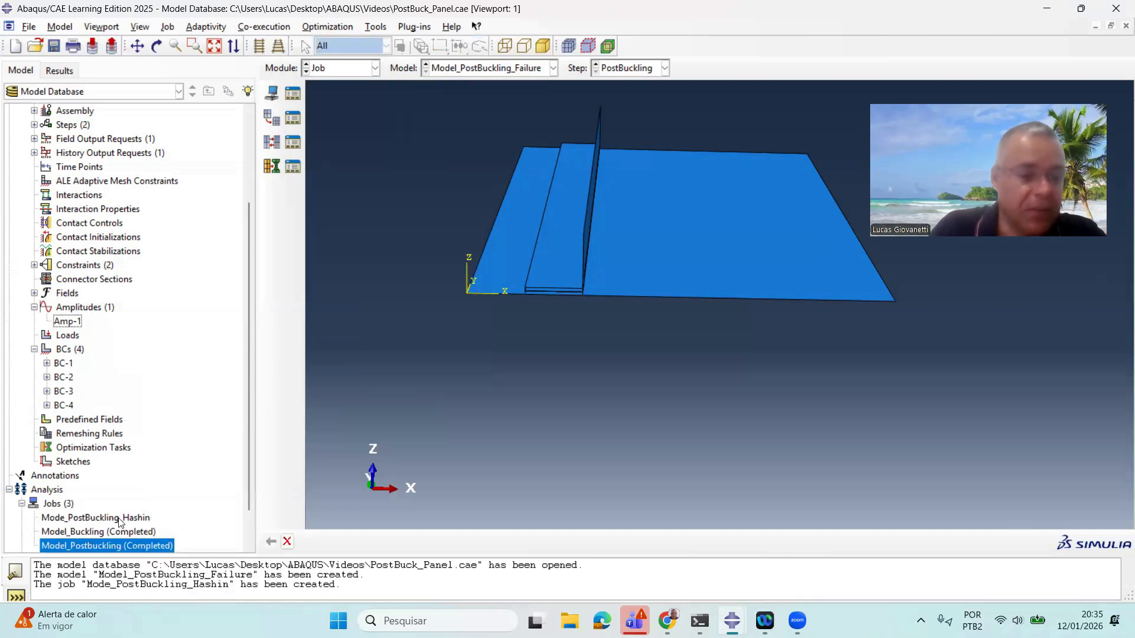
{"action": "left_click", "coordinate": [125, 519]}
{"action": "right_click", "coordinate": [125, 519]}
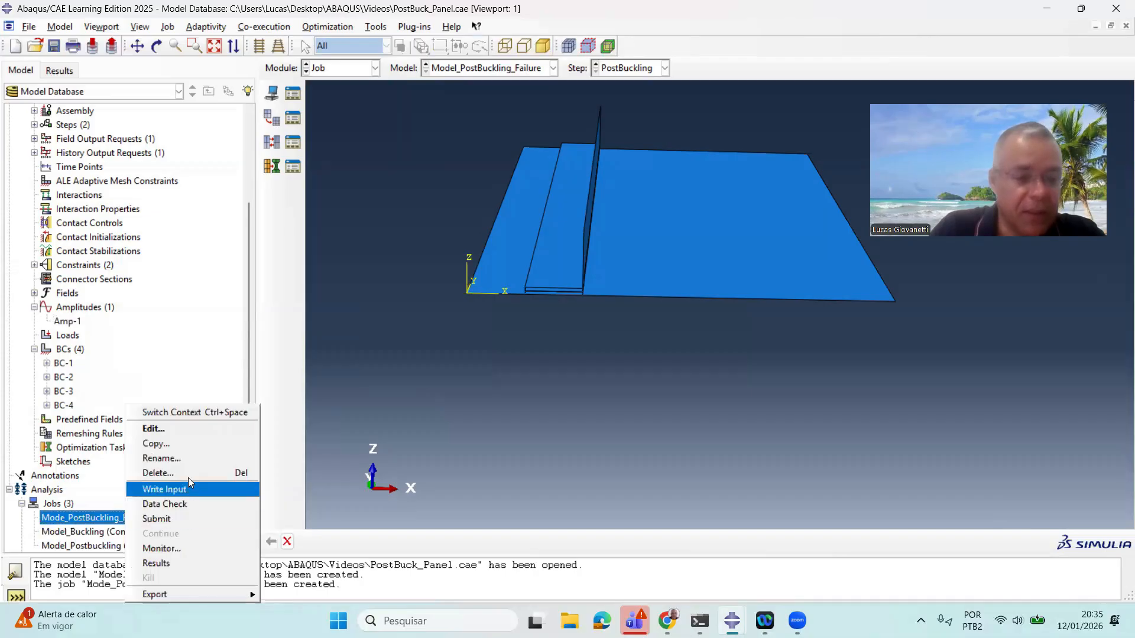
{"action": "left_click", "coordinate": [155, 429]}
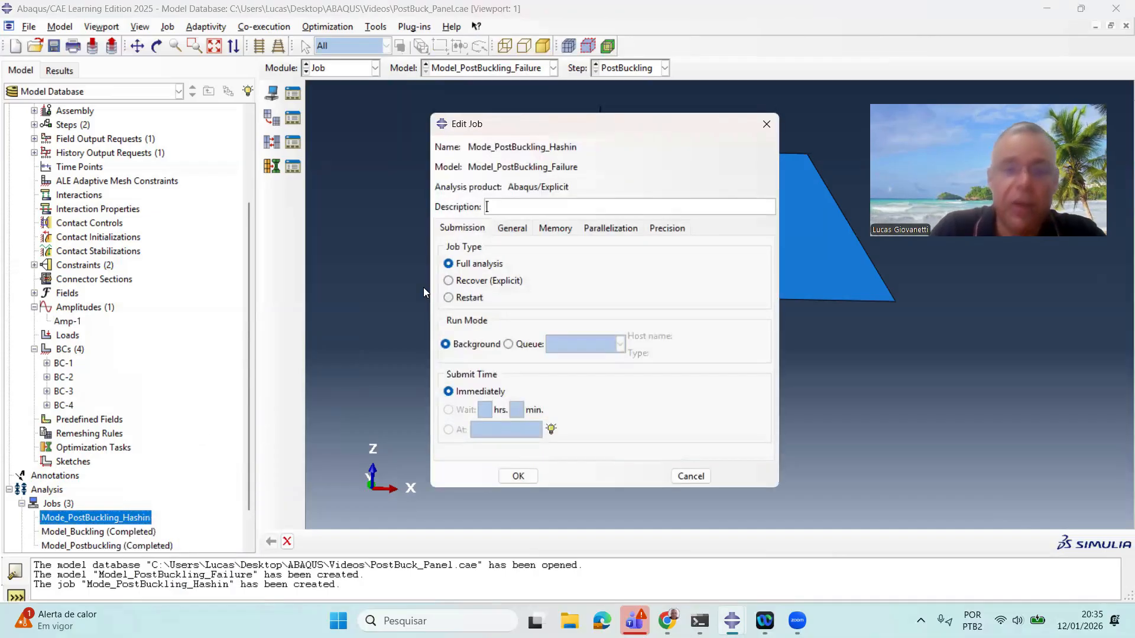
{"action": "left_click", "coordinate": [532, 477]}
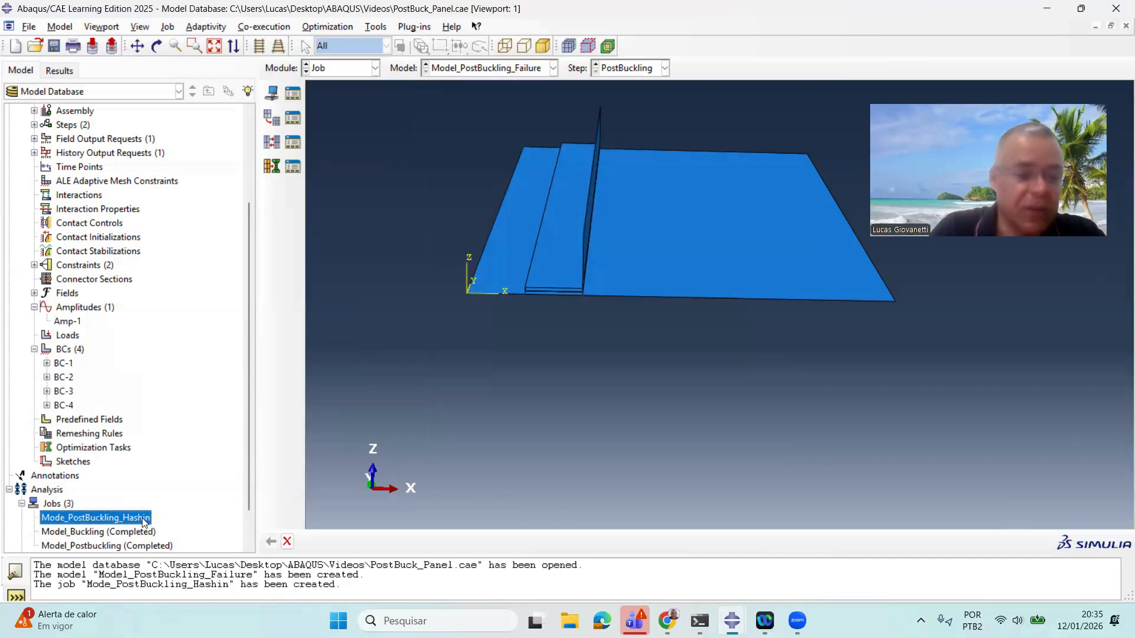
Rename the job Mode_PostBuckling_Hashin to Model_PostBuckling_Hashin.
{"action": "right_click", "coordinate": [142, 521]}
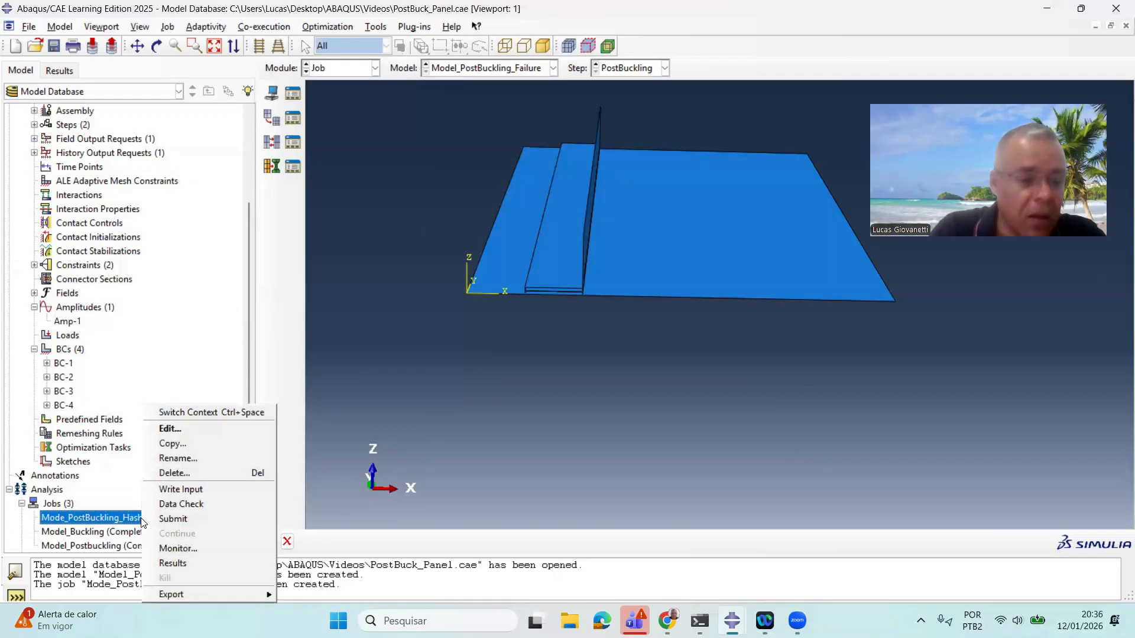
{"action": "left_click", "coordinate": [202, 453]}
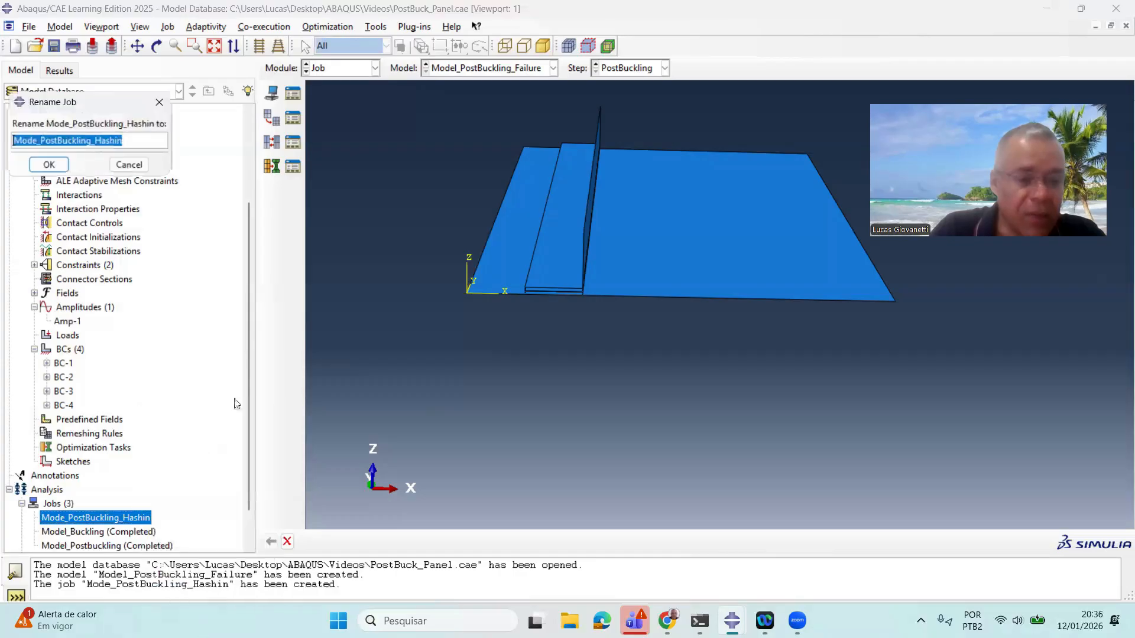
{"action": "left_click", "coordinate": [38, 141]}
{"action": "type", "text": "l"}
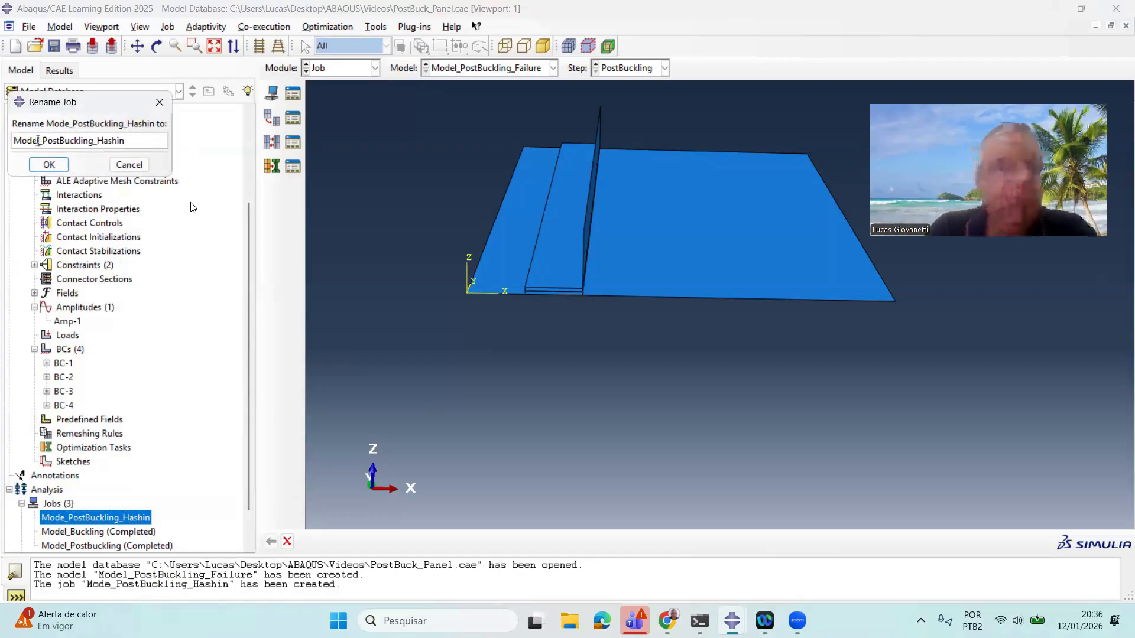
{"action": "left_click", "coordinate": [59, 166]}
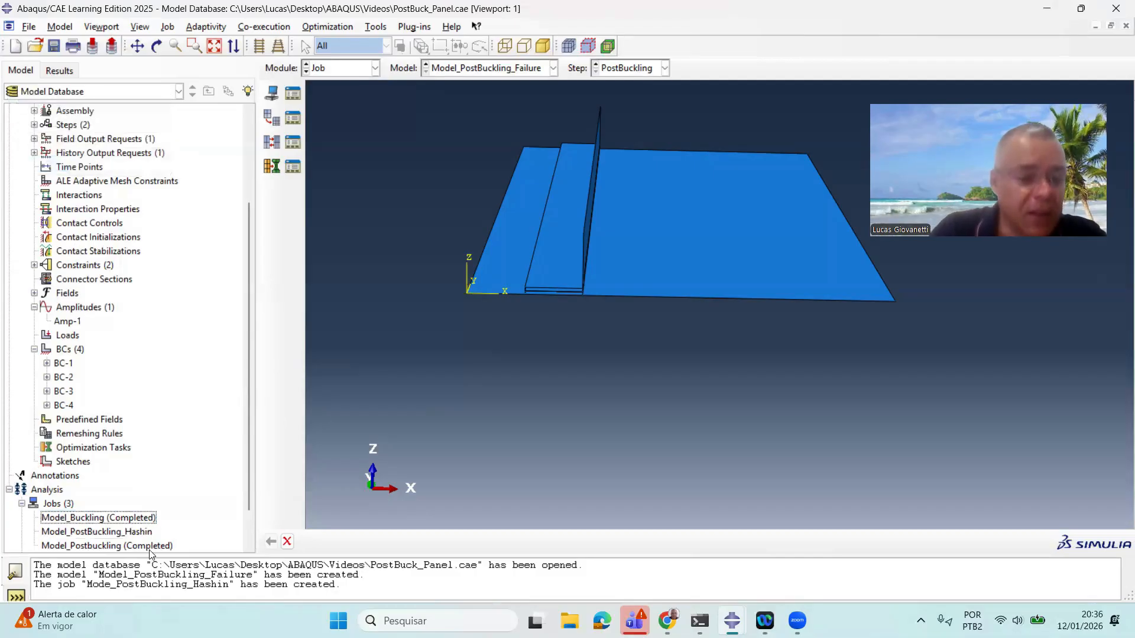
Check the model and submission settings of job Model_PostBuckling_Hashin, keeping them as they are.
{"action": "right_click", "coordinate": [140, 534]}
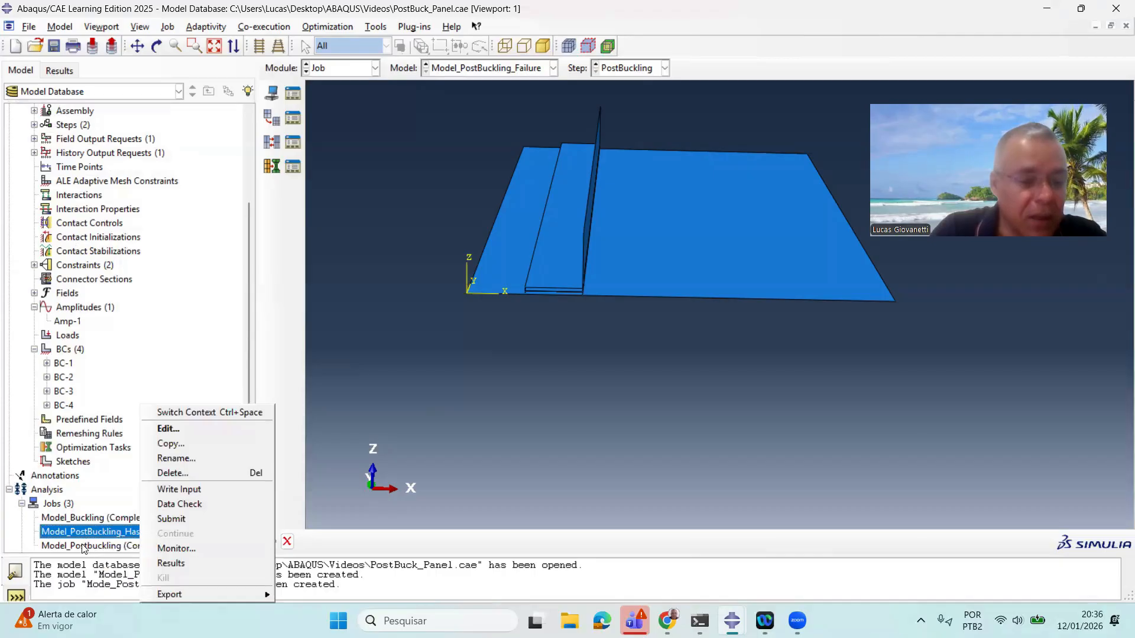
{"action": "left_click", "coordinate": [201, 430]}
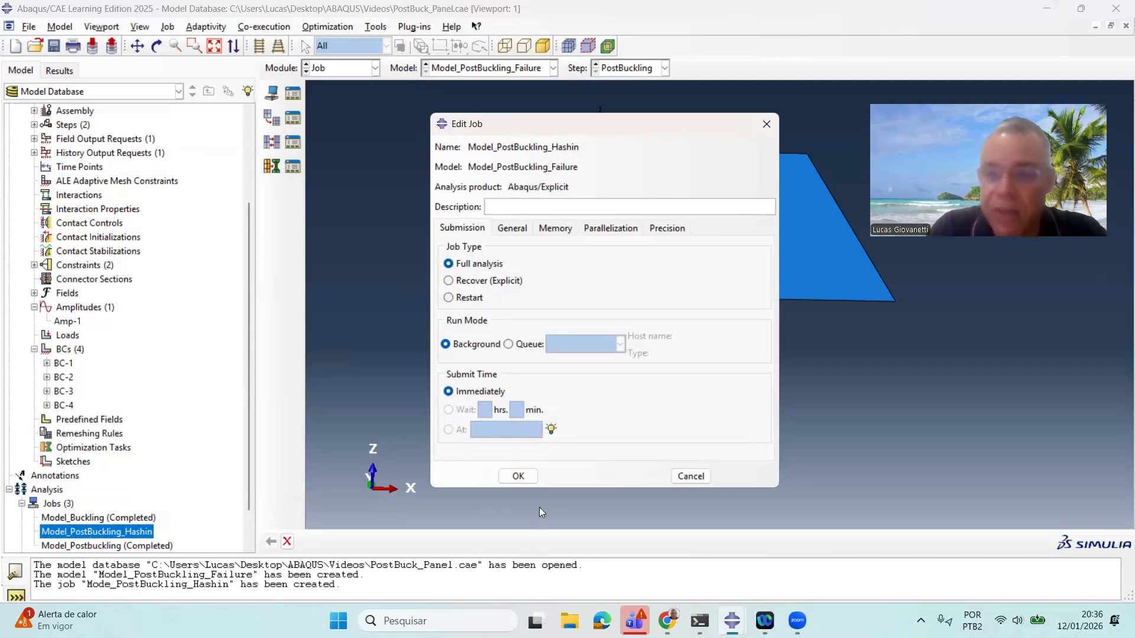
{"action": "left_click", "coordinate": [525, 478]}
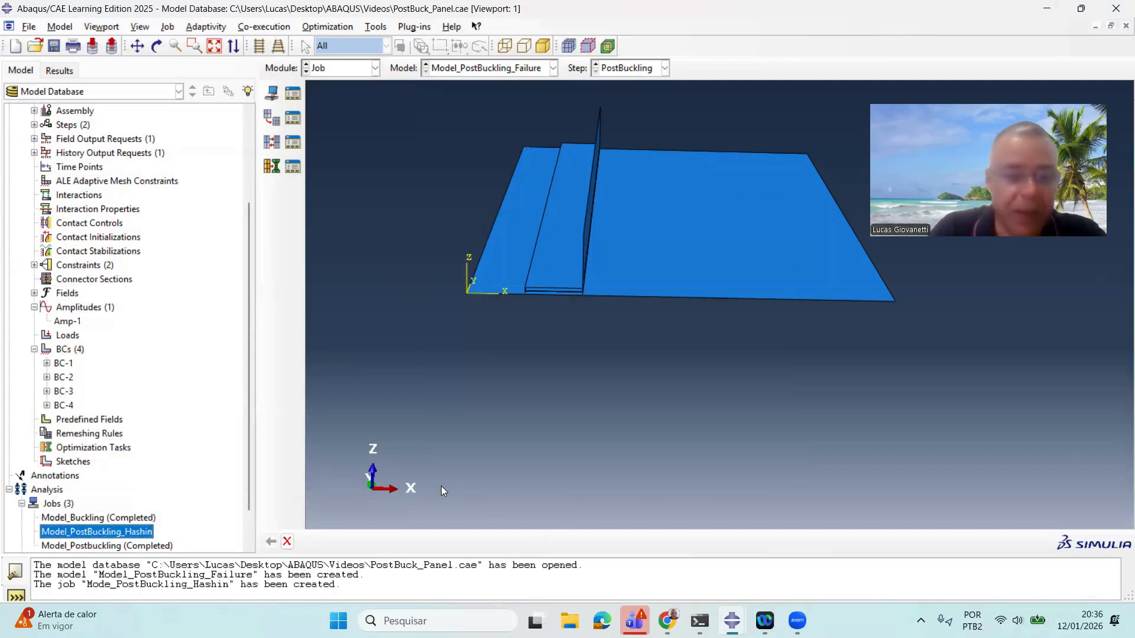
Run a data check on job Model_PostBuckling_Hashin, continuing past the constraint and boundary condition warning.
{"action": "right_click", "coordinate": [123, 534]}
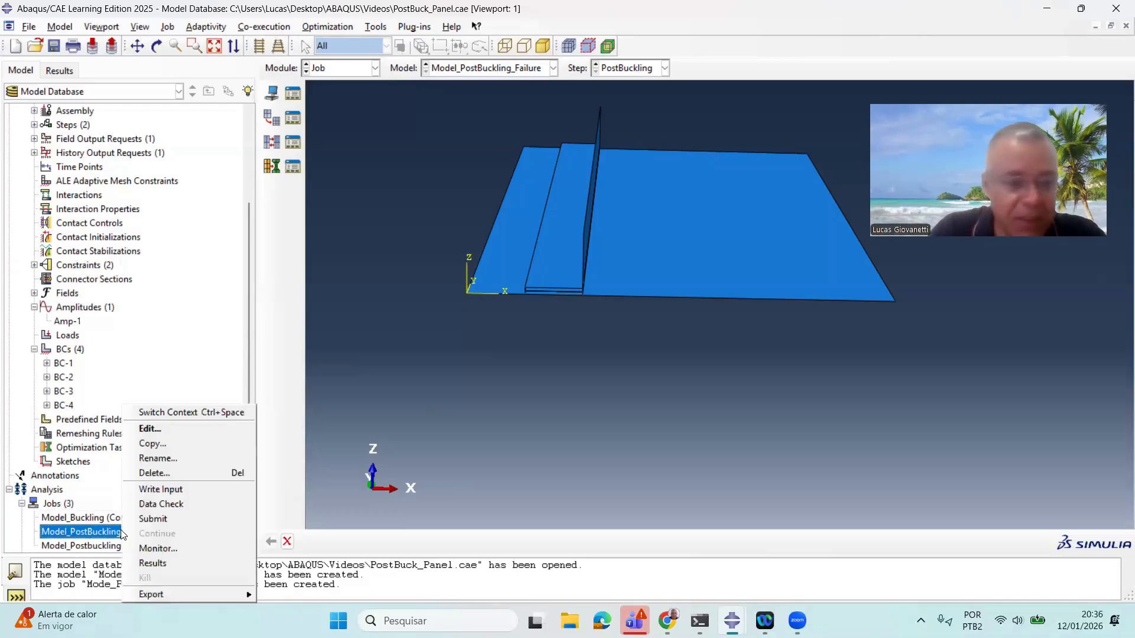
{"action": "left_click", "coordinate": [171, 501]}
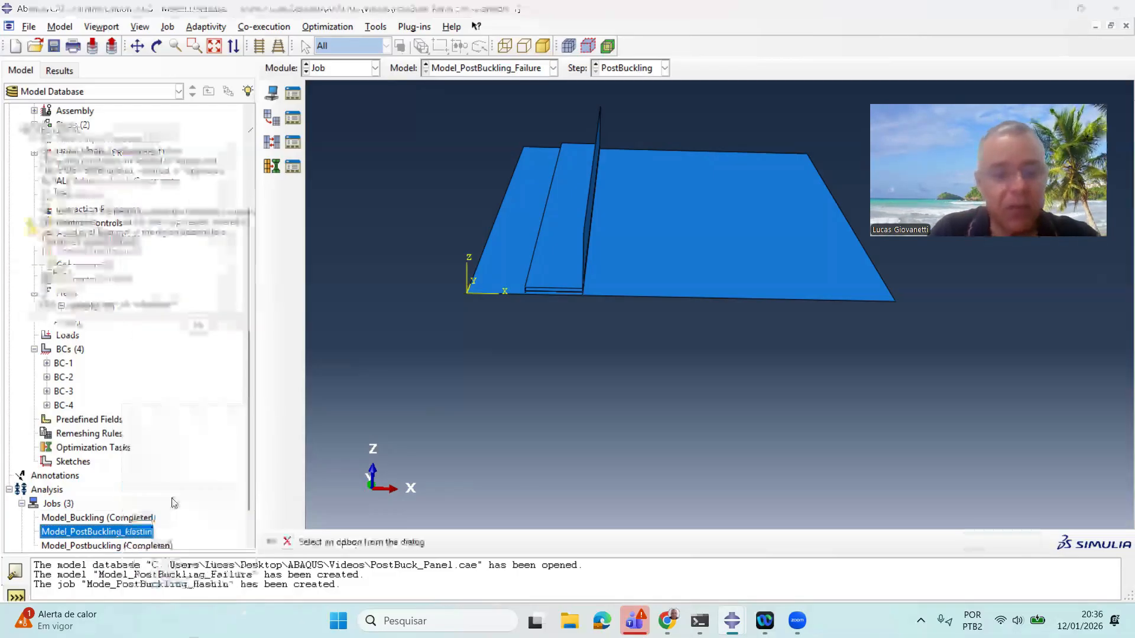
{"action": "left_click", "coordinate": [74, 334]}
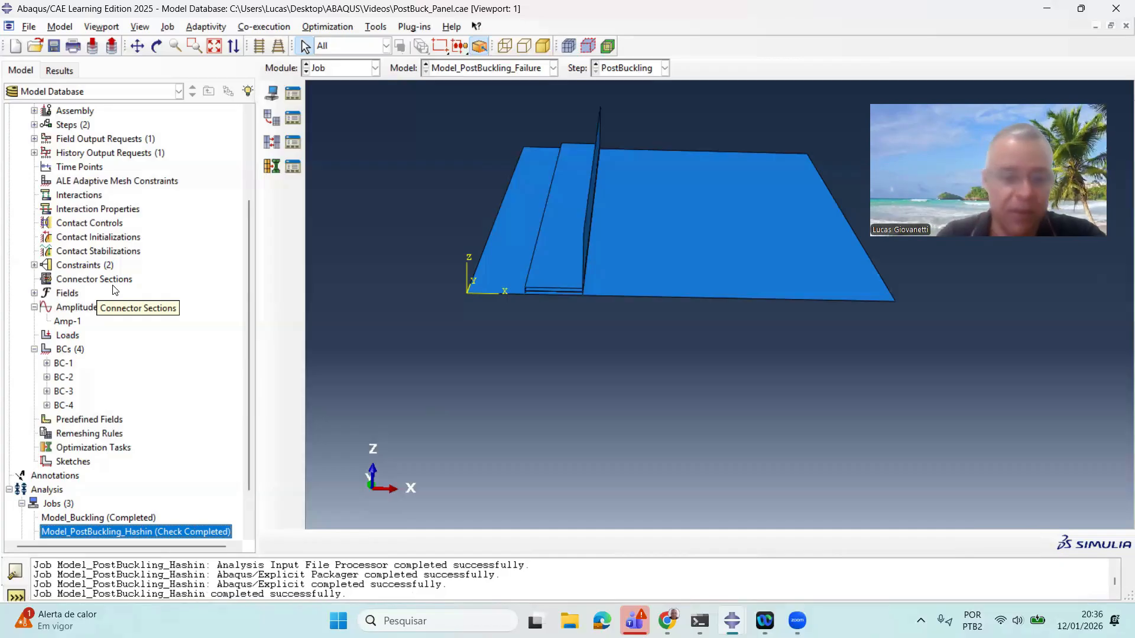
Submit job Model_PostBuckling_Hashin for full analysis, overwriting the existing job files and continuing past the region warning.
{"action": "right_click", "coordinate": [203, 532]}
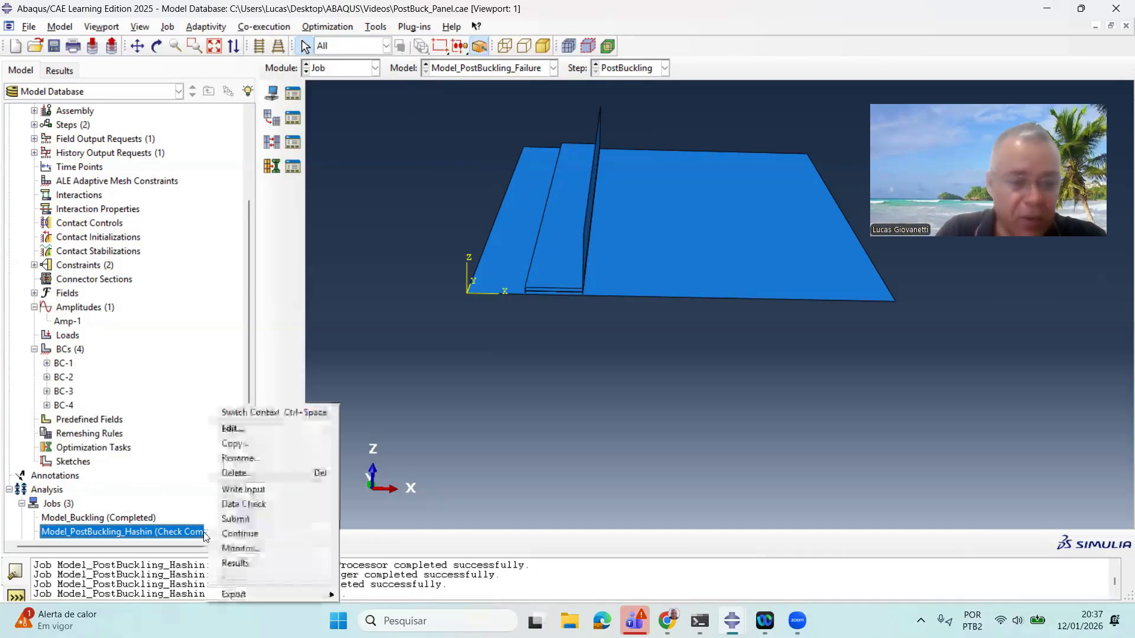
{"action": "left_click", "coordinate": [278, 526]}
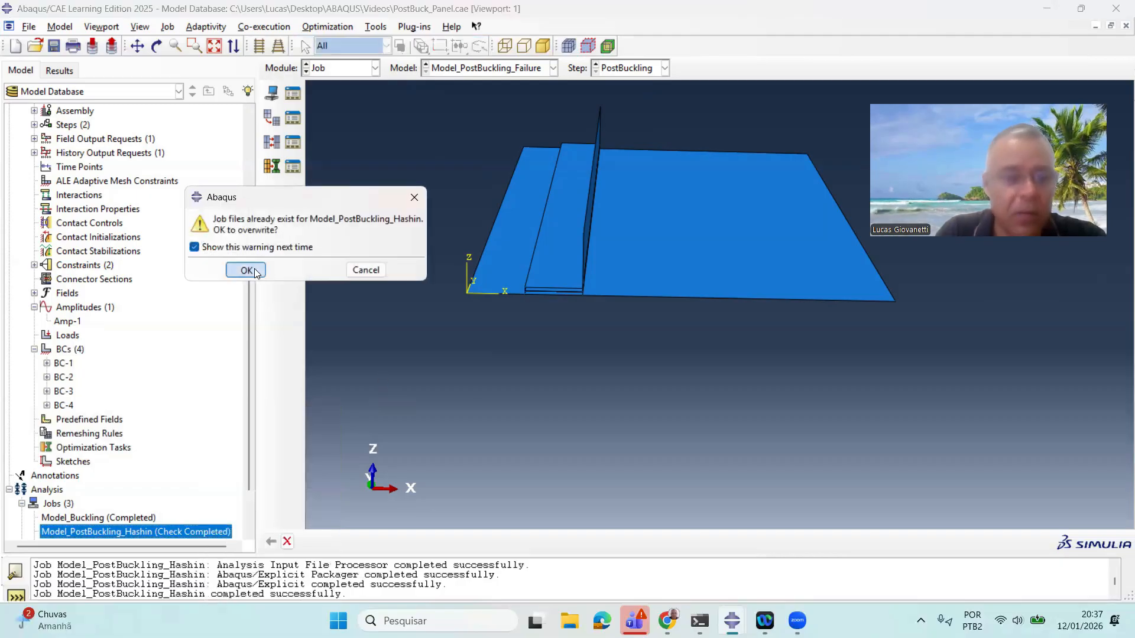
{"action": "left_click", "coordinate": [247, 270]}
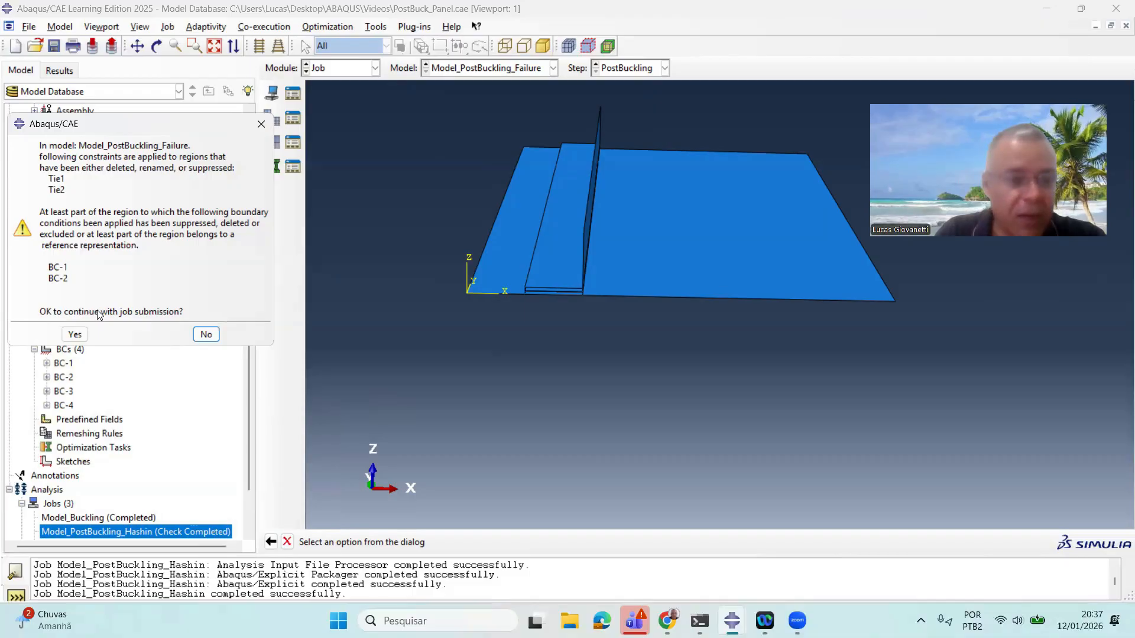
{"action": "left_click", "coordinate": [75, 335]}
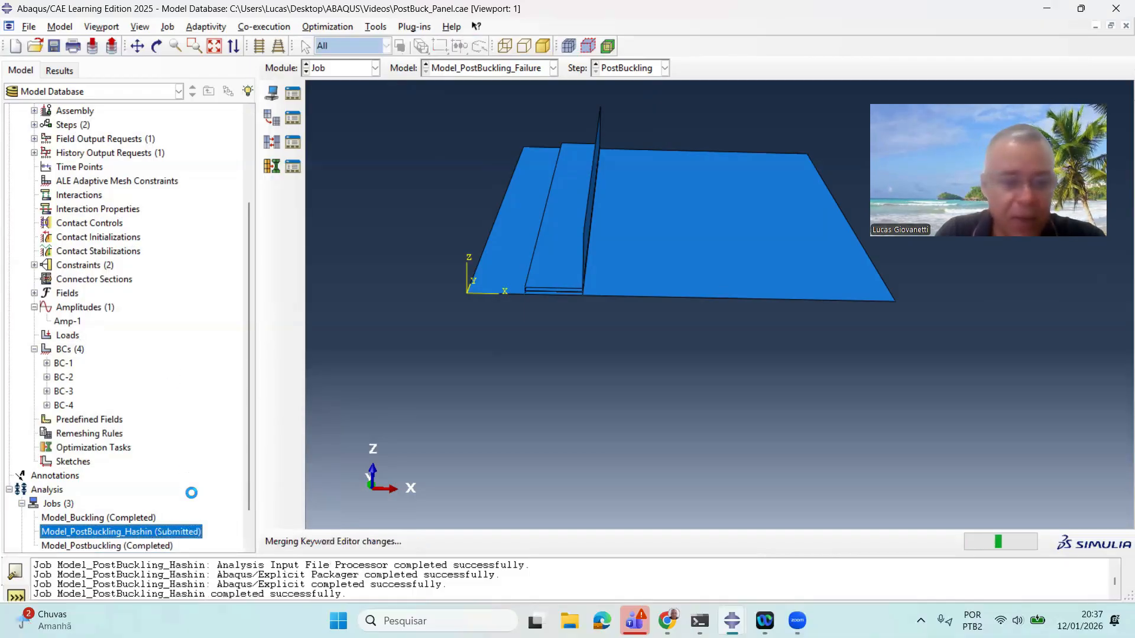
Monitor the Model_PostBuckling_Hashin job and examine its warning and error messages.
{"action": "right_click", "coordinate": [179, 530]}
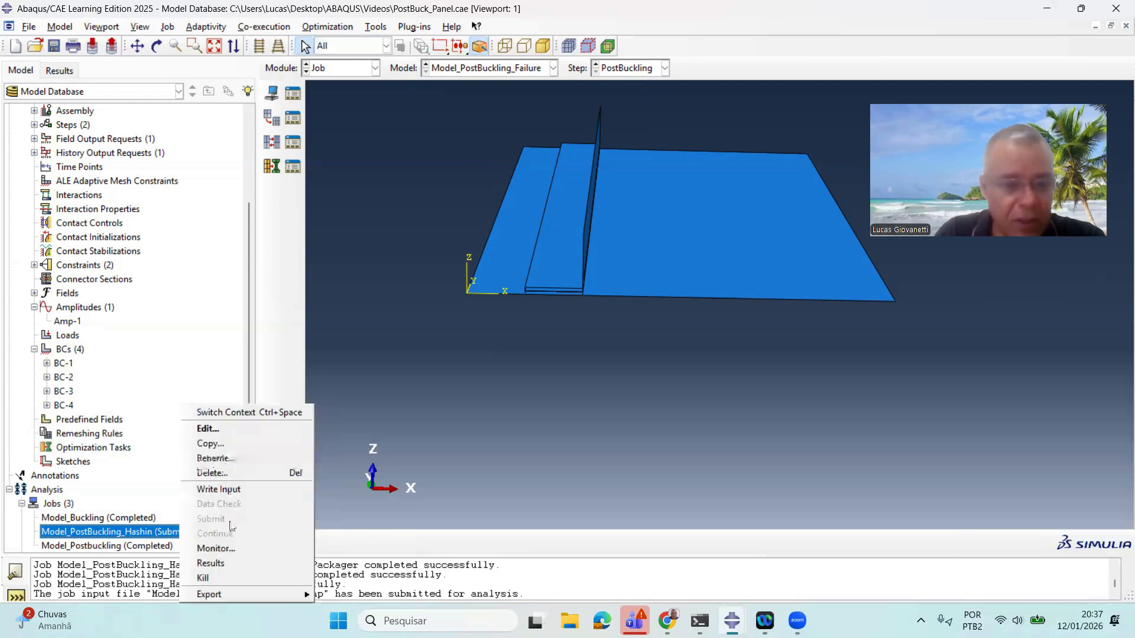
{"action": "left_click", "coordinate": [237, 548]}
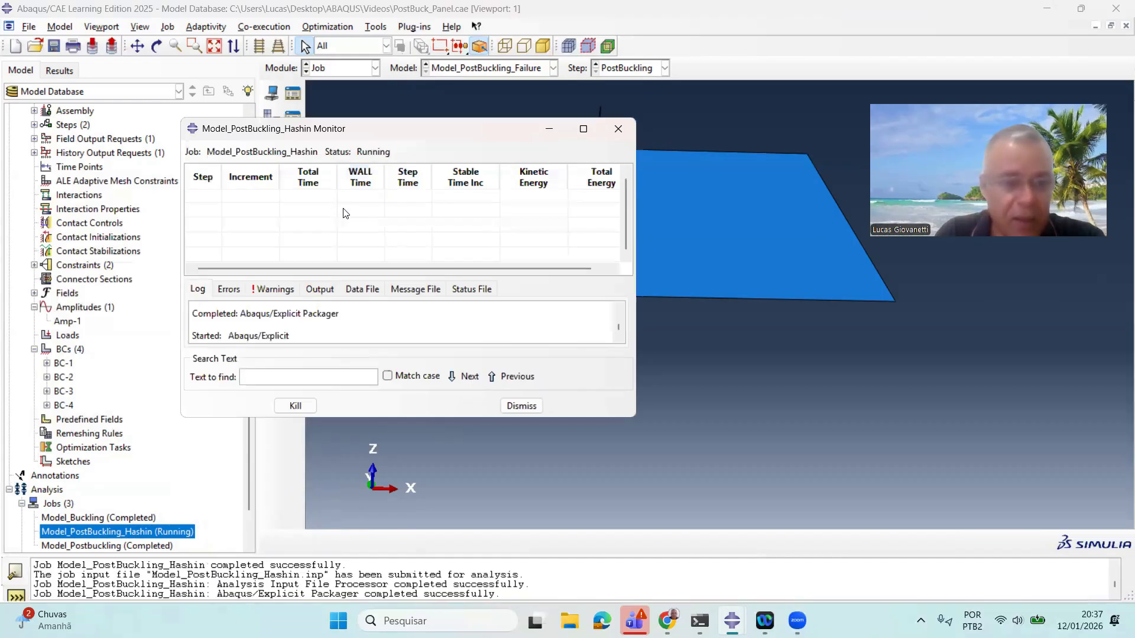
{"action": "left_click", "coordinate": [262, 290]}
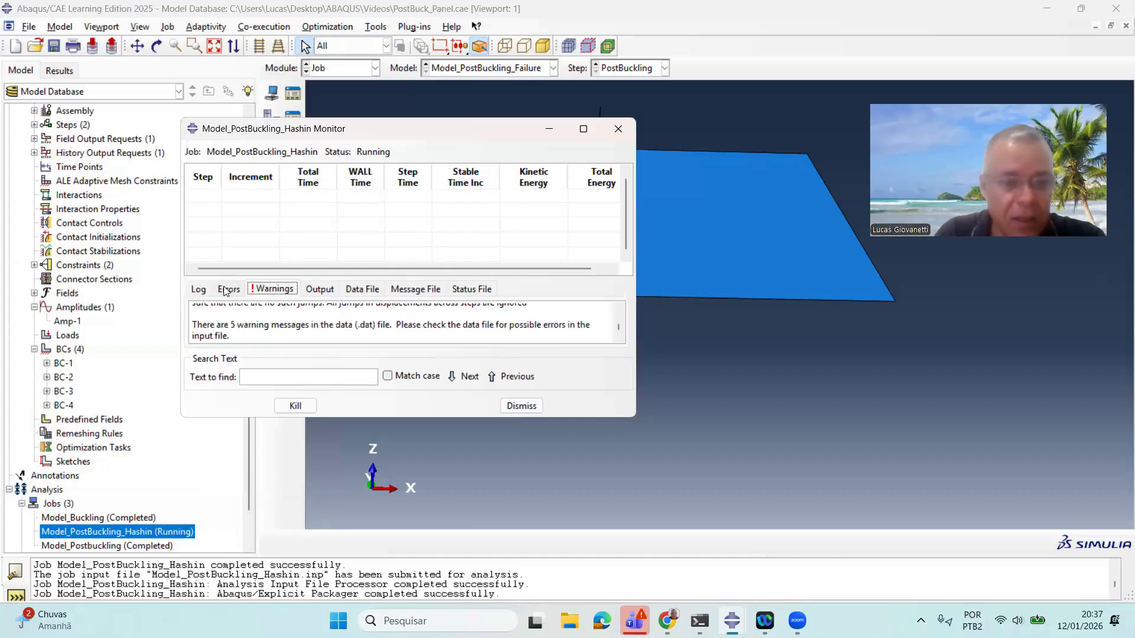
{"action": "left_click", "coordinate": [232, 290]}
{"action": "left_click", "coordinate": [277, 290]}
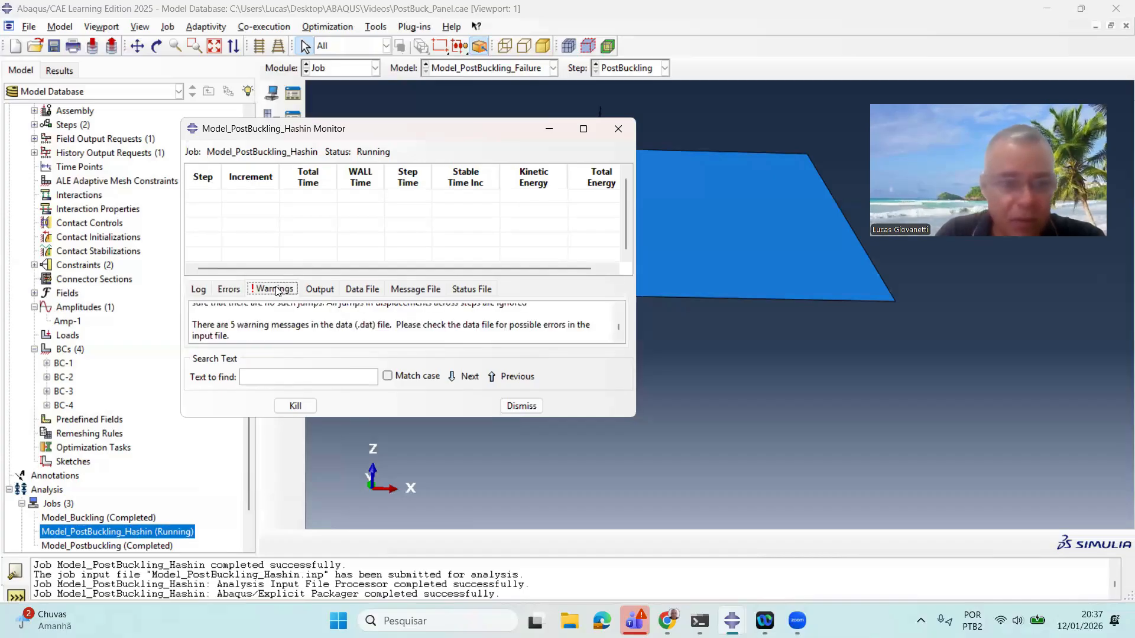
{"action": "scroll", "coordinate": [252, 318], "scroll_direction": "up", "scroll_amount": 5}
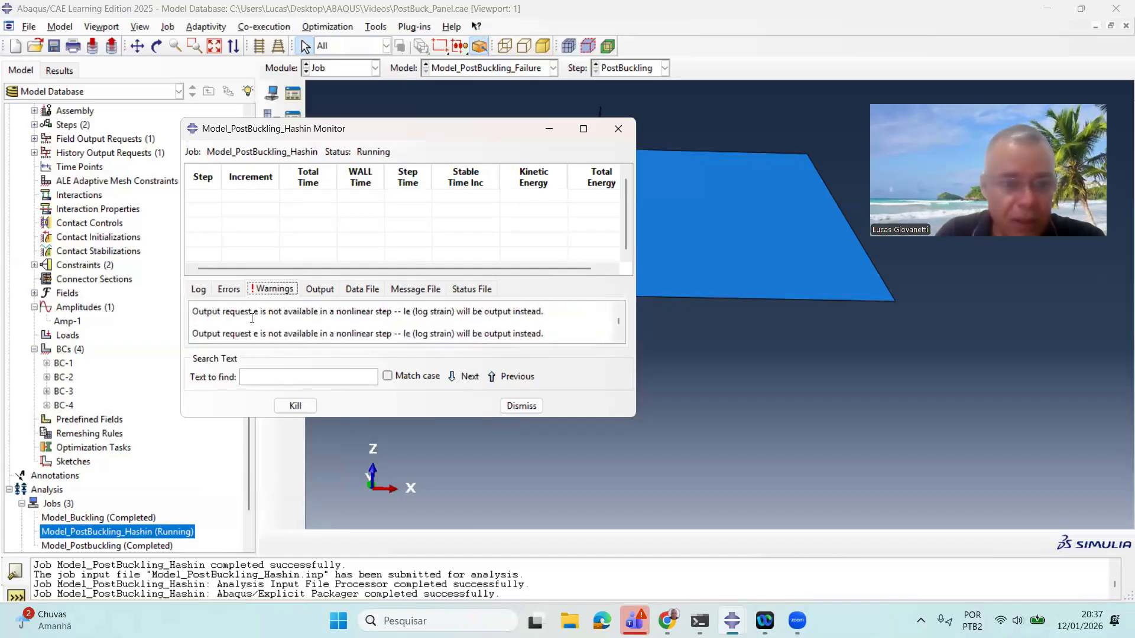
{"action": "left_click", "coordinate": [230, 289]}
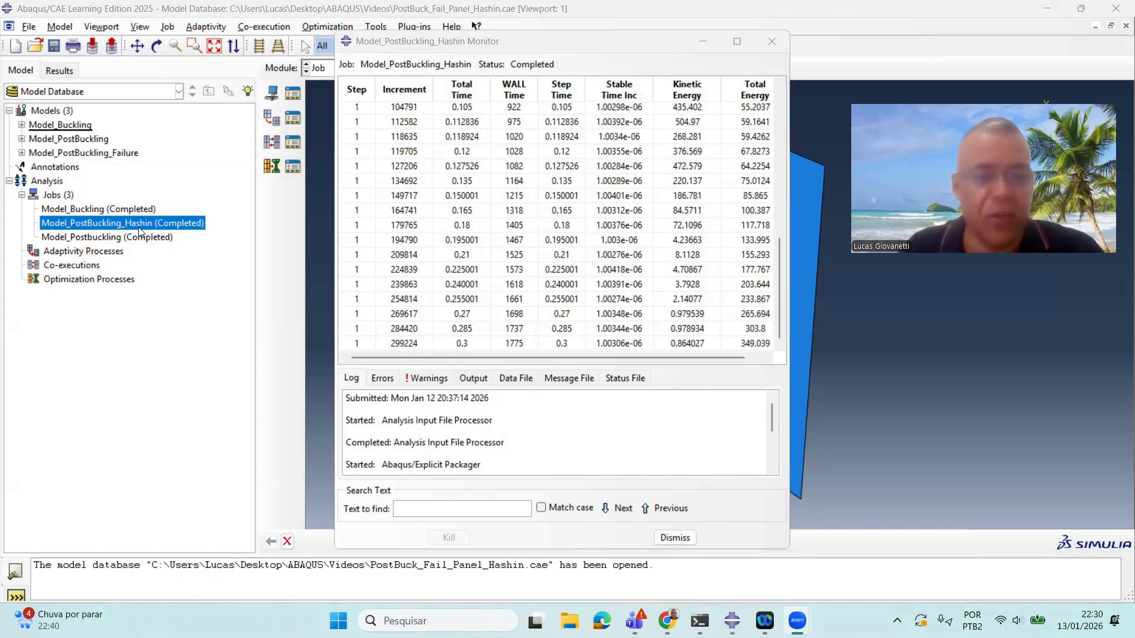
Review the increment times and energies in the Model_PostBuckling_Hashin monitor and minimize it.
{"action": "scroll", "coordinate": [571, 247], "scroll_direction": "up", "scroll_amount": 4}
{"action": "scroll", "coordinate": [572, 248], "scroll_direction": "down", "scroll_amount": 2}
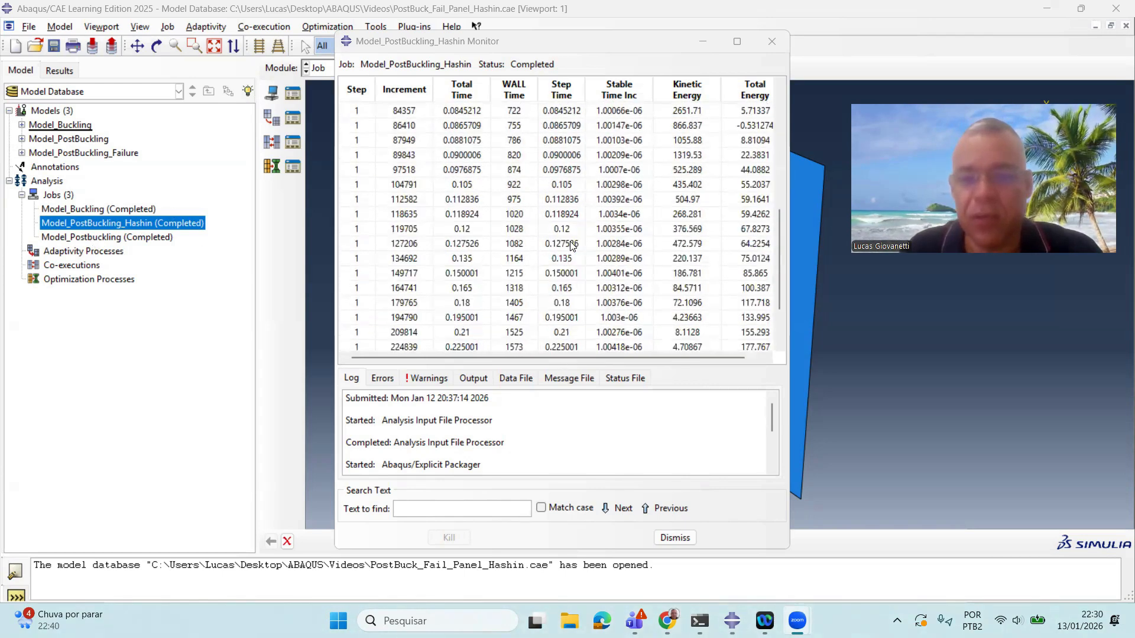
{"action": "scroll", "coordinate": [532, 283], "scroll_direction": "down", "scroll_amount": 2}
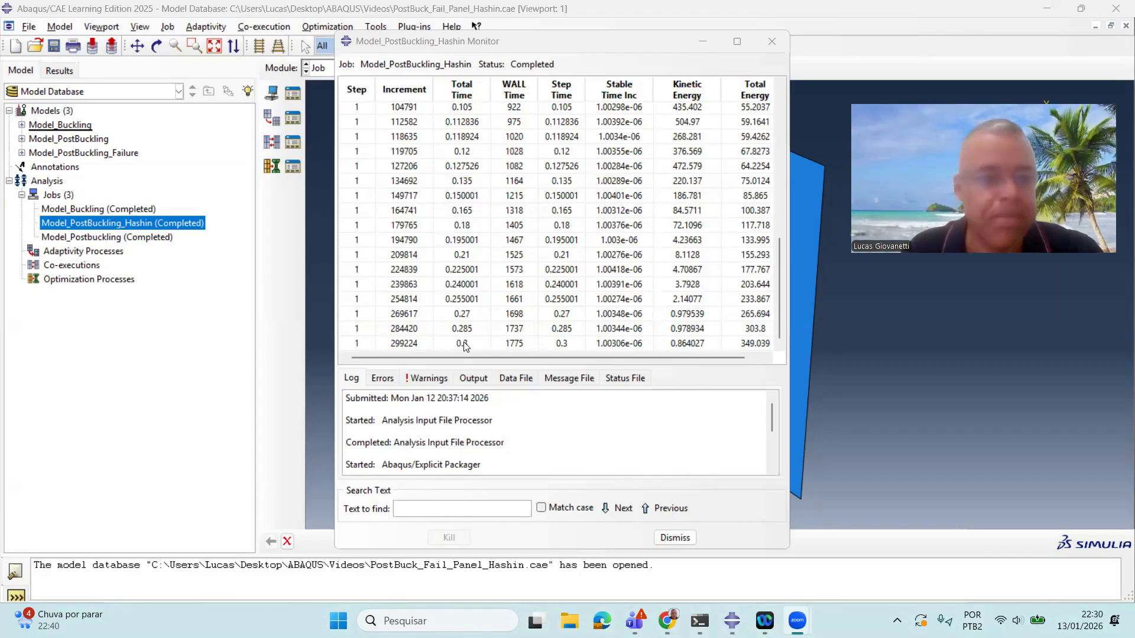
{"action": "mouse_move", "coordinate": [128, 232]}
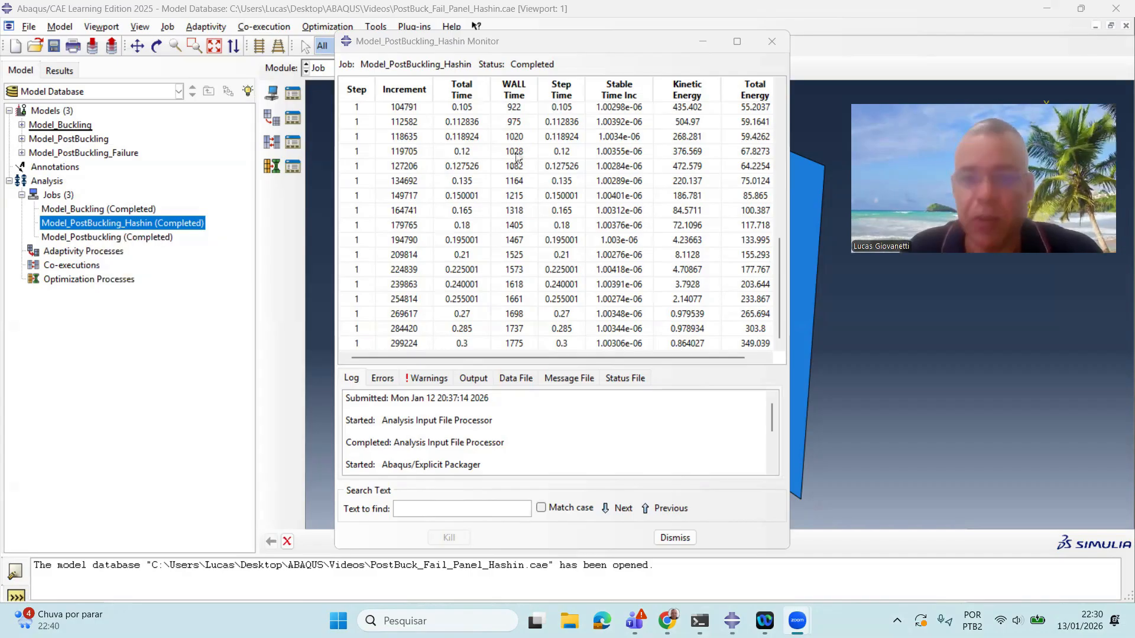
{"action": "left_click", "coordinate": [701, 40]}
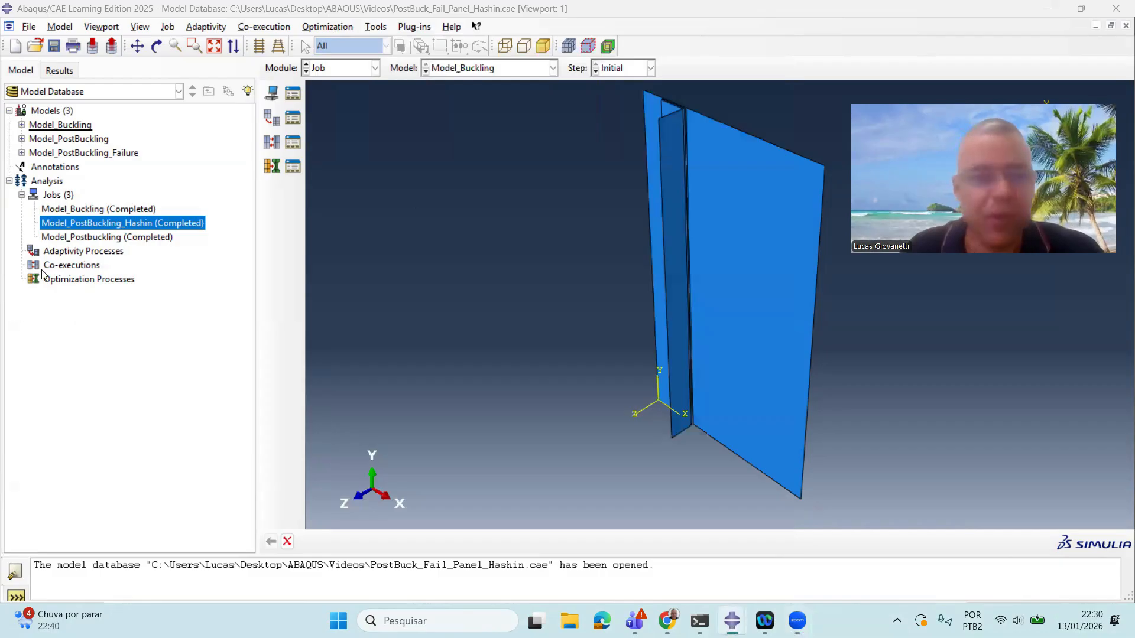
Open the results of job Model_PostBuckling_Hashin in the Visualization module.
{"action": "right_click", "coordinate": [194, 226]}
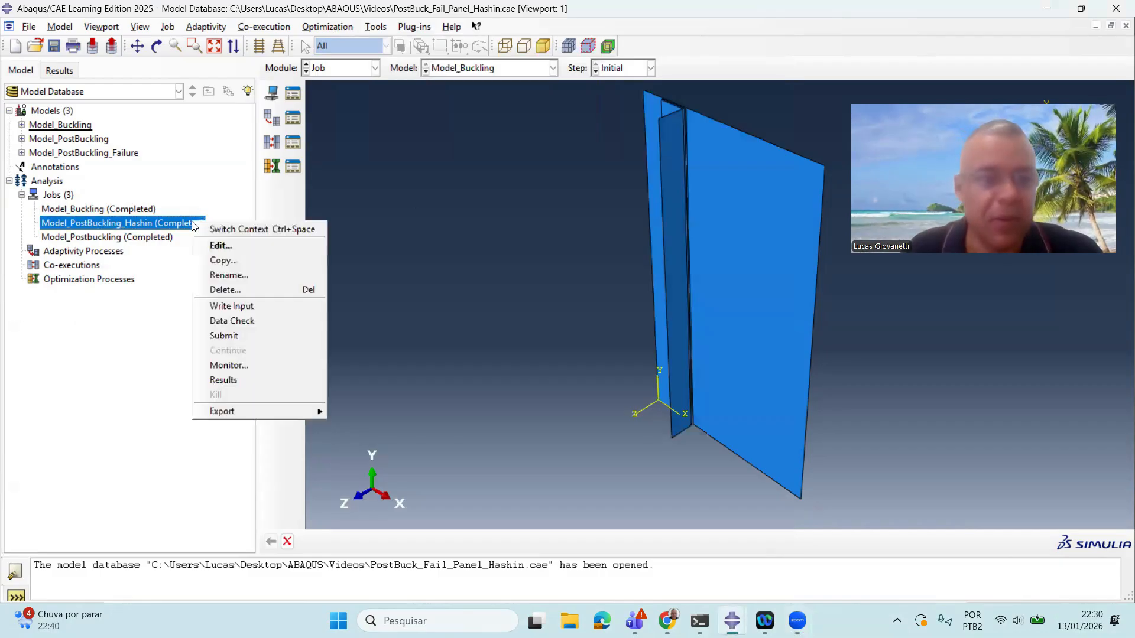
{"action": "left_click", "coordinate": [253, 379]}
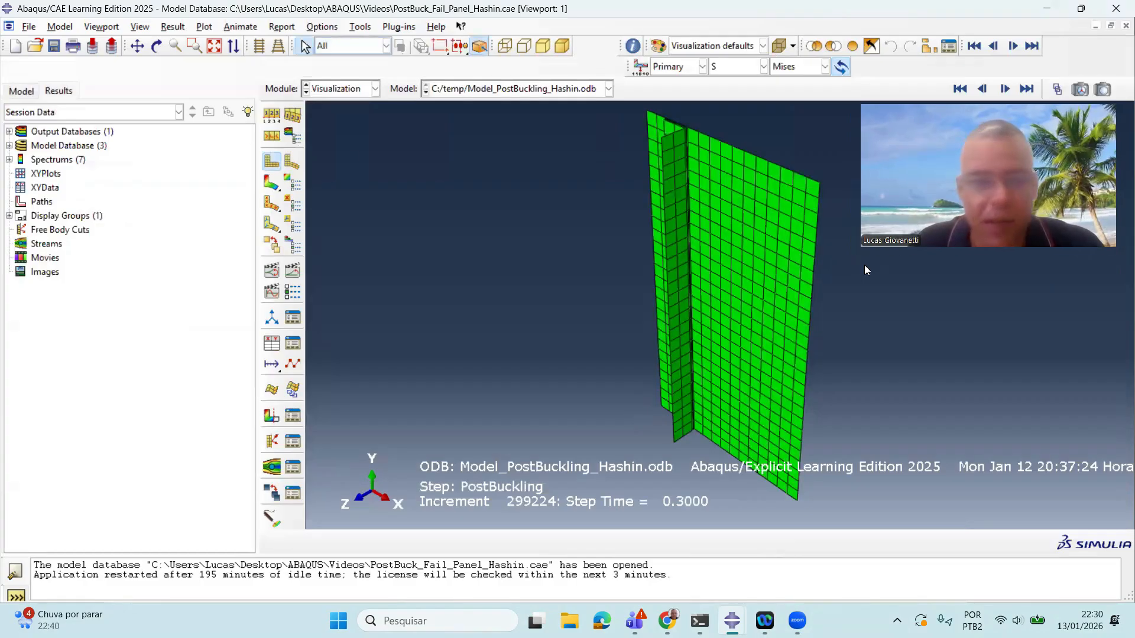
Set the visible edges to No edges and plot the Mises stress contours on the deformed panel.
{"action": "left_click", "coordinate": [273, 118]}
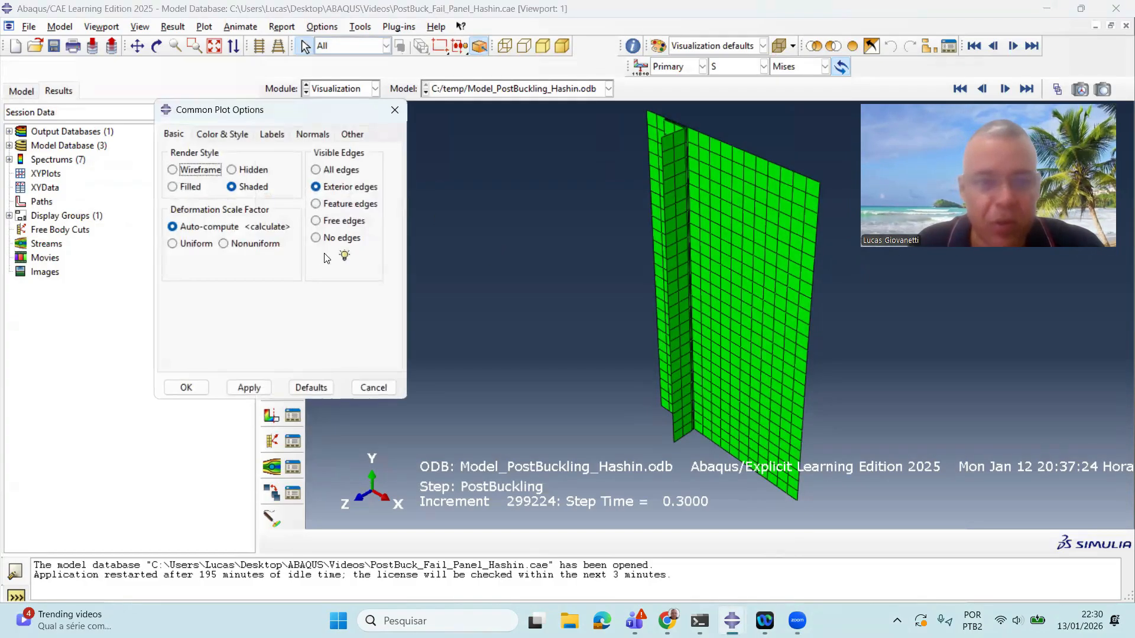
{"action": "left_click", "coordinate": [335, 238]}
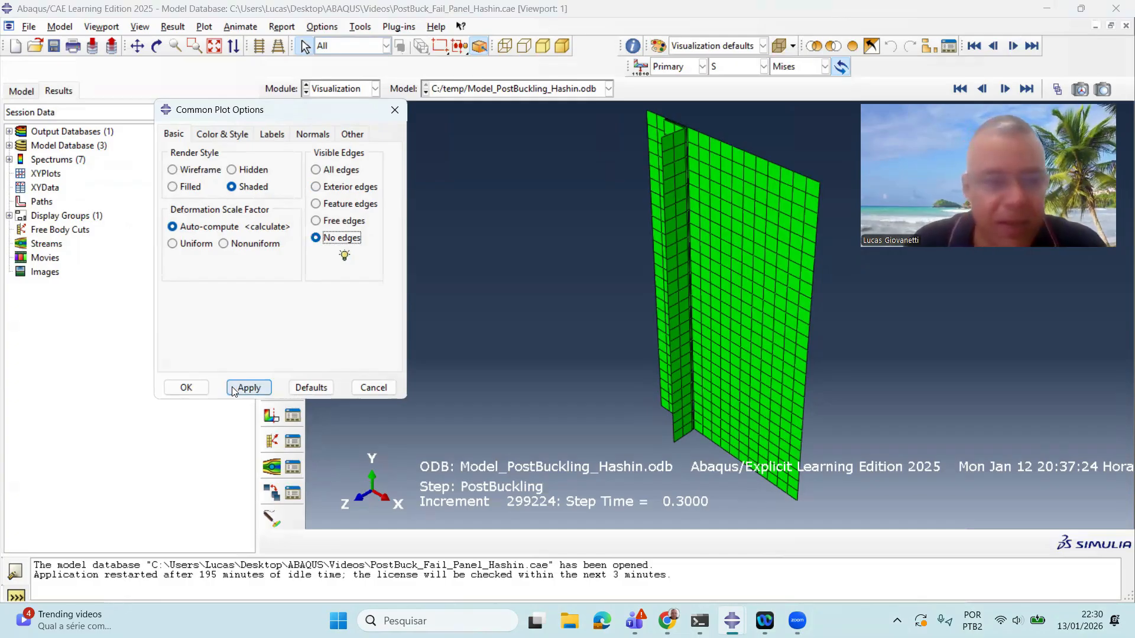
{"action": "left_click", "coordinate": [187, 388]}
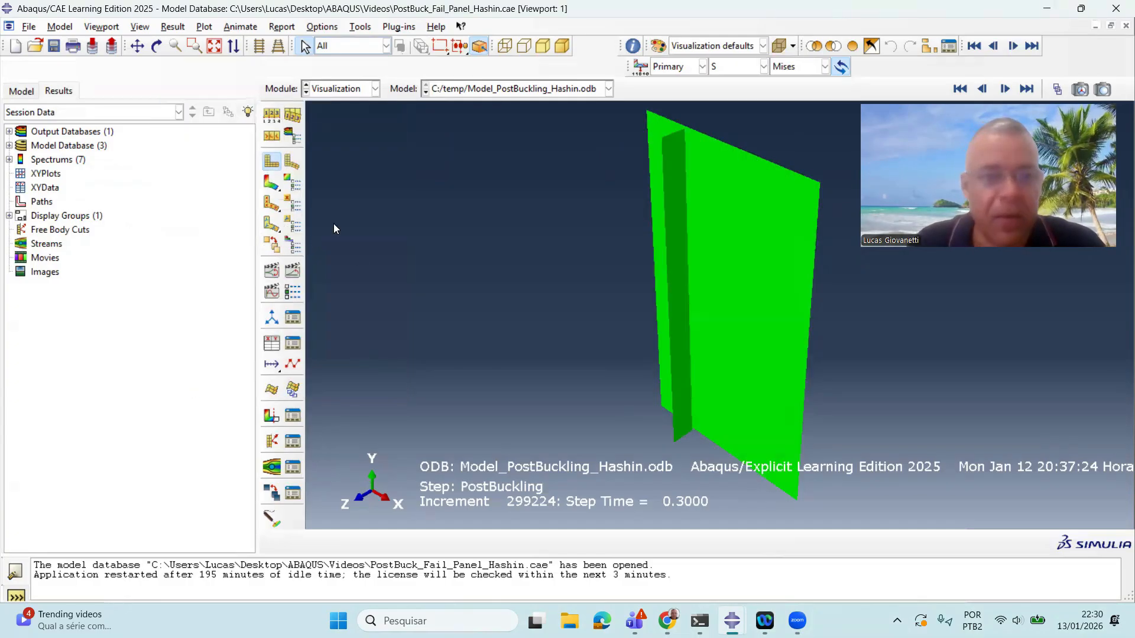
{"action": "left_click", "coordinate": [272, 178]}
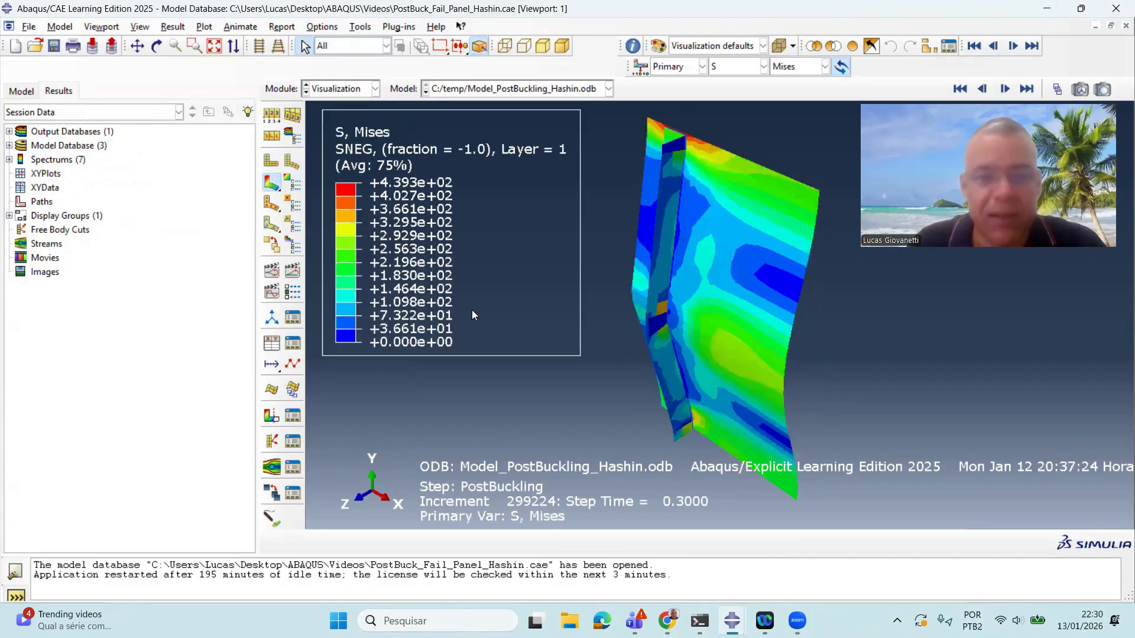
Examine the Mises stress distribution over the deformed skin and stiffener.
{"action": "scroll", "coordinate": [910, 356], "scroll_direction": "up", "scroll_amount": 1}
{"action": "scroll", "coordinate": [782, 396], "scroll_direction": "down", "scroll_amount": 2}
{"action": "scroll", "coordinate": [782, 396], "scroll_direction": "up", "scroll_amount": 2}
{"action": "scroll", "coordinate": [782, 396], "scroll_direction": "down", "scroll_amount": 1}
{"action": "scroll", "coordinate": [782, 396], "scroll_direction": "up", "scroll_amount": 2}
{"action": "scroll", "coordinate": [782, 396], "scroll_direction": "up", "scroll_amount": 1}
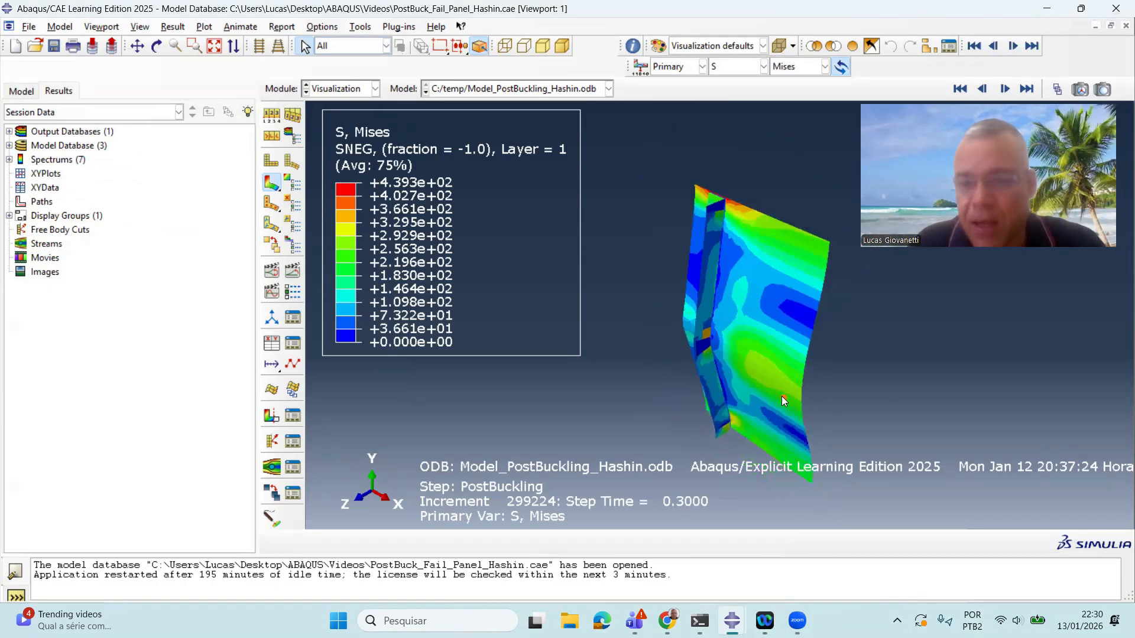
{"action": "scroll", "coordinate": [812, 507], "scroll_direction": "down", "scroll_amount": 2}
{"action": "scroll", "coordinate": [812, 507], "scroll_direction": "up", "scroll_amount": 1}
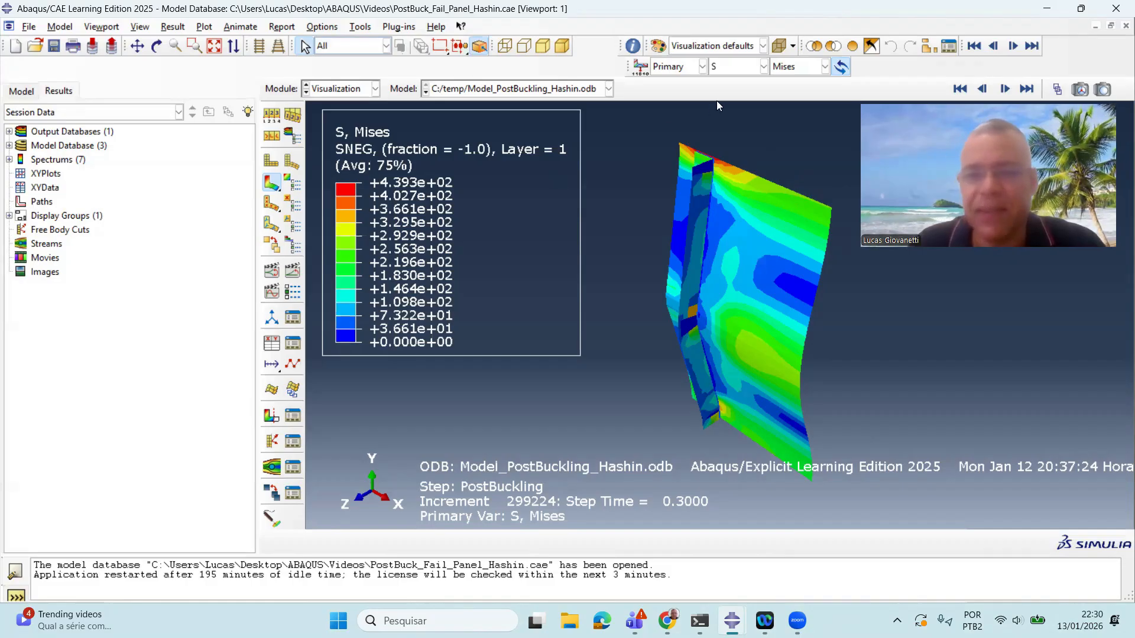
Plot the displacement magnitude (U) contours and inspect the deformed panel and stiffener.
{"action": "left_click", "coordinate": [747, 69]}
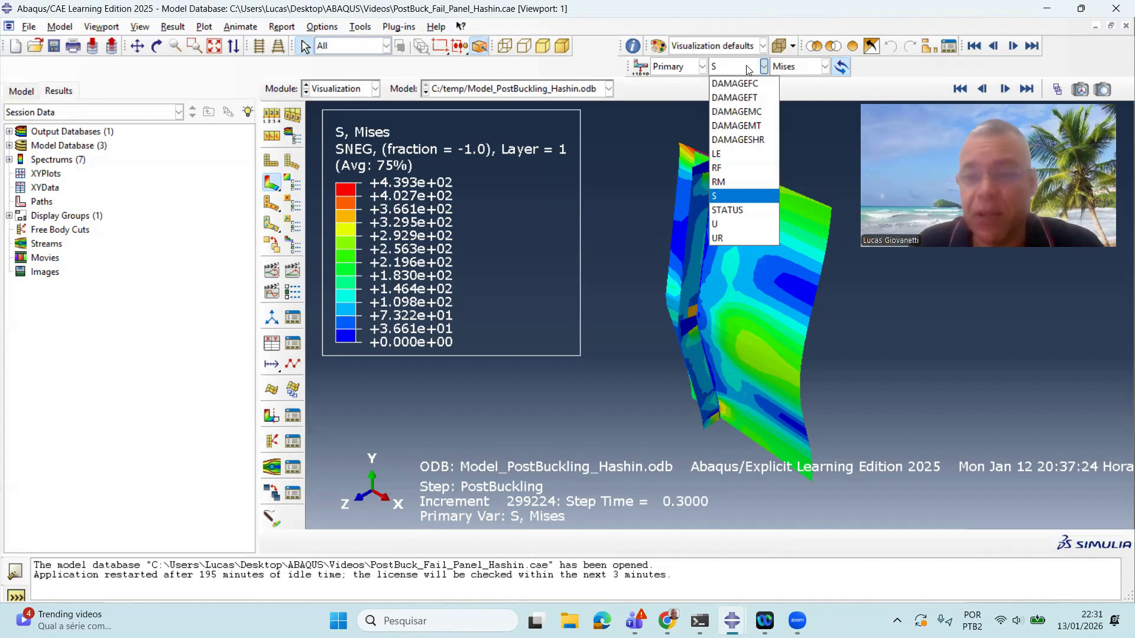
{"action": "left_click", "coordinate": [753, 223]}
{"action": "scroll", "coordinate": [741, 259], "scroll_direction": "down", "scroll_amount": 1}
{"action": "scroll", "coordinate": [741, 259], "scroll_direction": "up", "scroll_amount": 2}
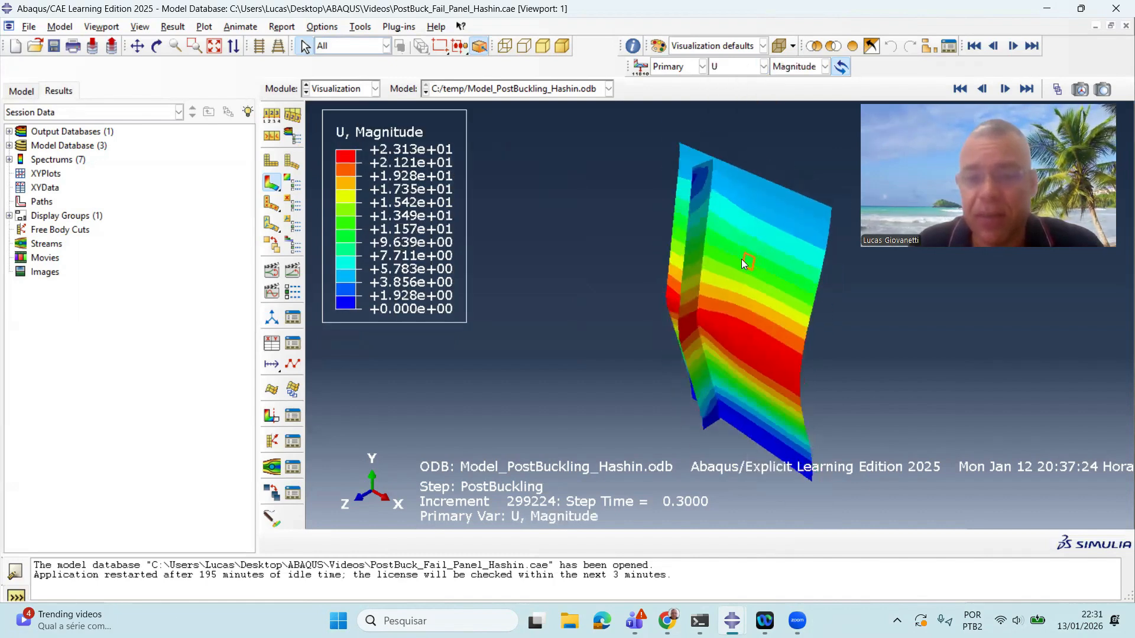
{"action": "mouse_move", "coordinate": [713, 306]}
{"action": "left_mouse_down", "text": "ctrl+alt"}
{"action": "mouse_move", "coordinate": [624, 253]}
{"action": "mouse_move", "coordinate": [579, 252]}
{"action": "mouse_move", "coordinate": [701, 296]}
{"action": "left_mouse_up", "text": "ctrl+alt"}
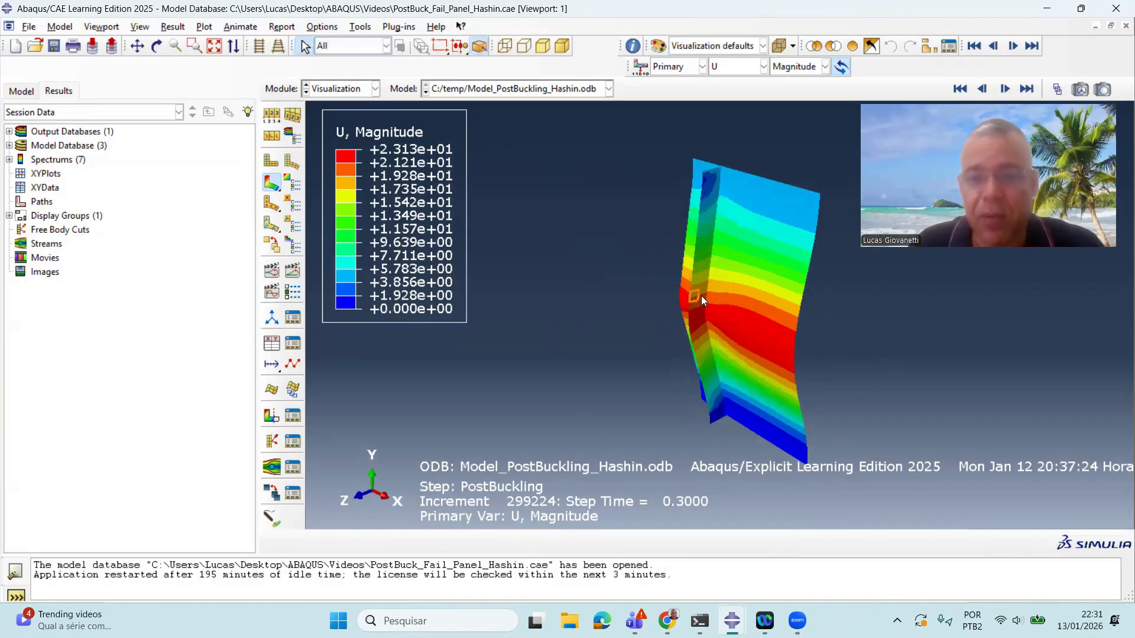
{"action": "left_click_drag", "start_coordinate": [836, 360], "coordinate": [846, 353], "text": "ctrl+alt"}
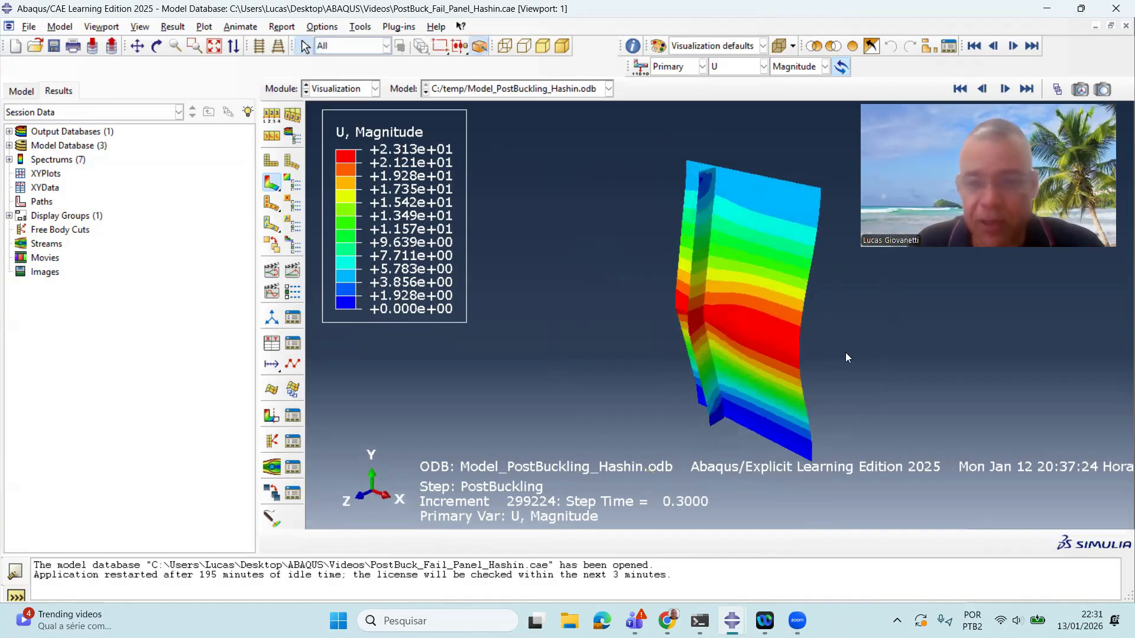
Plot the fiber compression damage (DAMAGEFC) contours and inspect the damaged areas of the skin and stiffener.
{"action": "left_click", "coordinate": [726, 71]}
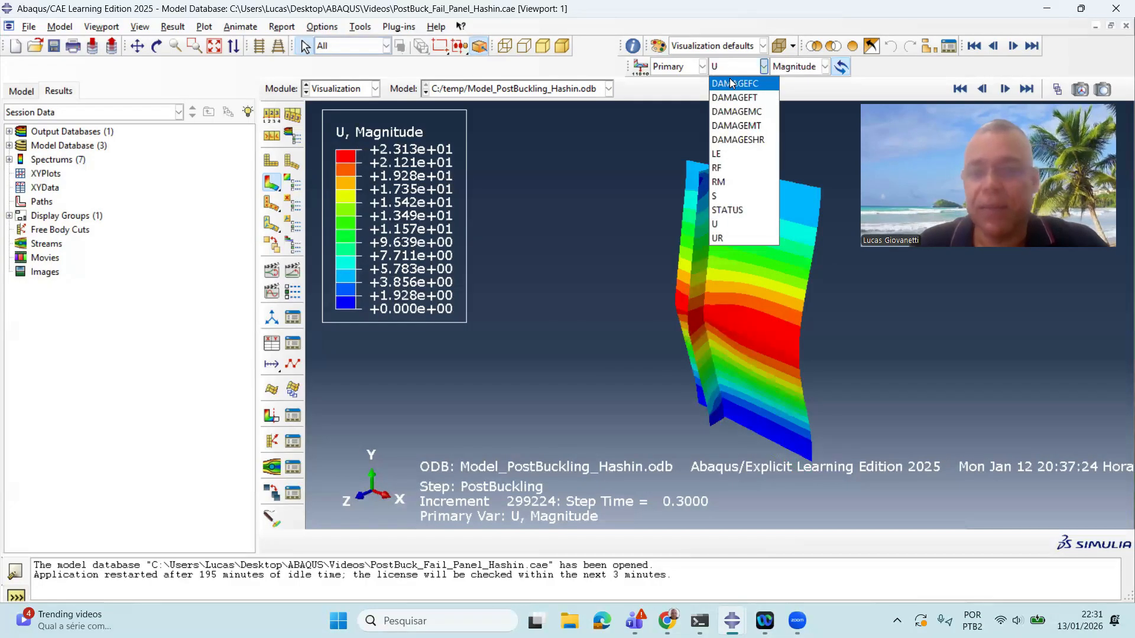
{"action": "left_click", "coordinate": [732, 84]}
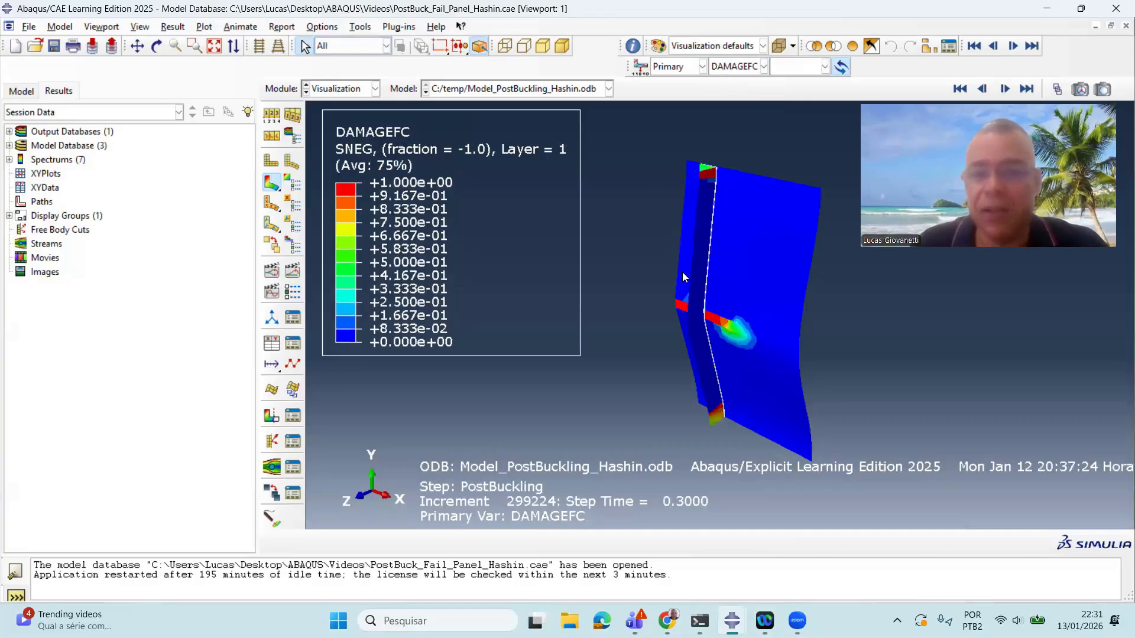
{"action": "left_click_drag", "start_coordinate": [727, 300], "coordinate": [714, 269]}
{"action": "scroll", "coordinate": [715, 270], "scroll_direction": "up", "scroll_amount": 3}
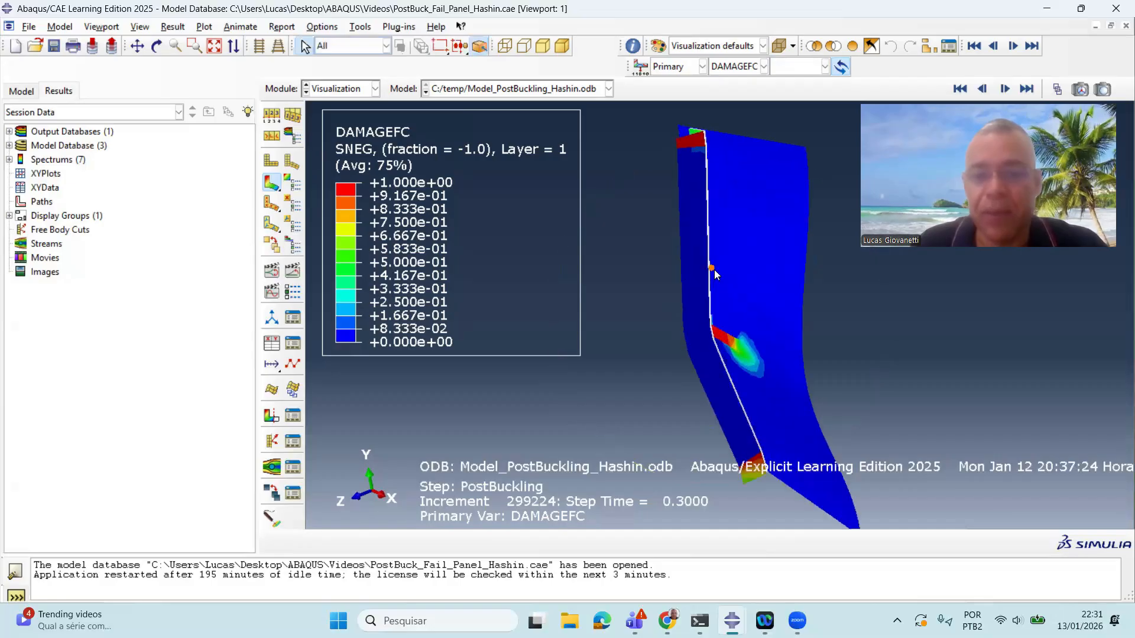
{"action": "scroll", "coordinate": [714, 269], "scroll_direction": "down", "scroll_amount": 2}
{"action": "left_click_drag", "start_coordinate": [714, 269], "coordinate": [695, 203]}
{"action": "key", "text": "Escape"}
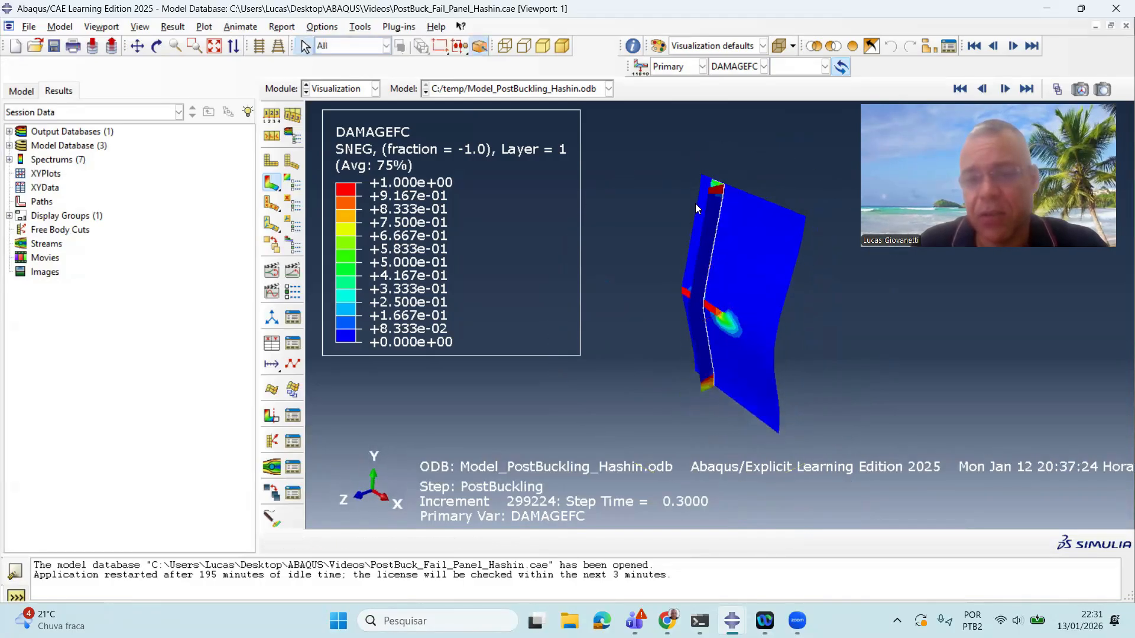
{"action": "left_click_drag", "start_coordinate": [677, 260], "coordinate": [716, 308], "text": "ctrl+alt"}
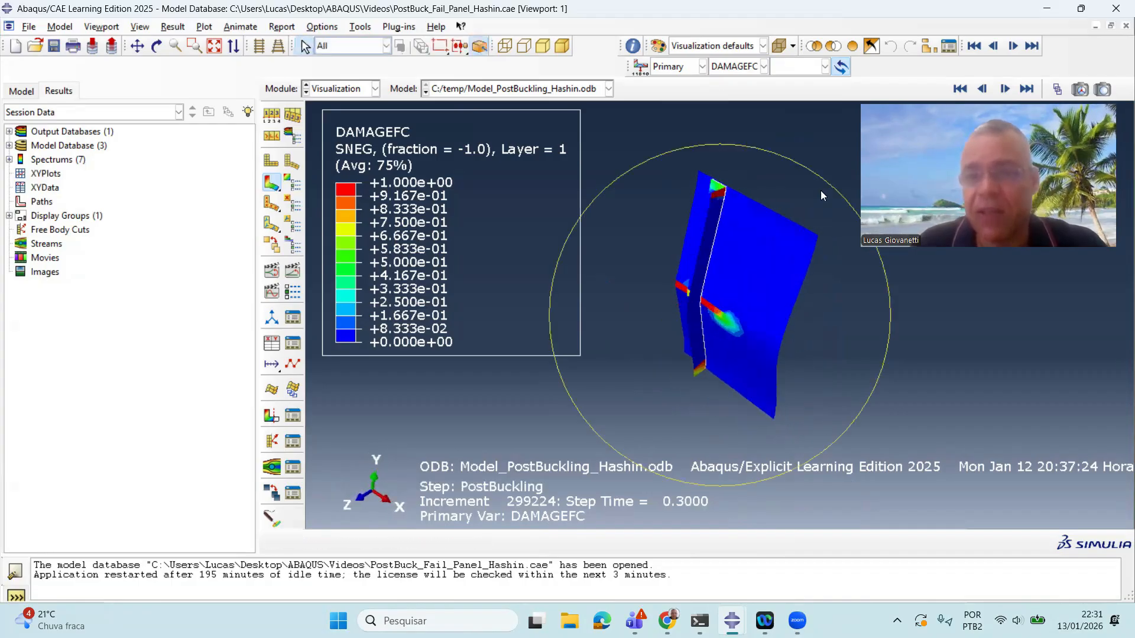
{"action": "left_click_drag", "start_coordinate": [768, 242], "coordinate": [738, 243], "text": "ctrl+alt"}
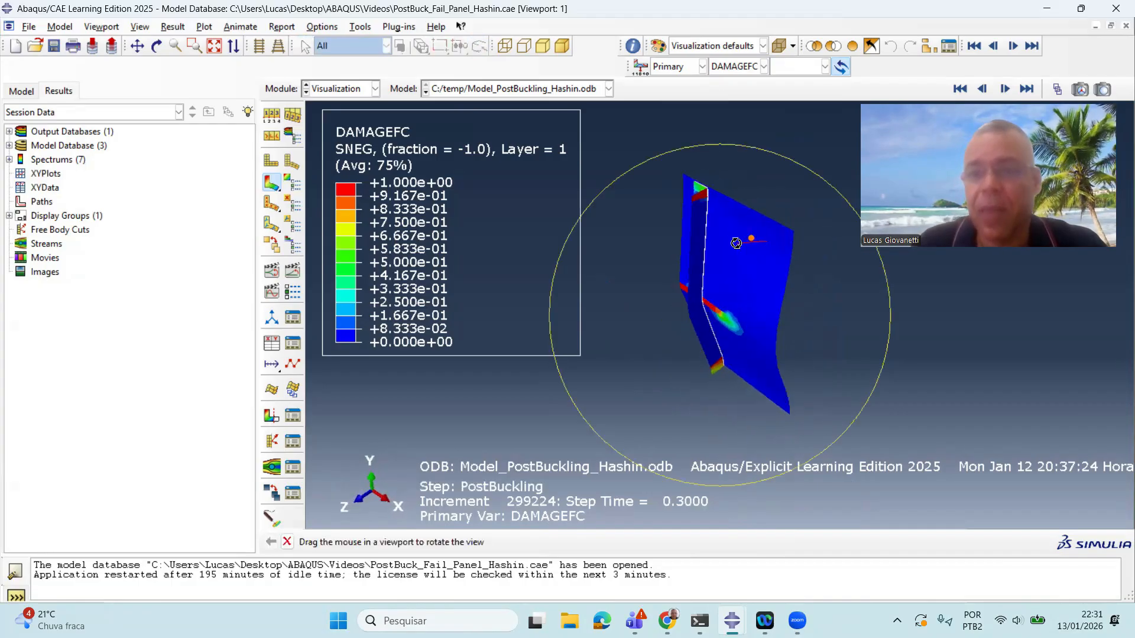
Remove the element set INTERFACE.SET-1 from the displayed panel using a display group.
{"action": "left_click", "coordinate": [933, 47]}
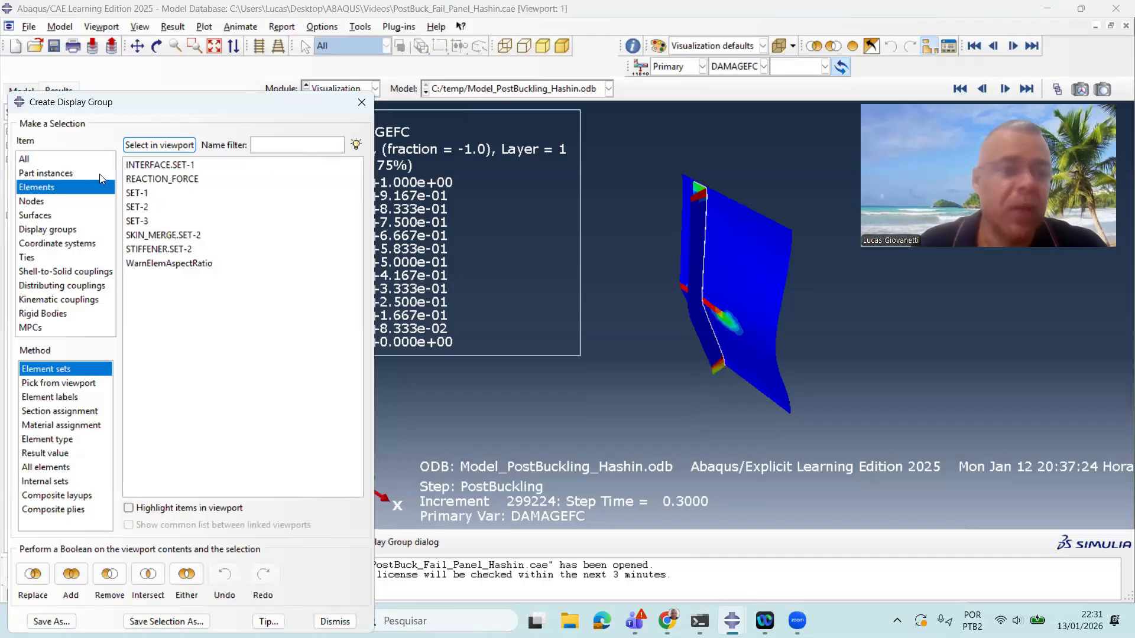
{"action": "left_click", "coordinate": [187, 165]}
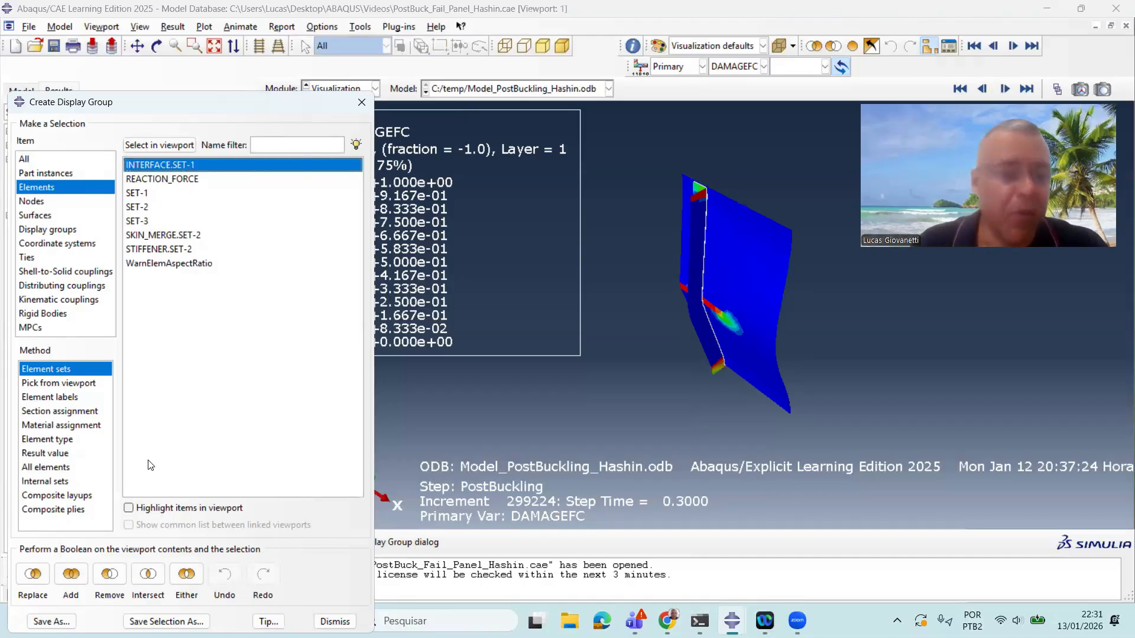
{"action": "left_click", "coordinate": [108, 576]}
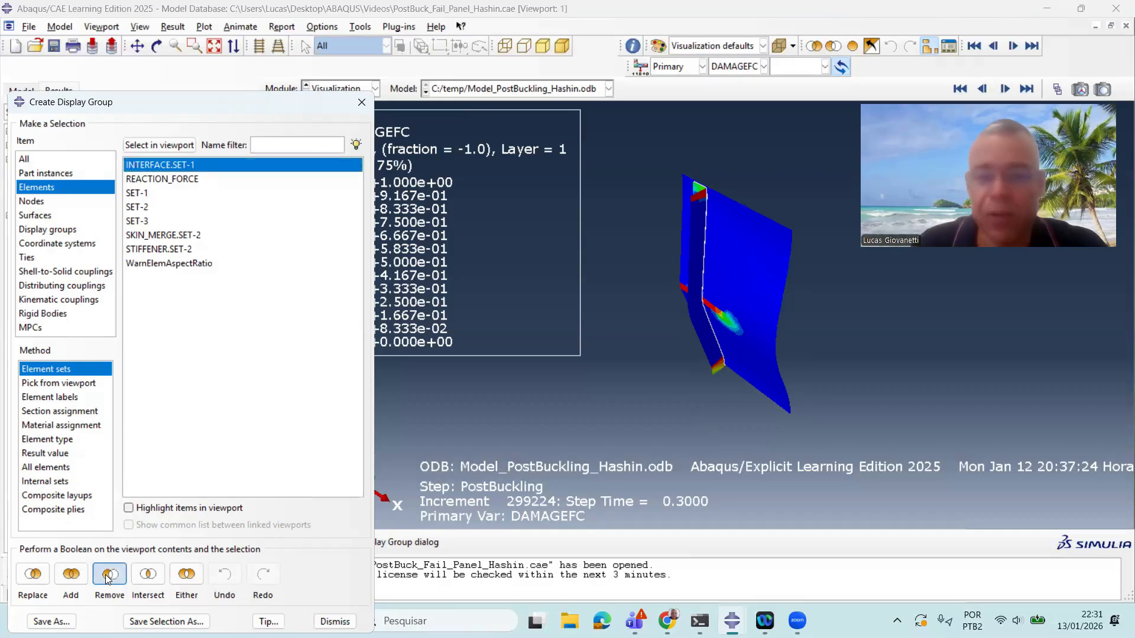
{"action": "left_click", "coordinate": [362, 102]}
Step through the DAMAGEFC result frames from the first to the last to follow how the fiber compression damage grows.
{"action": "left_click_drag", "start_coordinate": [755, 317], "coordinate": [757, 278], "text": "ctrl+alt"}
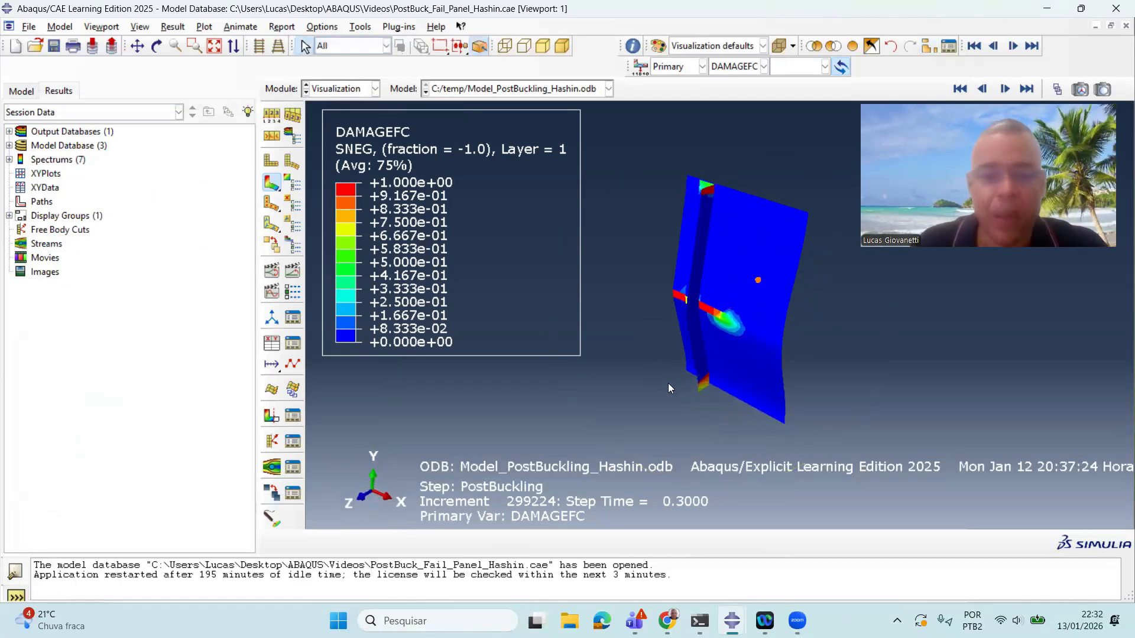
{"action": "left_click_drag", "start_coordinate": [654, 278], "coordinate": [776, 235], "text": "ctrl+alt"}
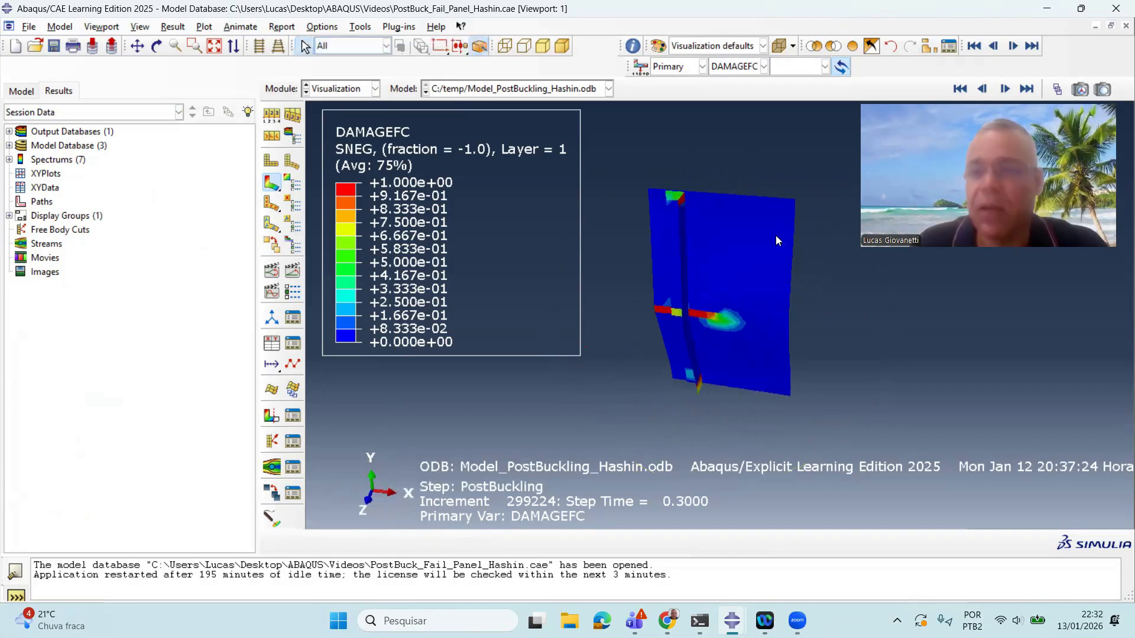
{"action": "left_click", "coordinate": [981, 90]}
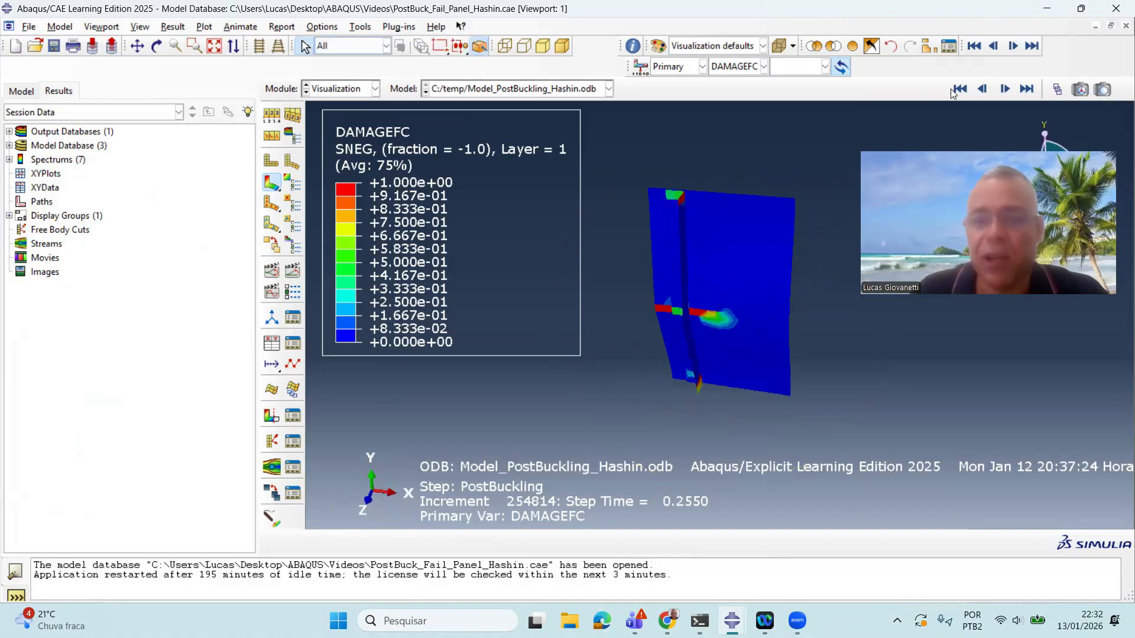
{"action": "left_click", "coordinate": [959, 89]}
{"action": "left_click", "coordinate": [1009, 89]}
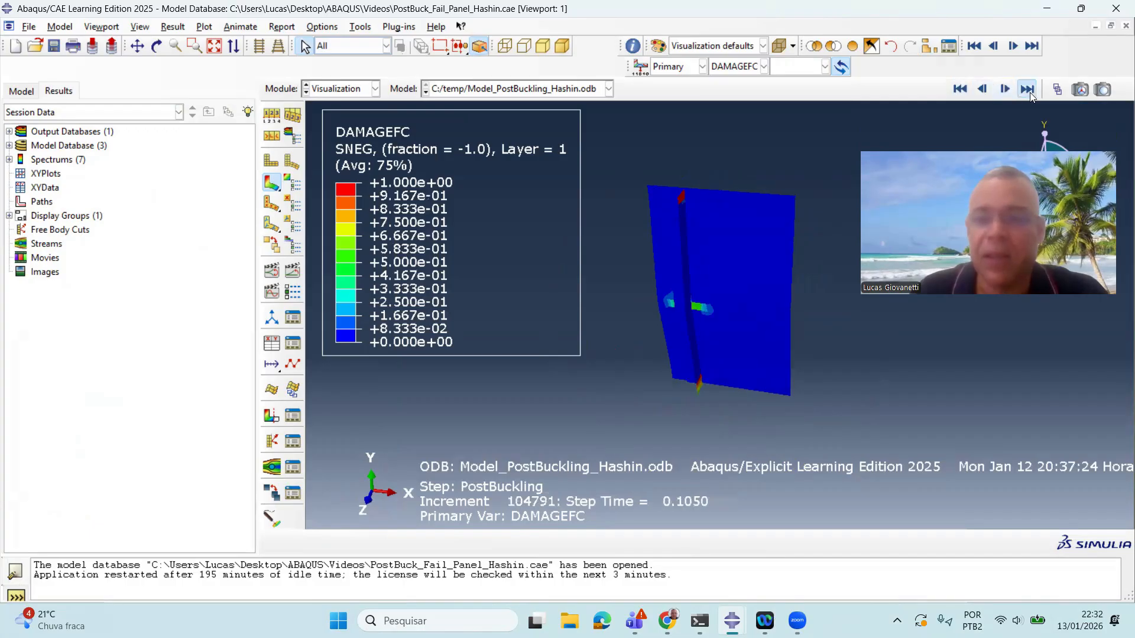
{"action": "left_click", "coordinate": [1027, 92]}
{"action": "left_click_drag", "start_coordinate": [720, 273], "coordinate": [689, 384]}
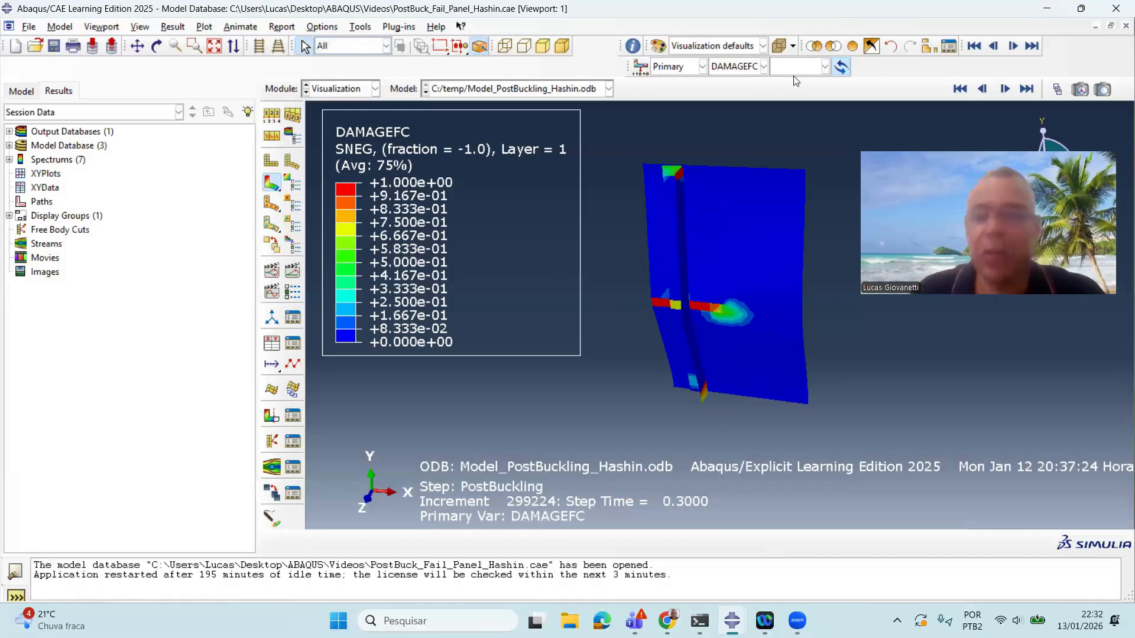
Plot the fiber tension damage (DAMAGEFT) contours and inspect the stiffener at mid-height from several angles.
{"action": "left_click", "coordinate": [758, 66]}
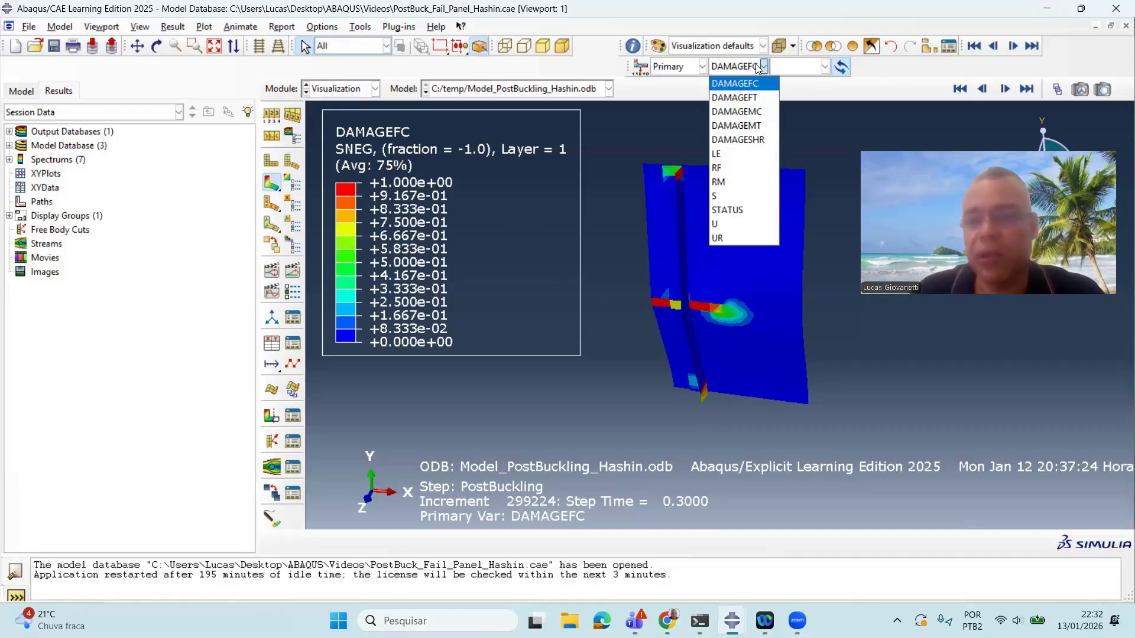
{"action": "left_click", "coordinate": [759, 98]}
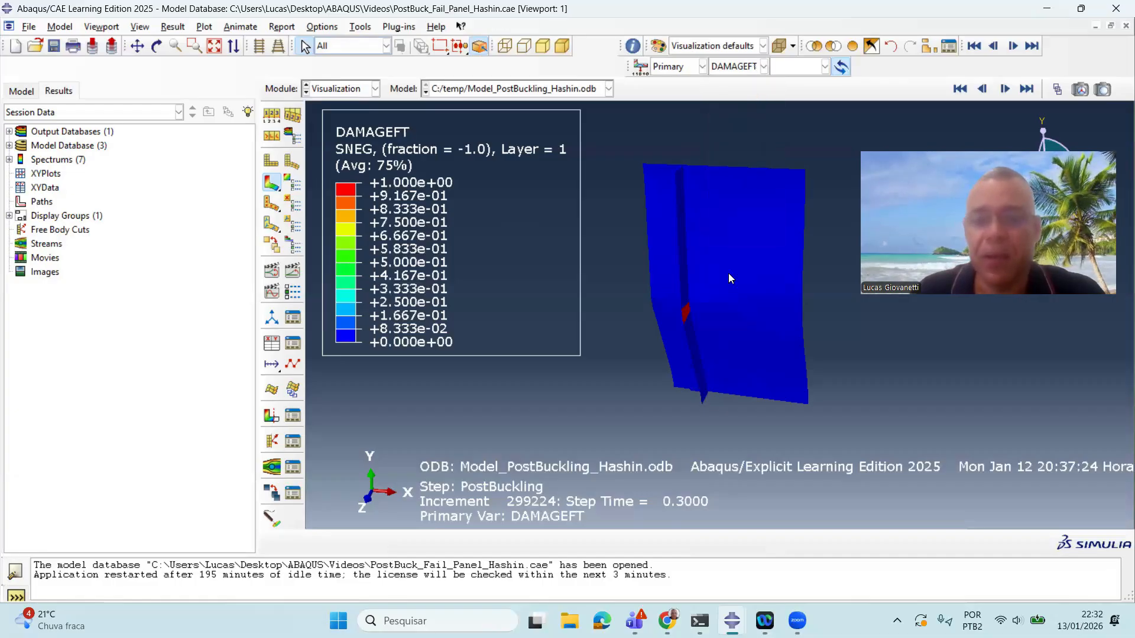
{"action": "left_click_drag", "start_coordinate": [758, 287], "coordinate": [746, 184], "text": "ctrl+alt"}
{"action": "left_click_drag", "start_coordinate": [717, 362], "coordinate": [669, 339], "text": "ctrl+alt"}
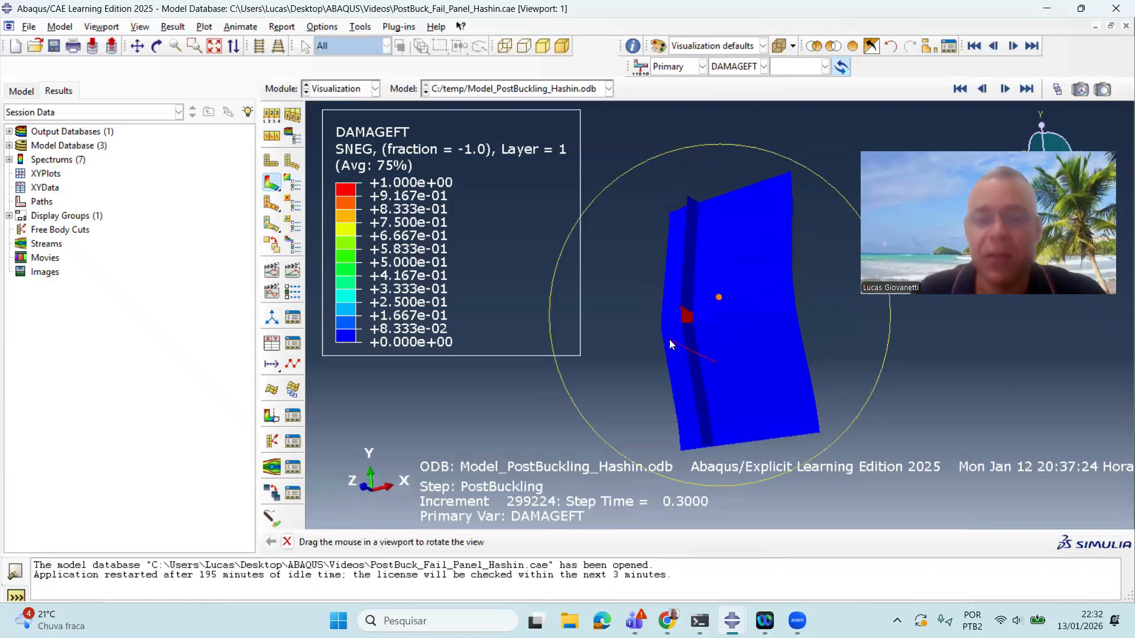
{"action": "scroll", "coordinate": [669, 339], "scroll_direction": "down", "scroll_amount": 5}
{"action": "scroll", "coordinate": [714, 316], "scroll_direction": "up", "scroll_amount": 5}
{"action": "left_click_drag", "start_coordinate": [714, 319], "coordinate": [695, 339], "text": "ctrl+alt"}
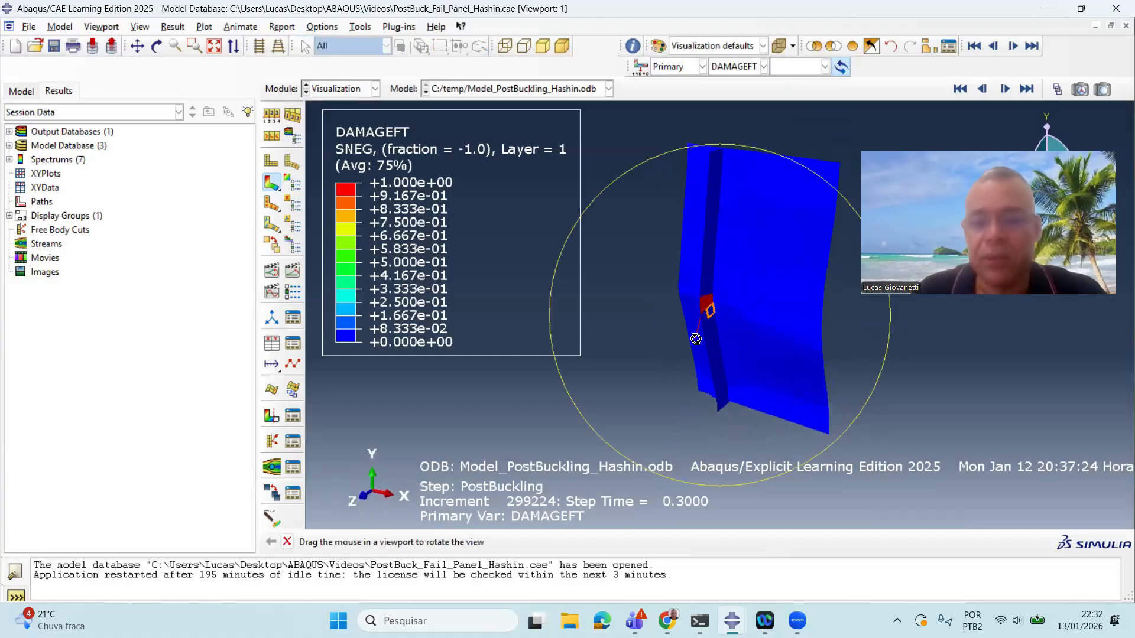
Plot the matrix compression damage (DAMAGEMC) contours and view the panel from the front.
{"action": "left_click", "coordinate": [765, 67]}
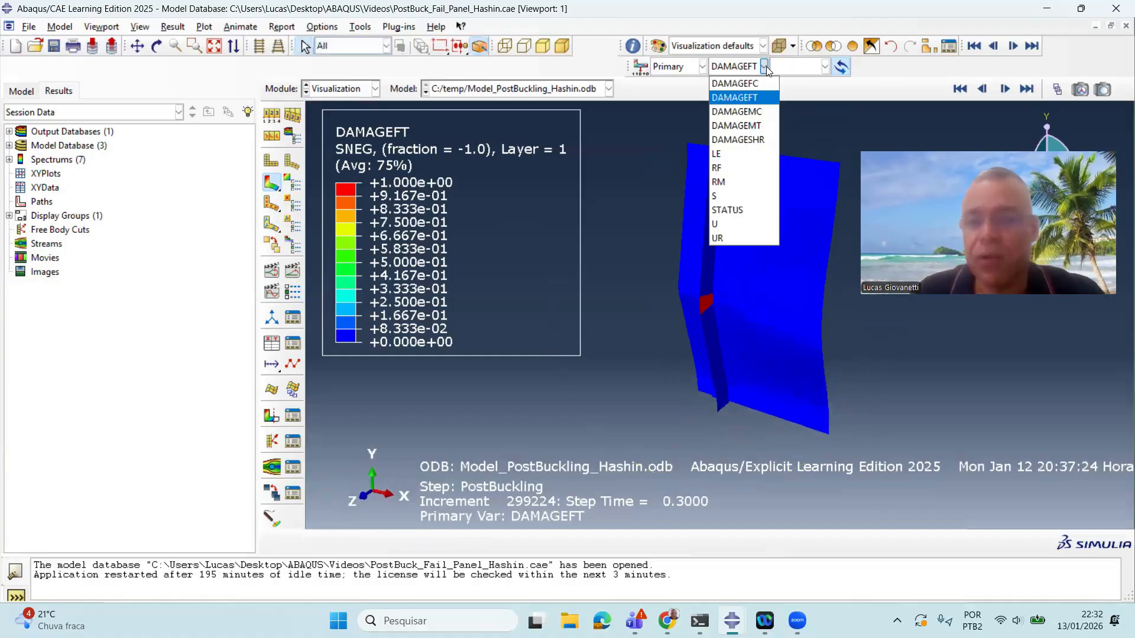
{"action": "left_click", "coordinate": [754, 111]}
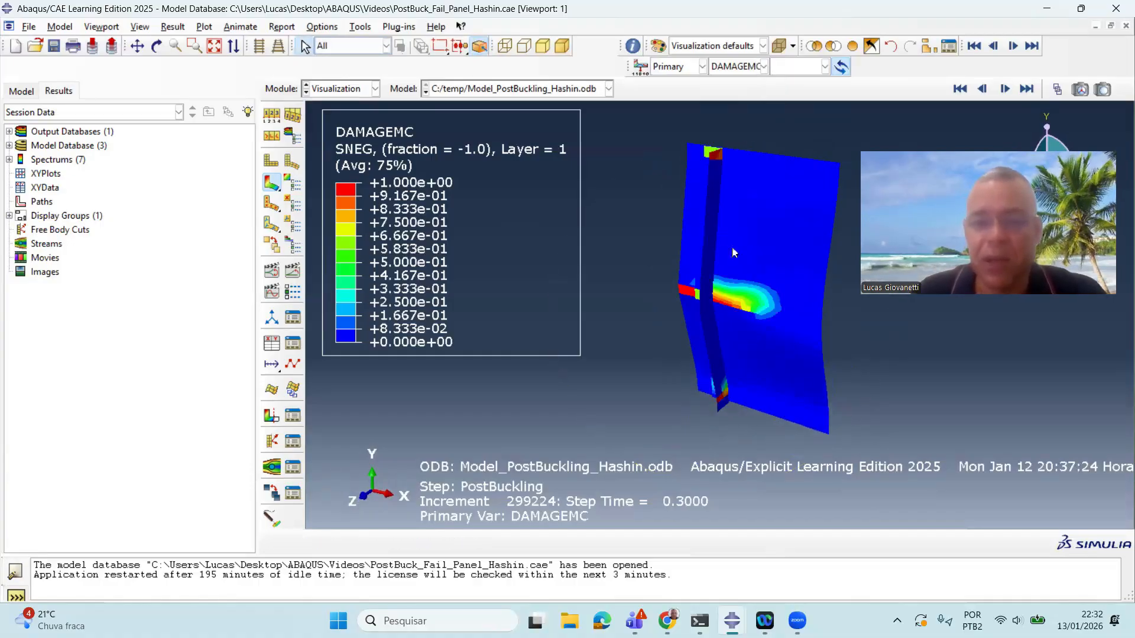
{"action": "left_click_drag", "start_coordinate": [733, 253], "coordinate": [713, 355], "text": "ctrl+alt"}
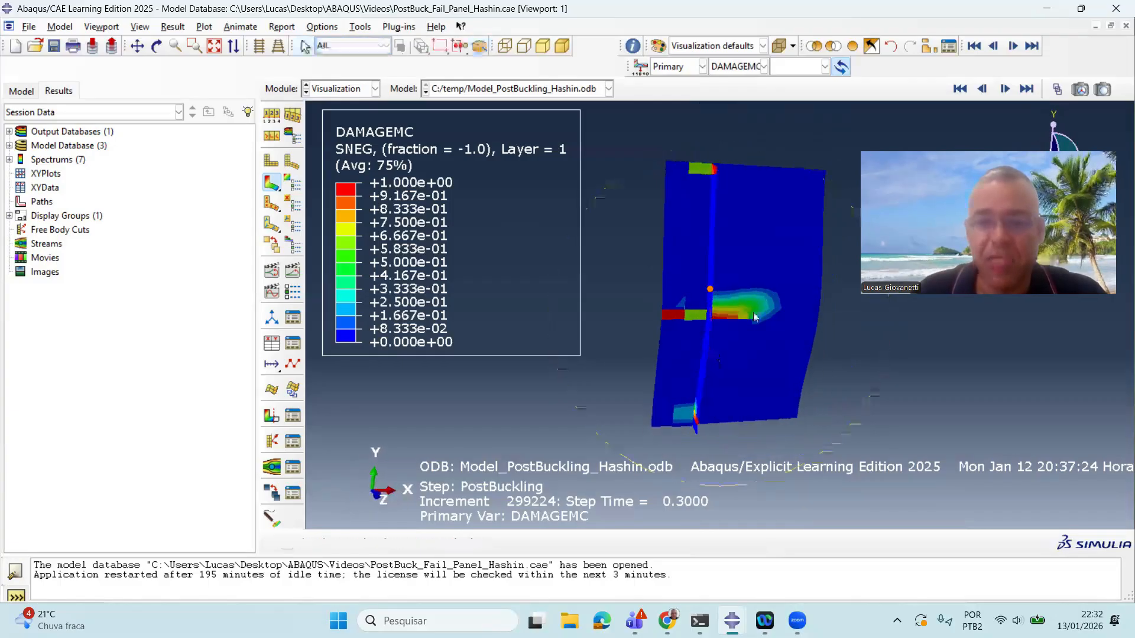
Step through the DAMAGEMC result frames from the first to the last to follow how the matrix compression damage spreads.
{"action": "left_click", "coordinate": [959, 88]}
{"action": "left_click", "coordinate": [1005, 89]}
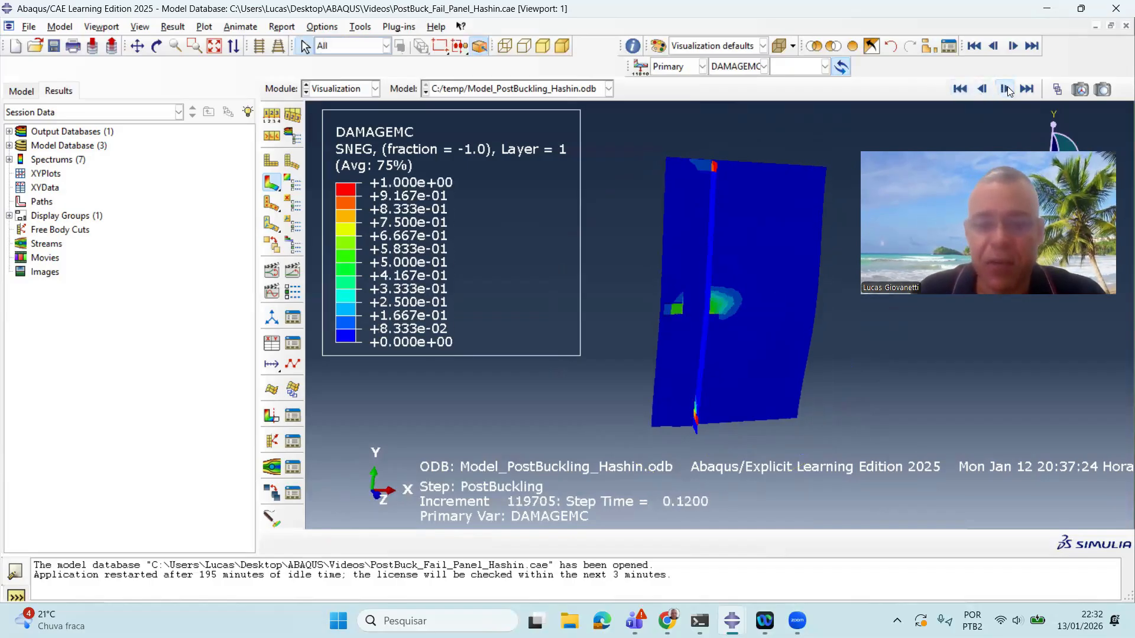
{"action": "left_click", "coordinate": [1005, 89]}
{"action": "left_click_drag", "start_coordinate": [762, 237], "coordinate": [833, 286]}
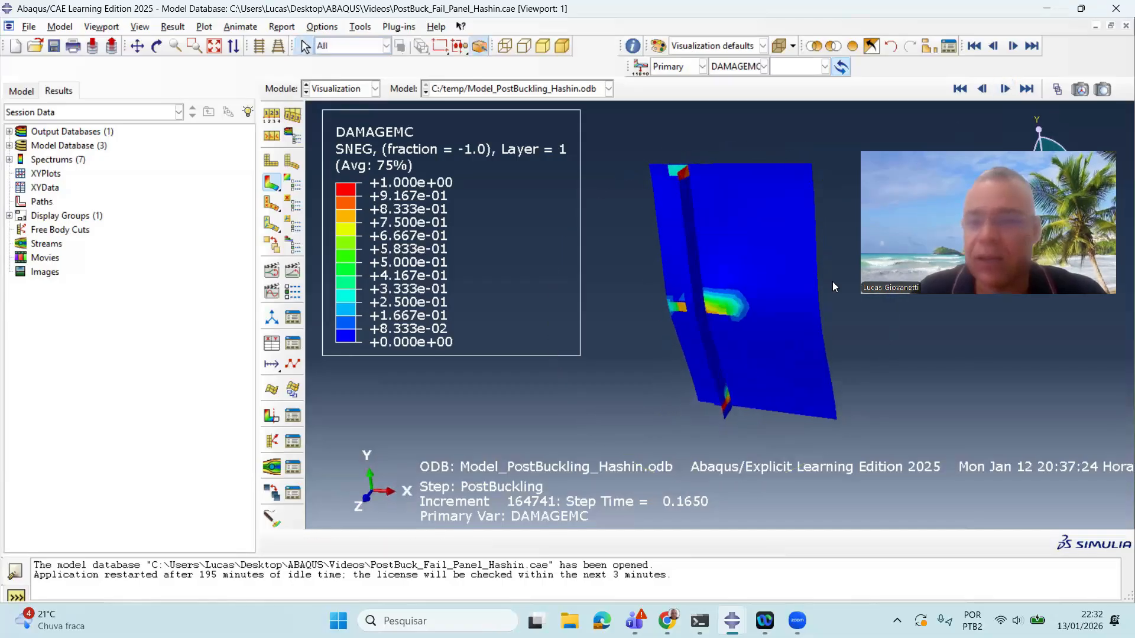
{"action": "left_click", "coordinate": [1005, 88]}
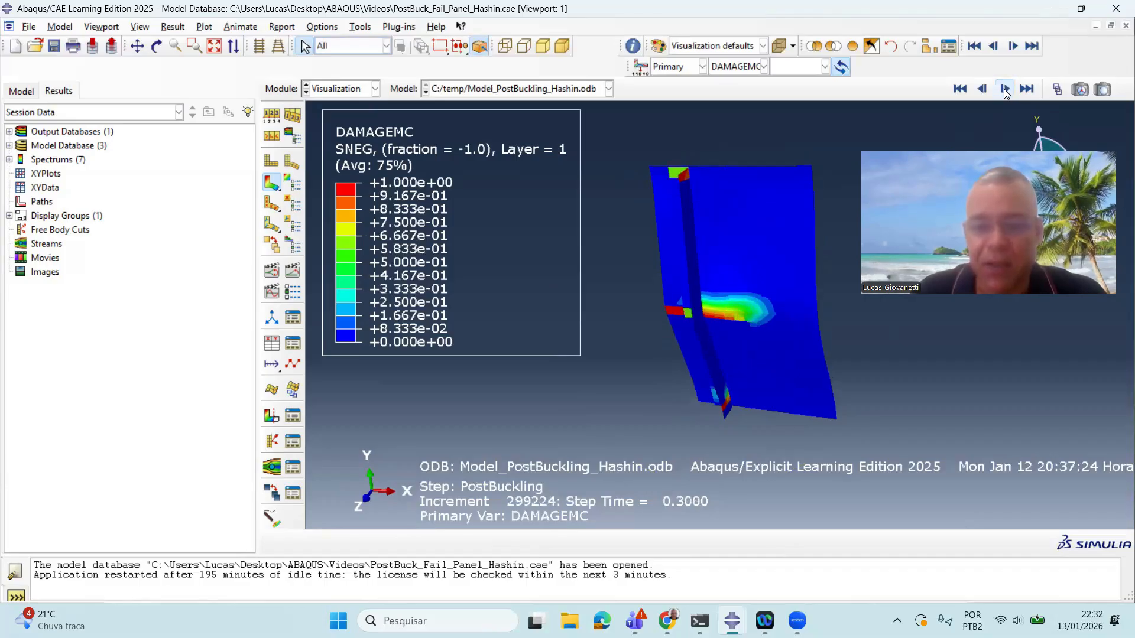
{"action": "left_click_drag", "start_coordinate": [707, 243], "coordinate": [652, 344], "text": "ctrl+alt"}
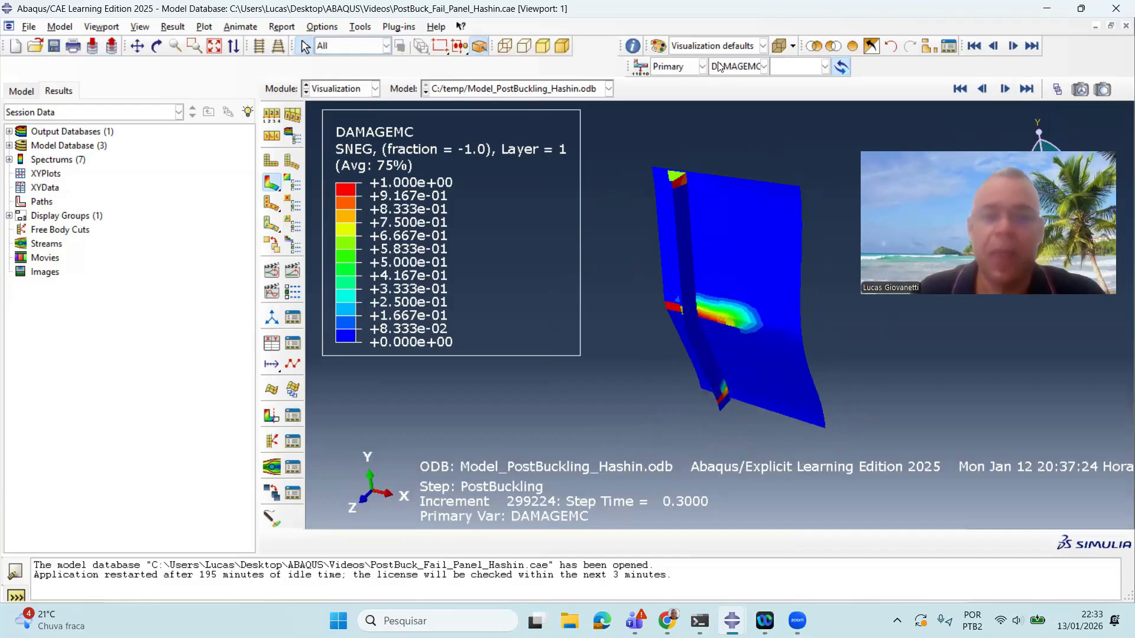
Plot the matrix tension damage (DAMAGEMT) contours, inspect the stiffener, and switch the plot to shear damage (DAMAGESHR).
{"action": "left_click", "coordinate": [763, 66]}
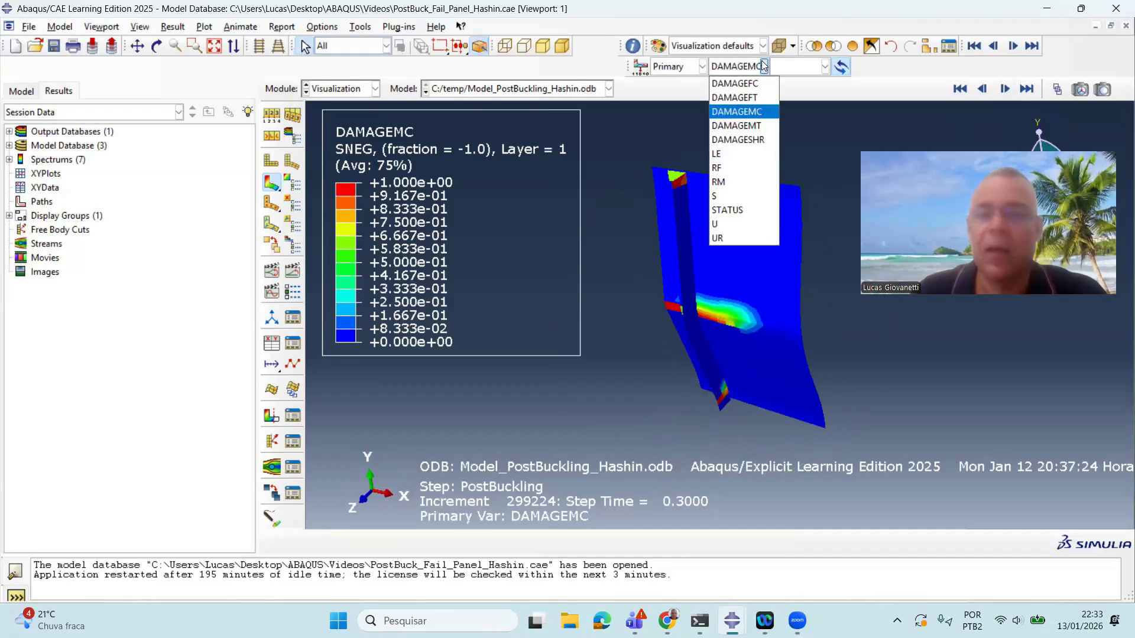
{"action": "left_click", "coordinate": [763, 127]}
{"action": "mouse_move", "coordinate": [747, 265]}
{"action": "left_mouse_down", "text": "ctrl+alt"}
{"action": "mouse_move", "coordinate": [757, 190]}
{"action": "mouse_move", "coordinate": [757, 262]}
{"action": "left_mouse_up", "text": "ctrl+alt"}
{"action": "left_click_drag", "start_coordinate": [728, 326], "coordinate": [715, 322], "text": "ctrl+alt"}
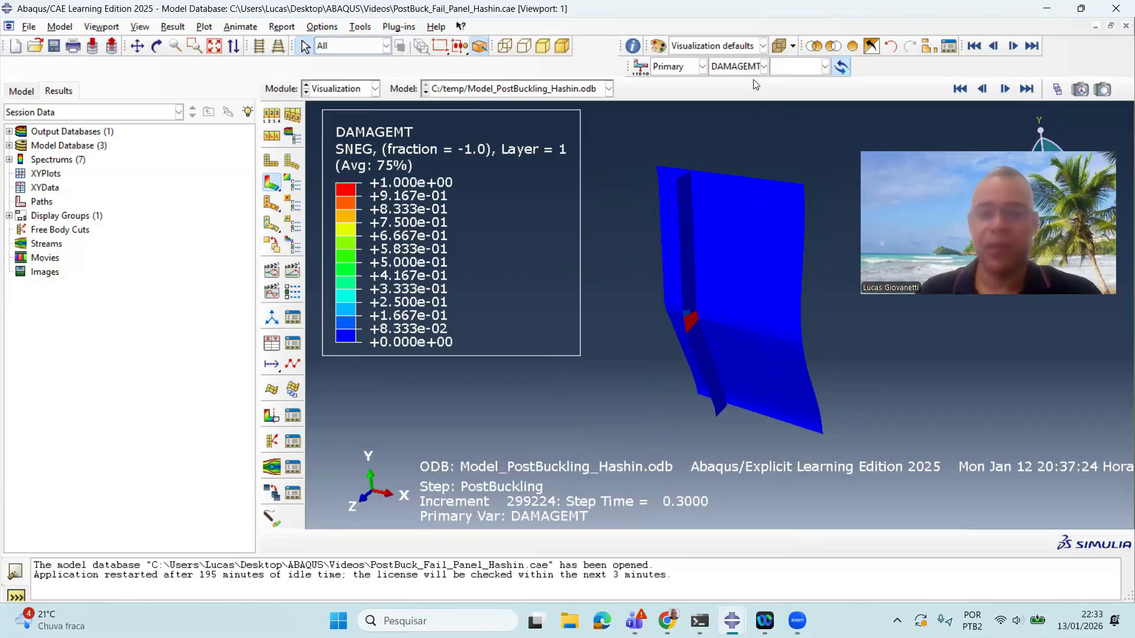
{"action": "left_click", "coordinate": [765, 66]}
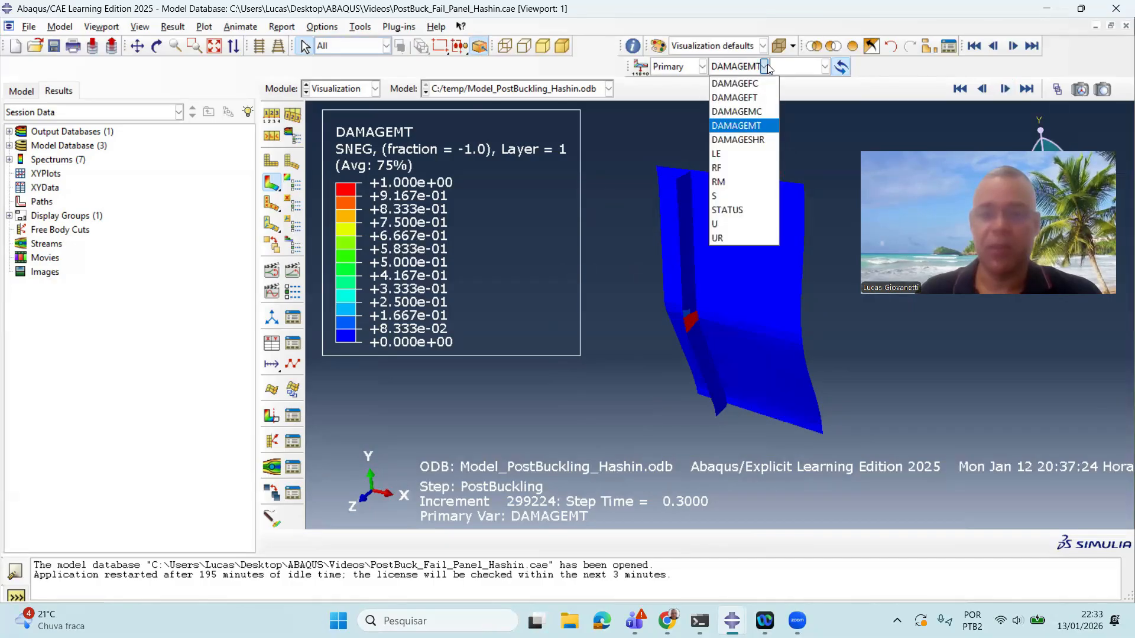
{"action": "left_click", "coordinate": [766, 142]}
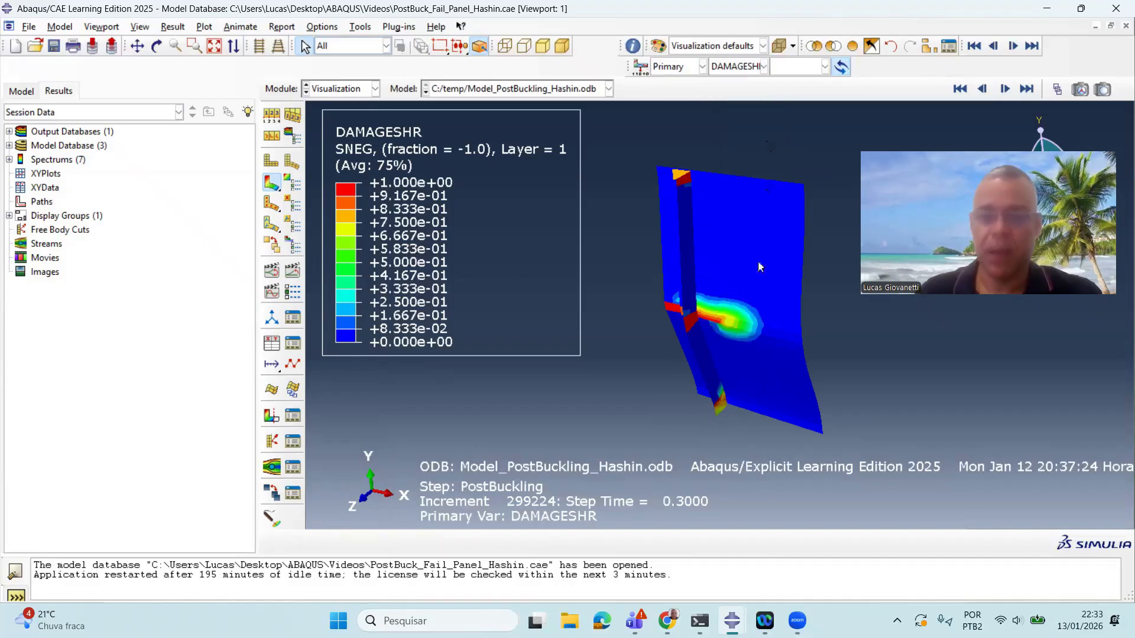
Inspect the shear damage (DAMAGESHR) contours on the stiffener and skin from several angles.
{"action": "mouse_move", "coordinate": [760, 304]}
{"action": "left_mouse_down", "text": "ctrl+alt"}
{"action": "mouse_move", "coordinate": [767, 197]}
{"action": "mouse_move", "coordinate": [759, 318]}
{"action": "left_mouse_up", "text": "ctrl+alt"}
{"action": "left_click_drag", "start_coordinate": [683, 300], "coordinate": [683, 262], "text": "ctrl+alt"}
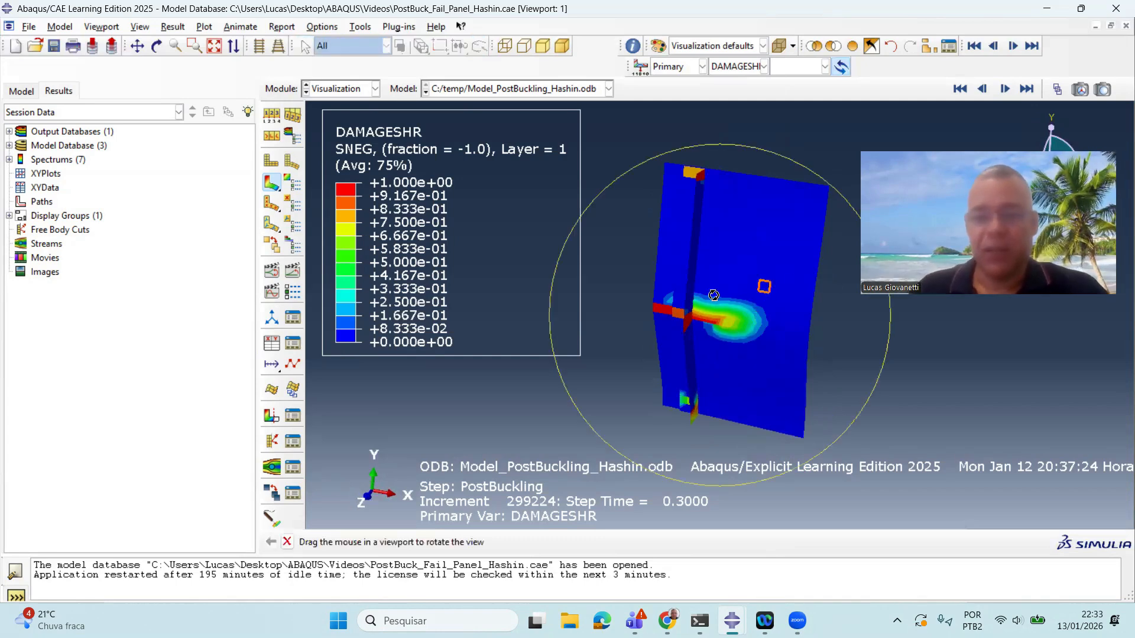
{"action": "left_click_drag", "start_coordinate": [713, 295], "coordinate": [694, 297], "text": "ctrl+alt"}
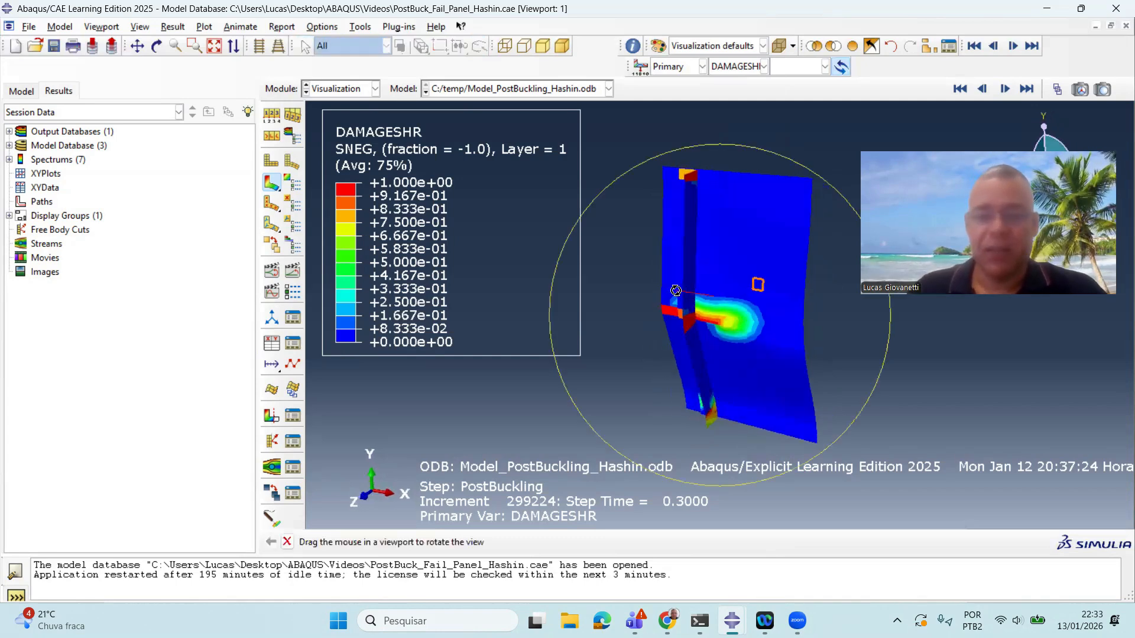
Open the results of the job Model_PostBuckling_Hashin from the model database.
{"action": "left_click", "coordinate": [23, 91]}
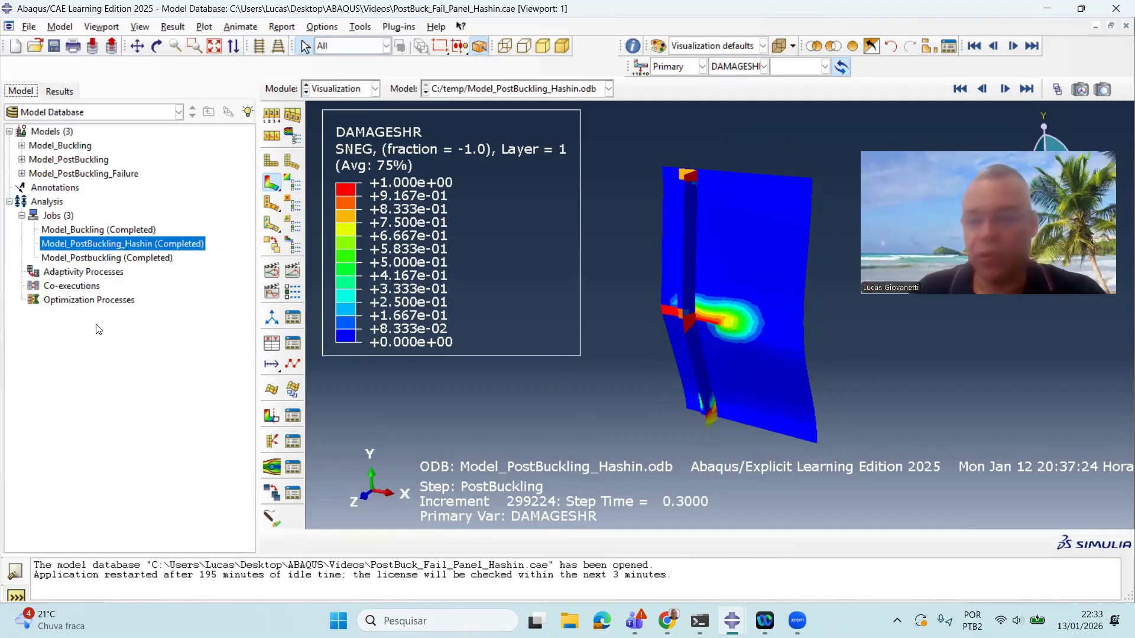
{"action": "right_click", "coordinate": [188, 243]}
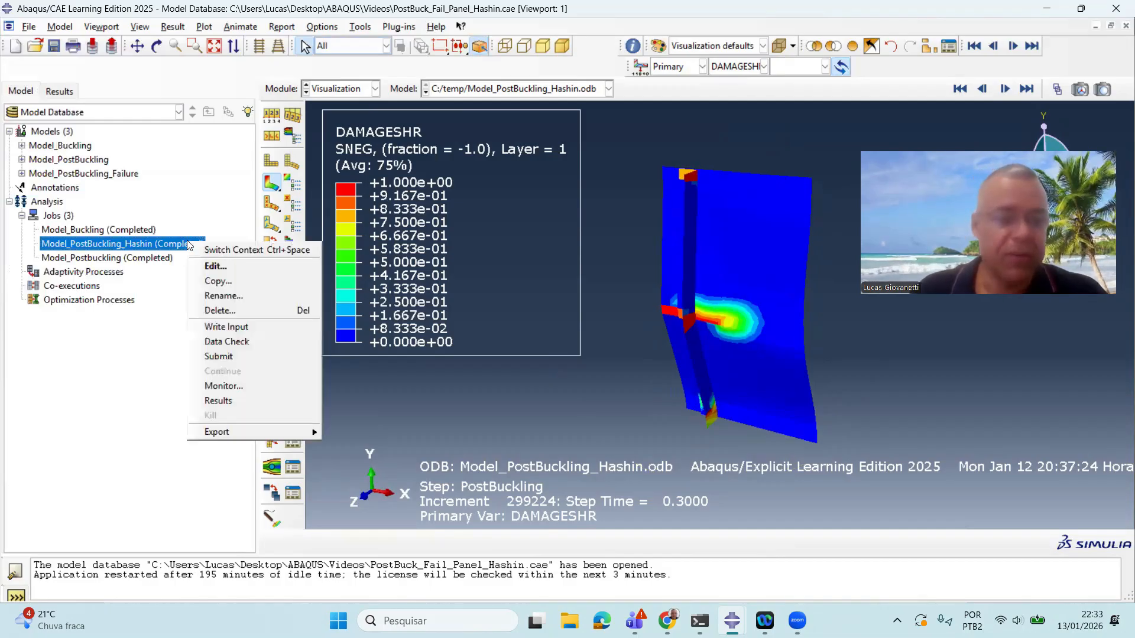
{"action": "left_click", "coordinate": [249, 400]}
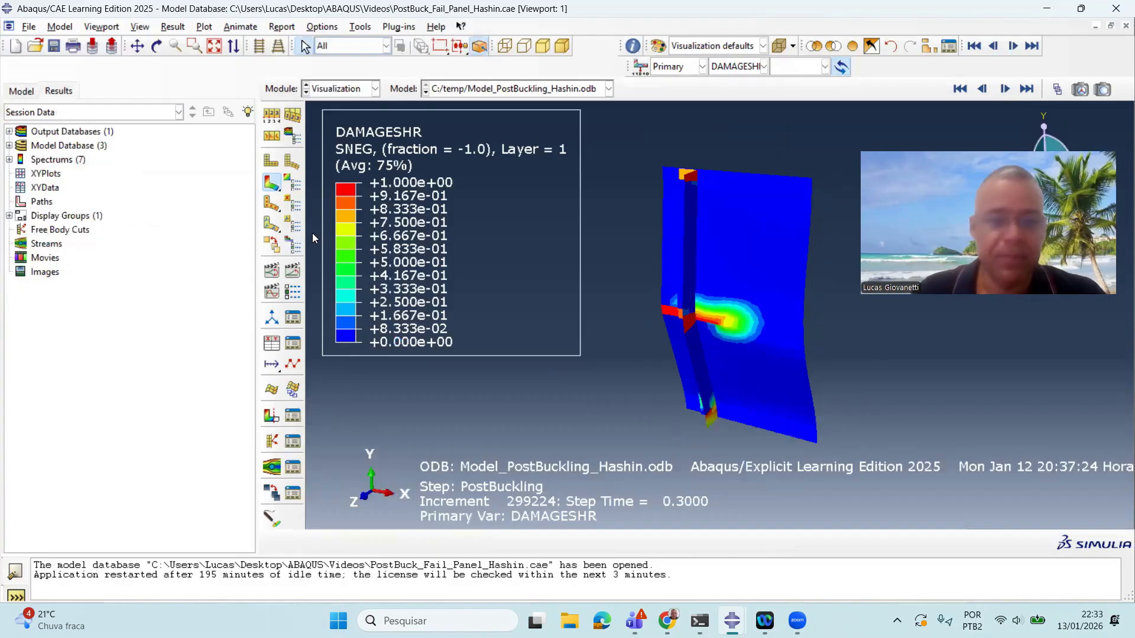
Create XY data from the ODB history output as the sum of the RF2 reaction forces at all SKIN_MERGE and STIFFENER nodes.
{"action": "left_click", "coordinate": [275, 346]}
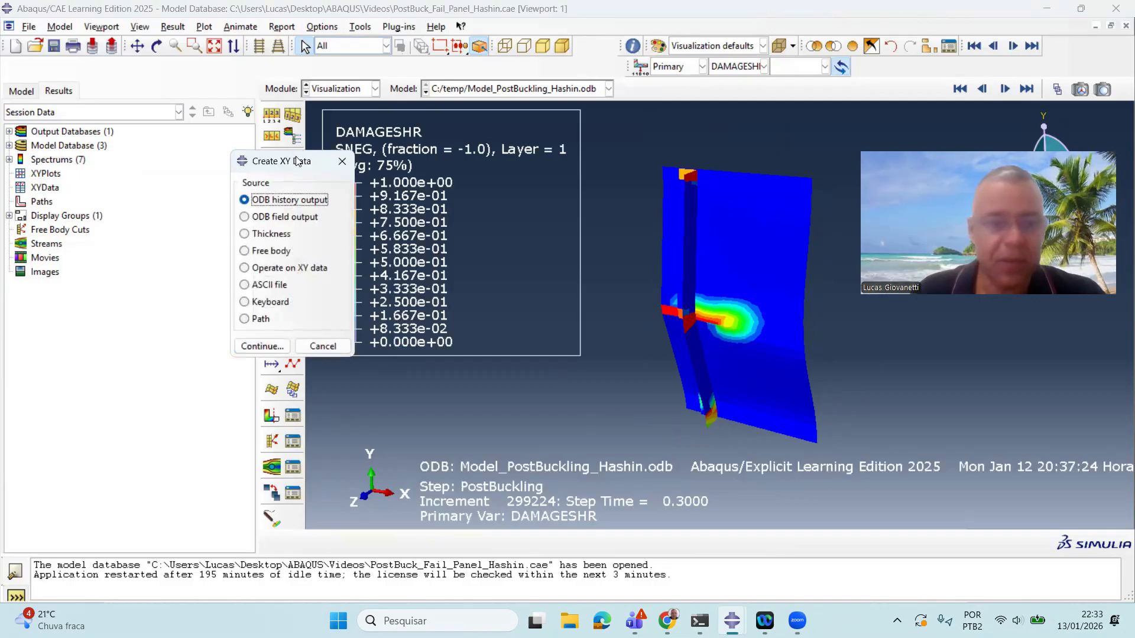
{"action": "left_click_drag", "start_coordinate": [298, 165], "coordinate": [425, 147]}
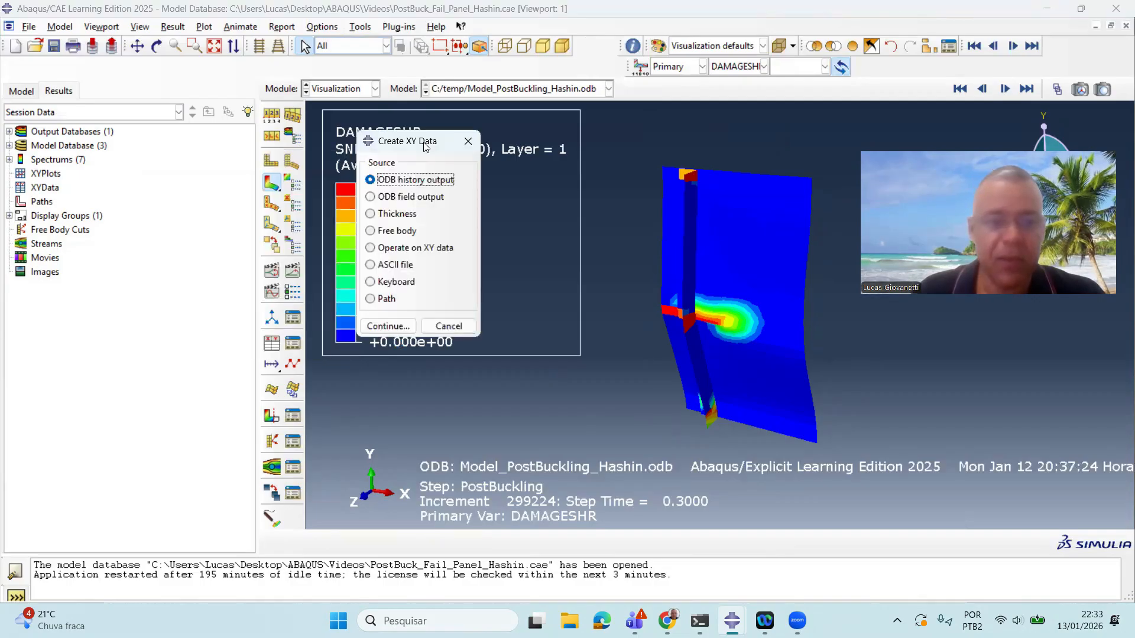
{"action": "left_click", "coordinate": [388, 326]}
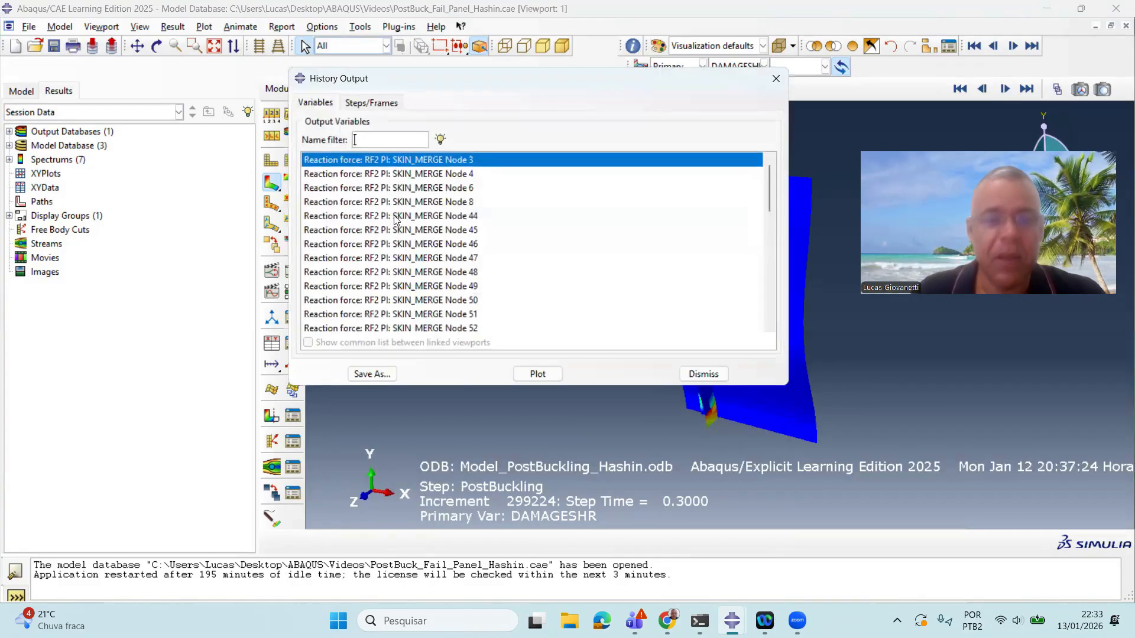
{"action": "scroll", "coordinate": [395, 219], "scroll_direction": "down", "scroll_amount": 8}
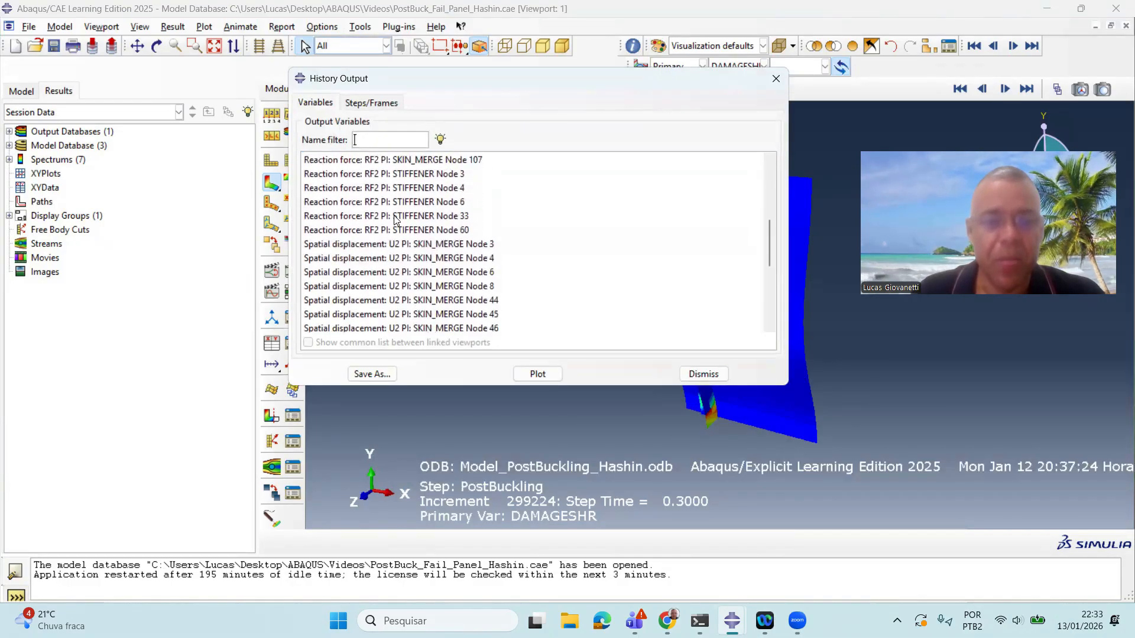
{"action": "left_click", "coordinate": [396, 234], "text": "shift"}
{"action": "scroll", "coordinate": [395, 234], "scroll_direction": "up", "scroll_amount": 8}
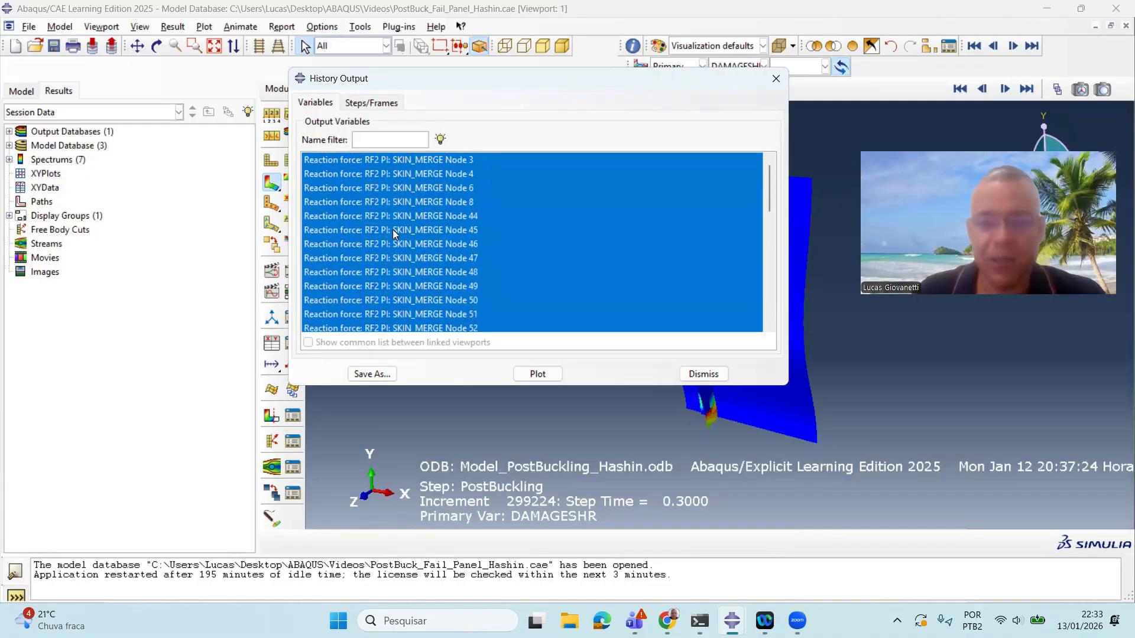
{"action": "left_click", "coordinate": [372, 374]}
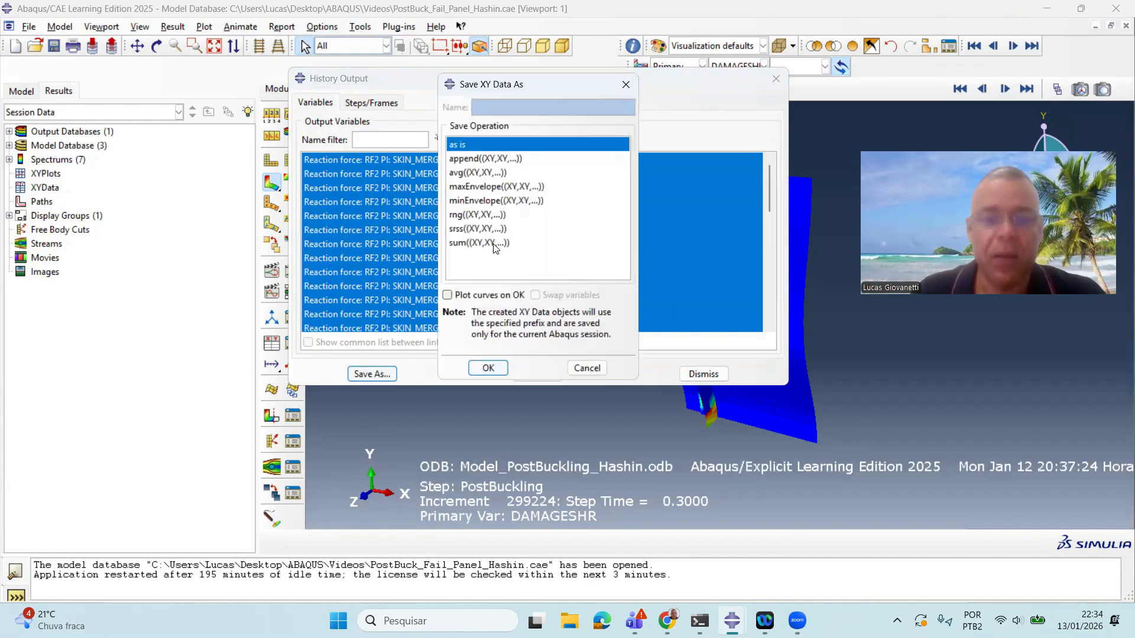
{"action": "left_click", "coordinate": [494, 244]}
{"action": "left_click", "coordinate": [487, 368]}
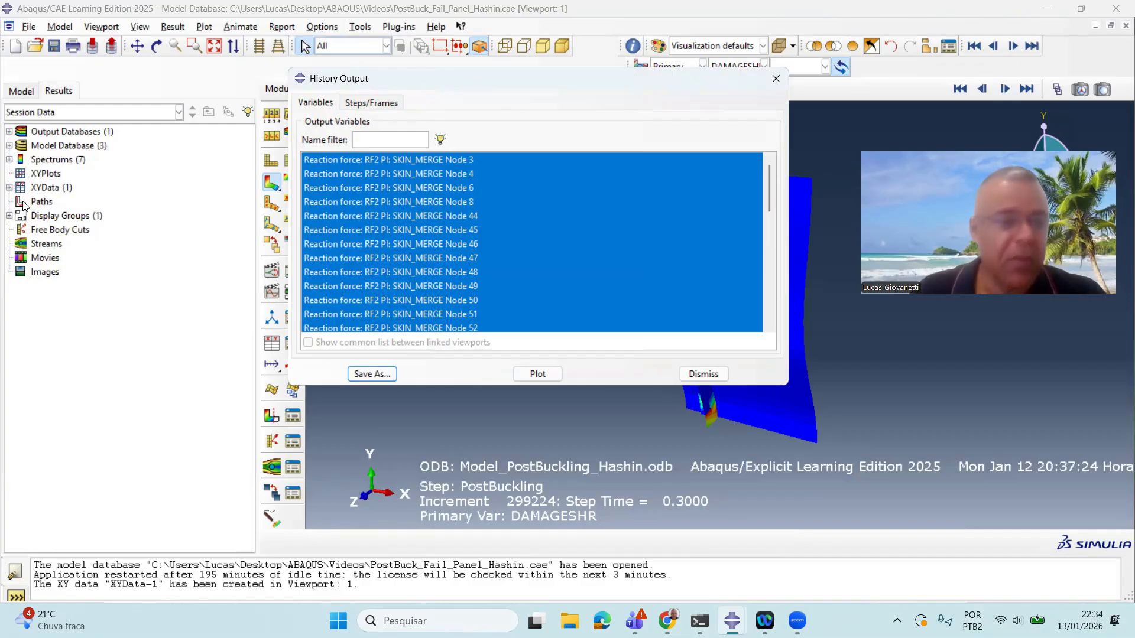
{"action": "left_click", "coordinate": [9, 188]}
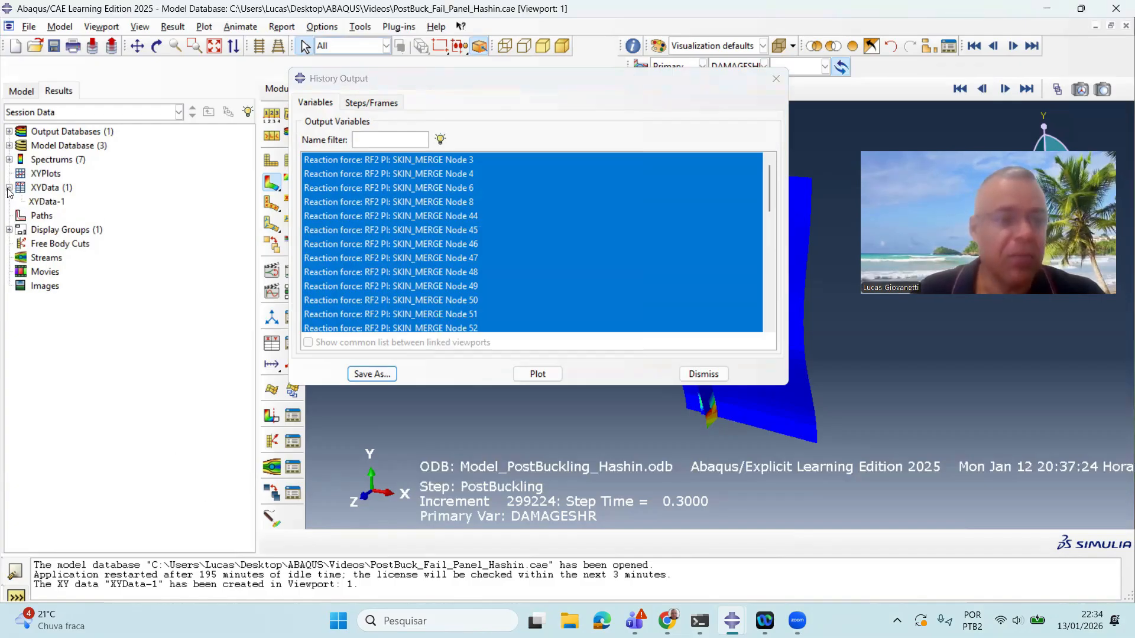
{"action": "left_click", "coordinate": [35, 202]}
Save the minEnvelope of the U2 spatial displacements at all SKIN_MERGE and STIFFENER nodes as a second XY data set.
{"action": "scroll", "coordinate": [494, 224], "scroll_direction": "down", "scroll_amount": 6}
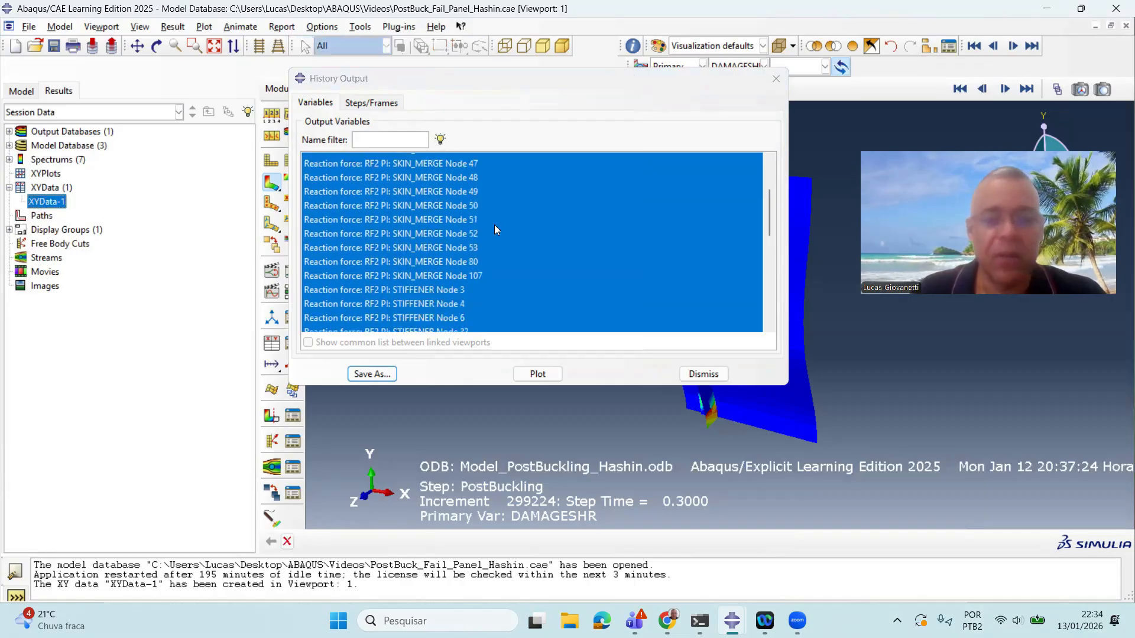
{"action": "scroll", "coordinate": [495, 231], "scroll_direction": "down", "scroll_amount": 1}
{"action": "scroll", "coordinate": [495, 168], "scroll_direction": "up", "scroll_amount": 3}
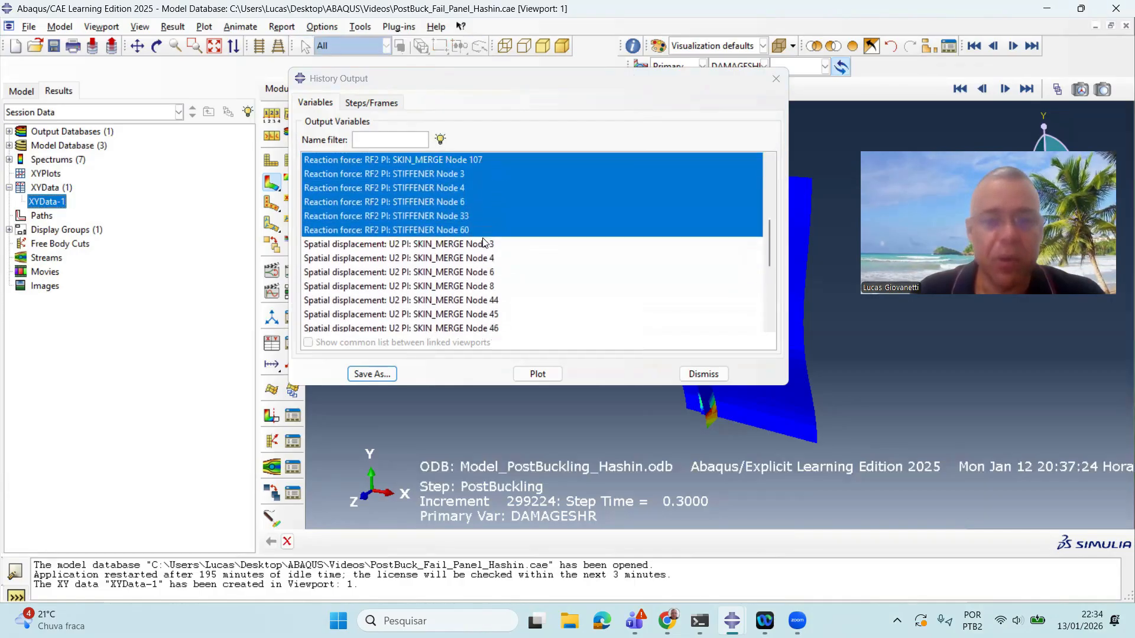
{"action": "left_click", "coordinate": [482, 243]}
{"action": "scroll", "coordinate": [482, 244], "scroll_direction": "down", "scroll_amount": 5}
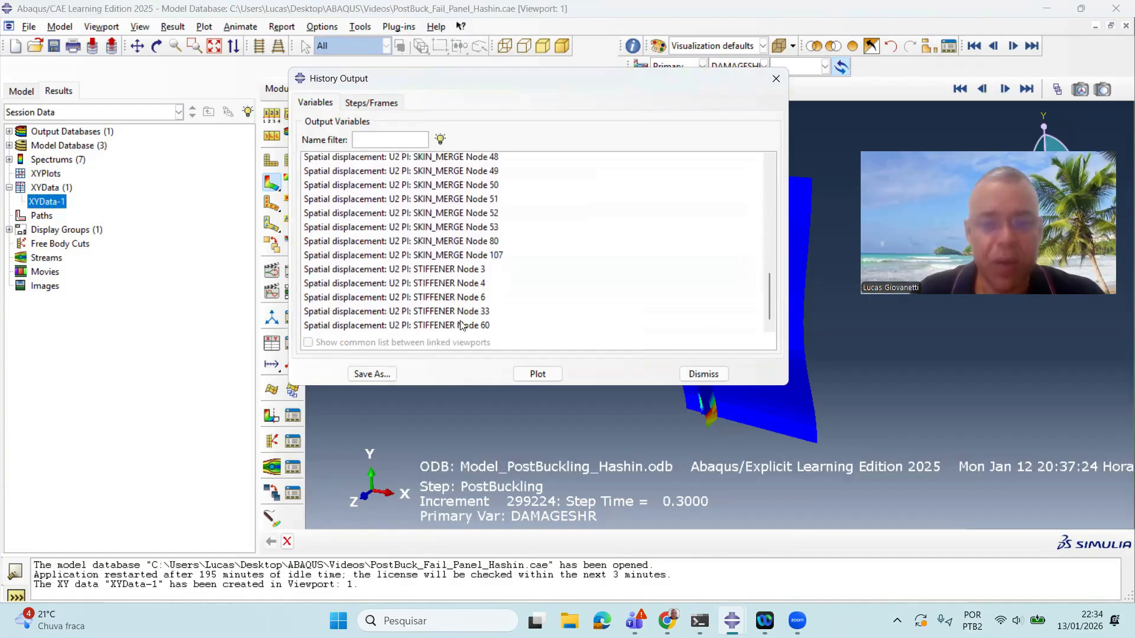
{"action": "left_click", "coordinate": [462, 325], "text": "shift"}
{"action": "left_click", "coordinate": [371, 375]}
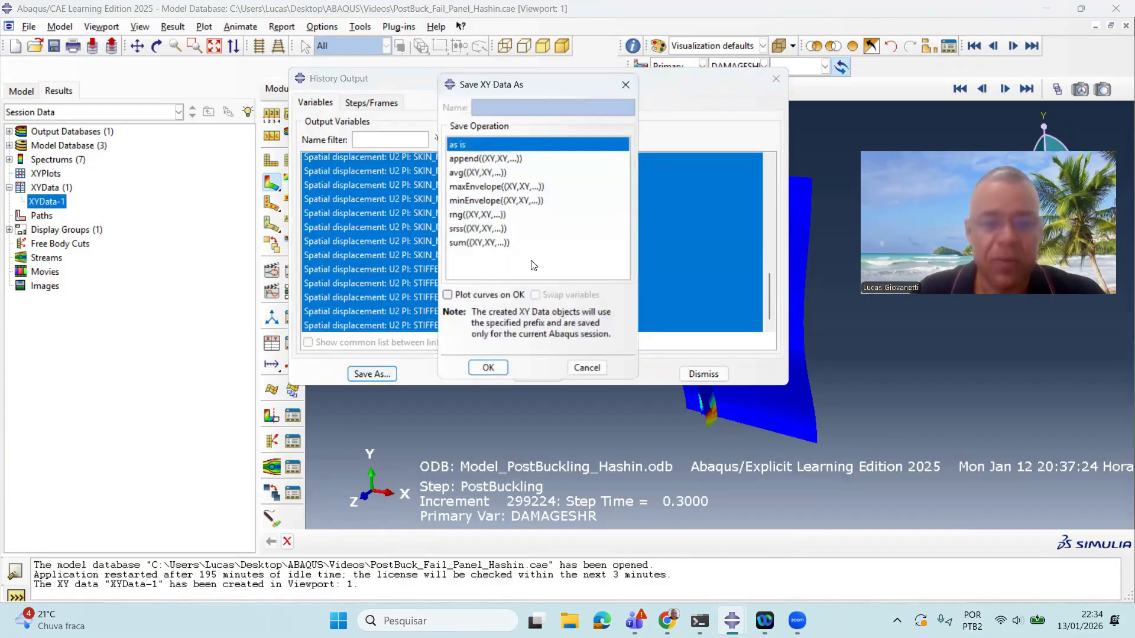
{"action": "left_click", "coordinate": [516, 187]}
{"action": "left_click", "coordinate": [508, 201]}
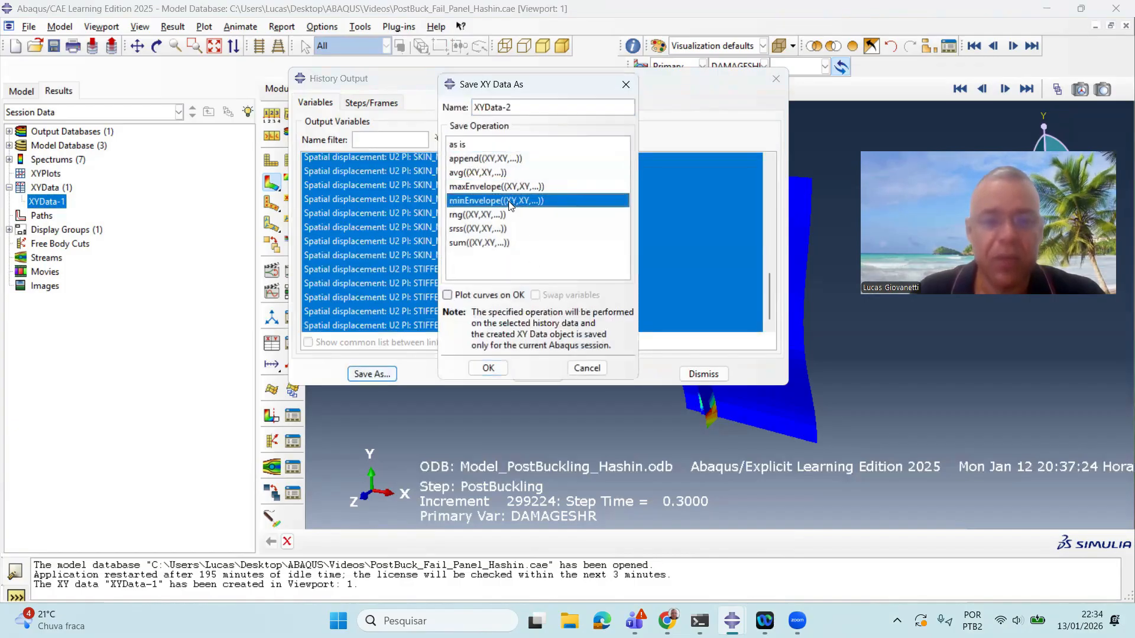
{"action": "left_click", "coordinate": [493, 367]}
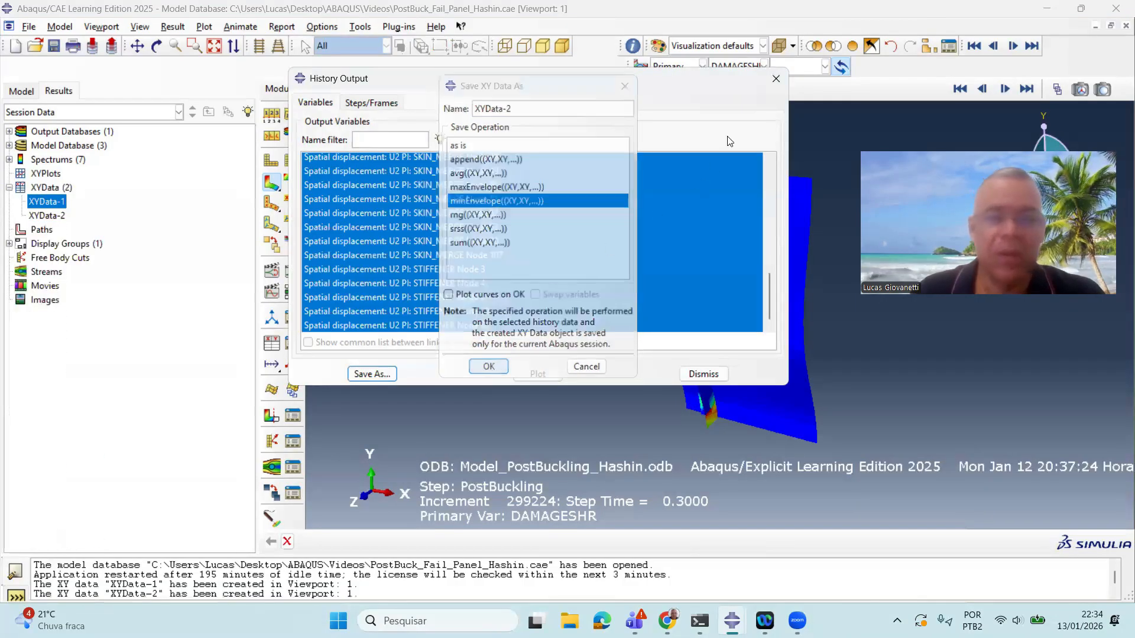
{"action": "left_click", "coordinate": [775, 79]}
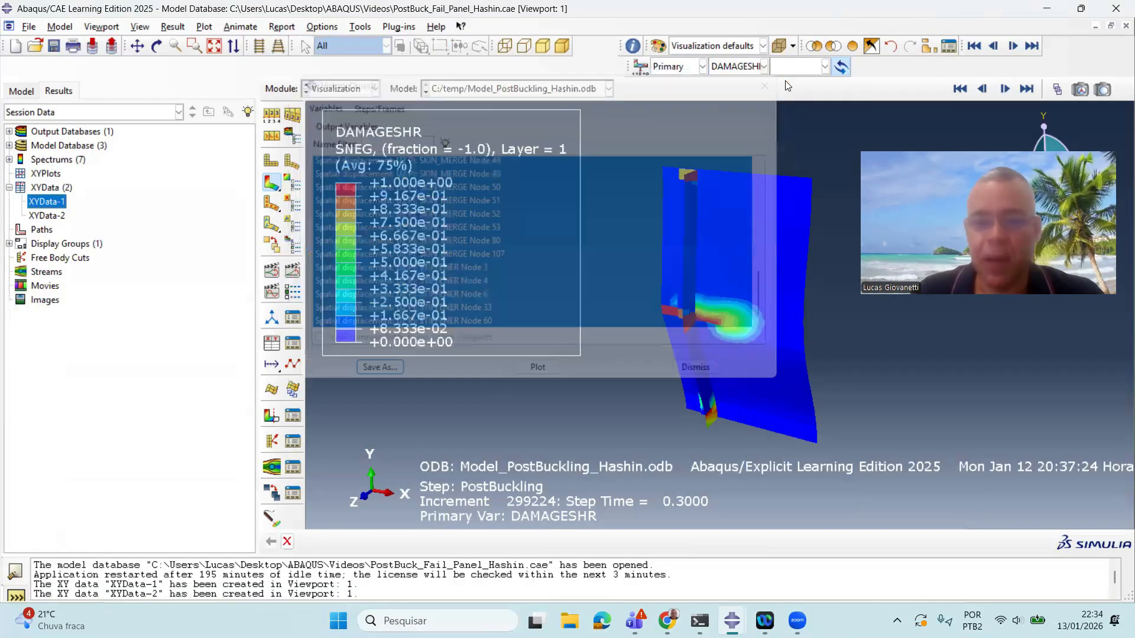
Build an Operate on XY data expression using combine, with the absolute value of XYData-2 as its first argument.
{"action": "left_click", "coordinate": [271, 345]}
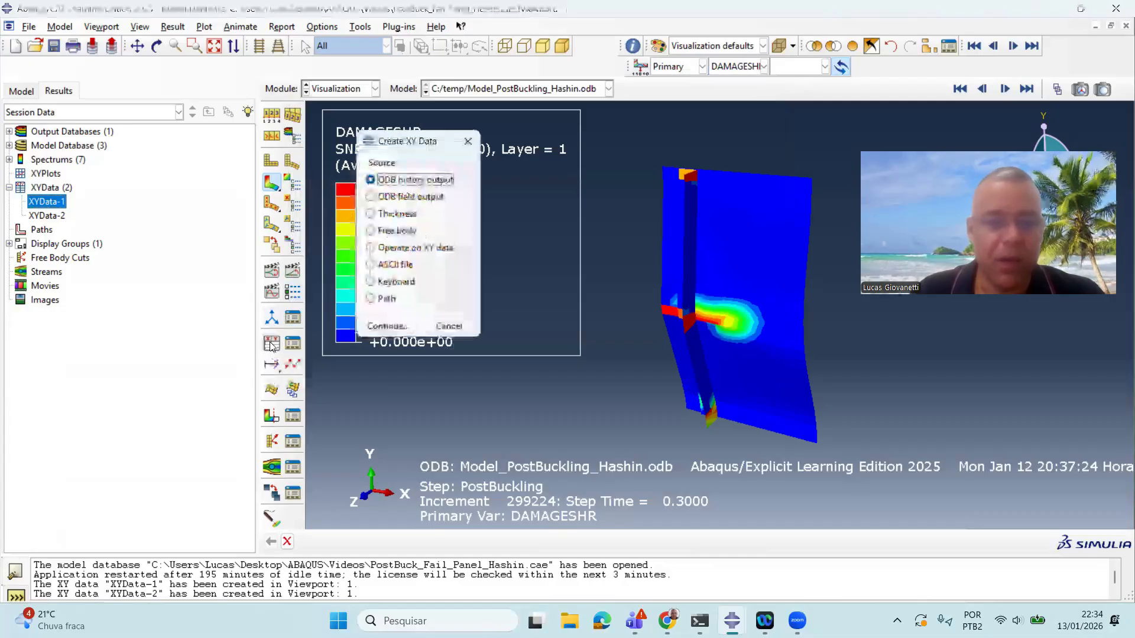
{"action": "left_click", "coordinate": [413, 248]}
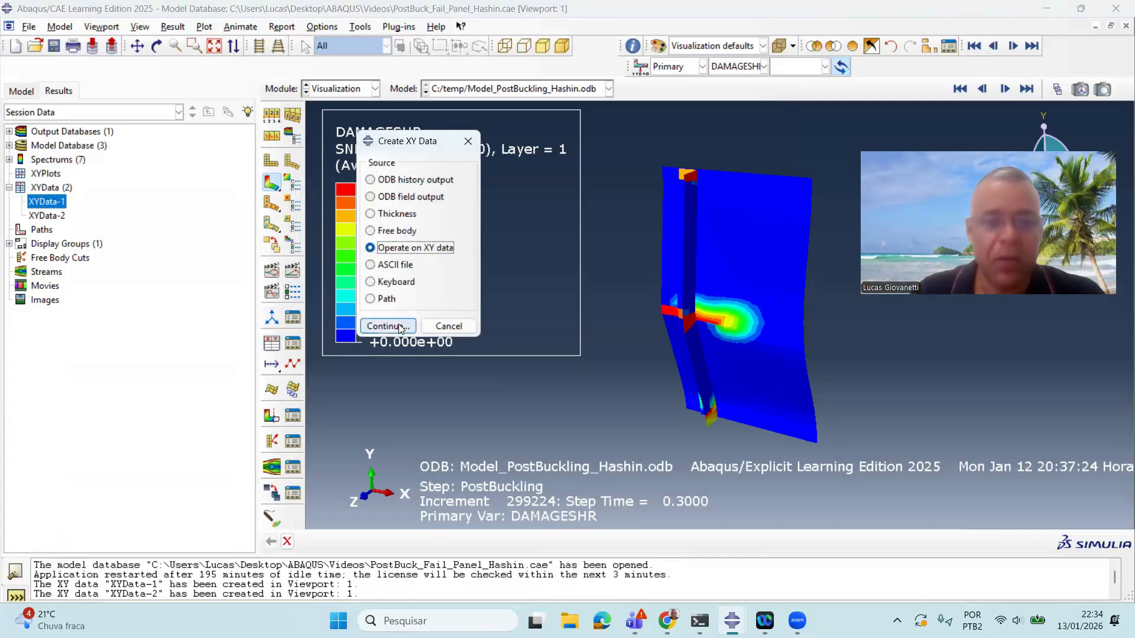
{"action": "left_click", "coordinate": [387, 326]}
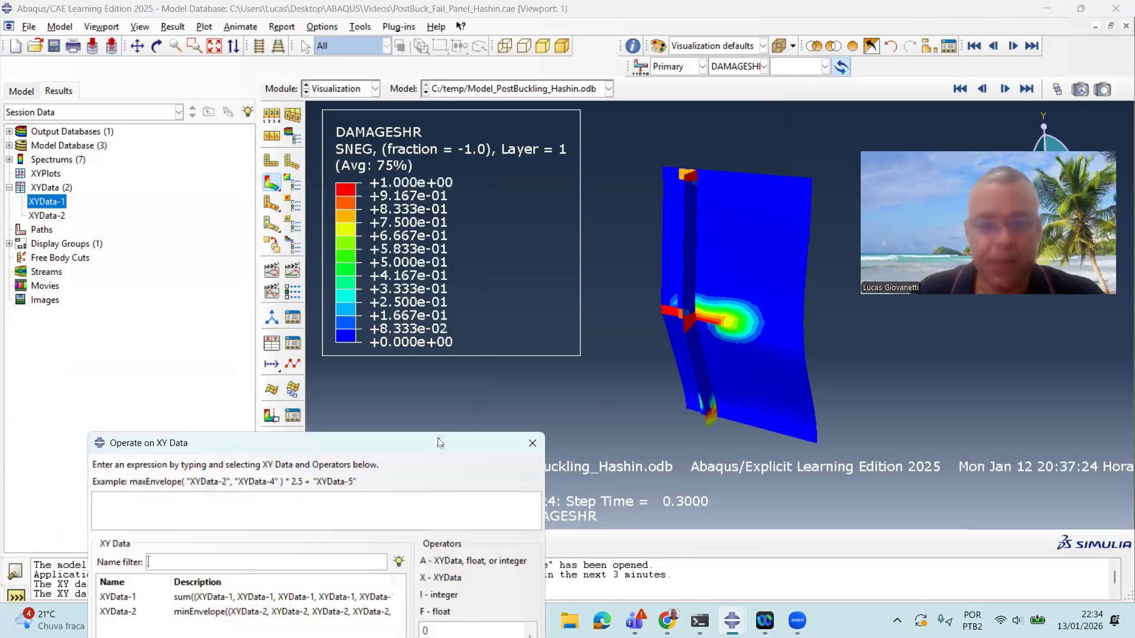
{"action": "left_click_drag", "start_coordinate": [438, 443], "coordinate": [691, 158]}
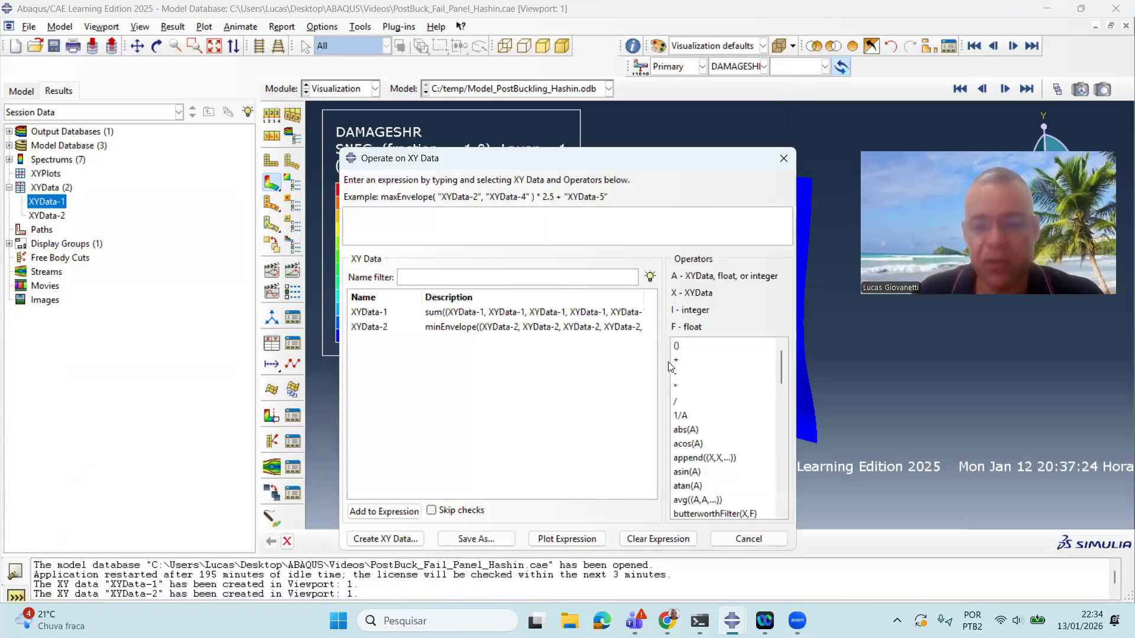
{"action": "scroll", "coordinate": [747, 377], "scroll_direction": "down", "scroll_amount": 2}
{"action": "scroll", "coordinate": [747, 377], "scroll_direction": "down", "scroll_amount": 1}
{"action": "scroll", "coordinate": [720, 377], "scroll_direction": "down", "scroll_amount": 2}
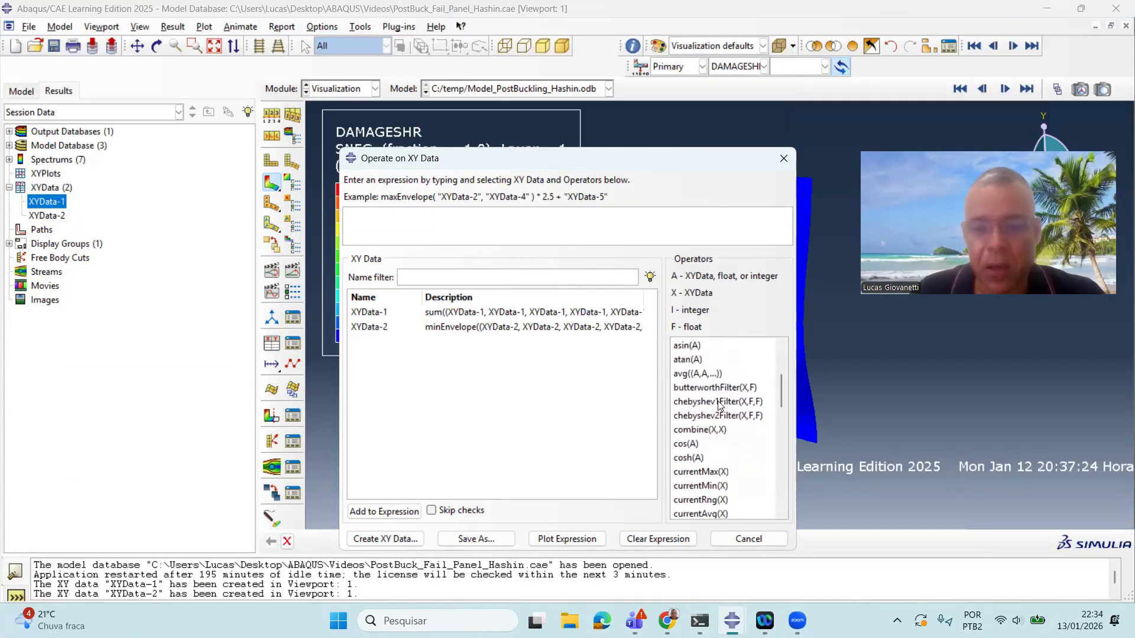
{"action": "left_click", "coordinate": [699, 430]}
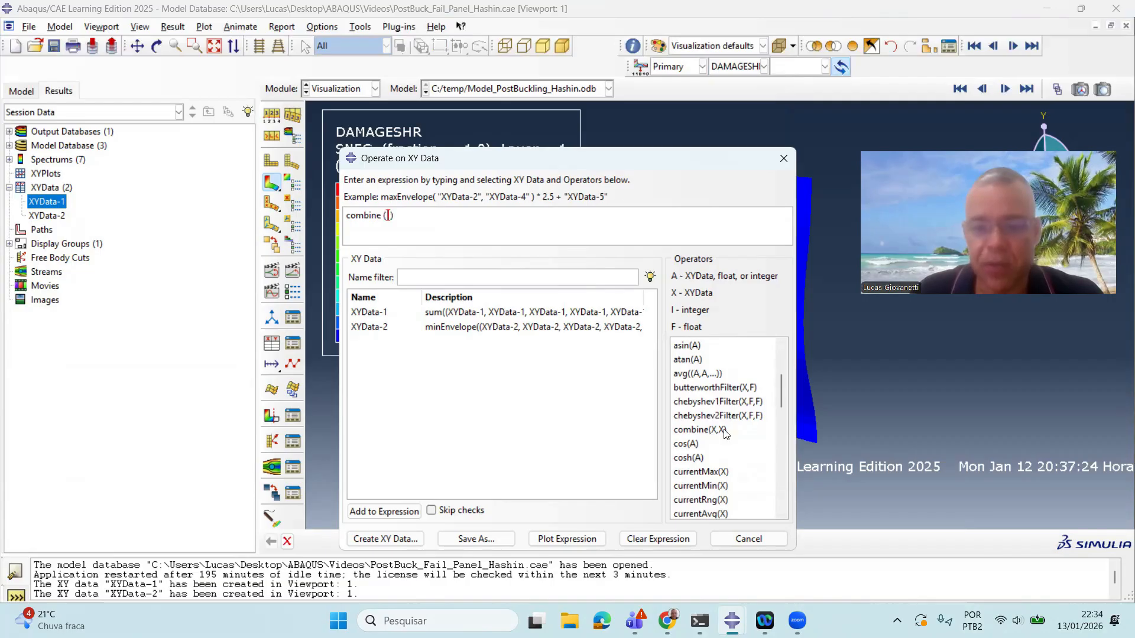
{"action": "scroll", "coordinate": [705, 386], "scroll_direction": "up", "scroll_amount": 3}
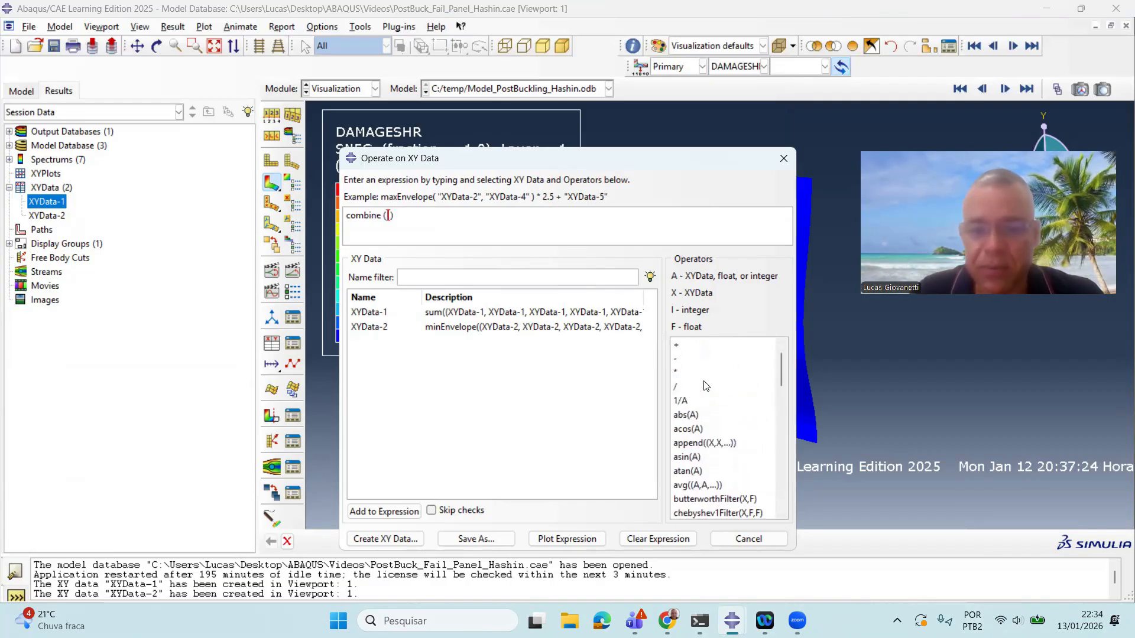
{"action": "left_click", "coordinate": [686, 430]}
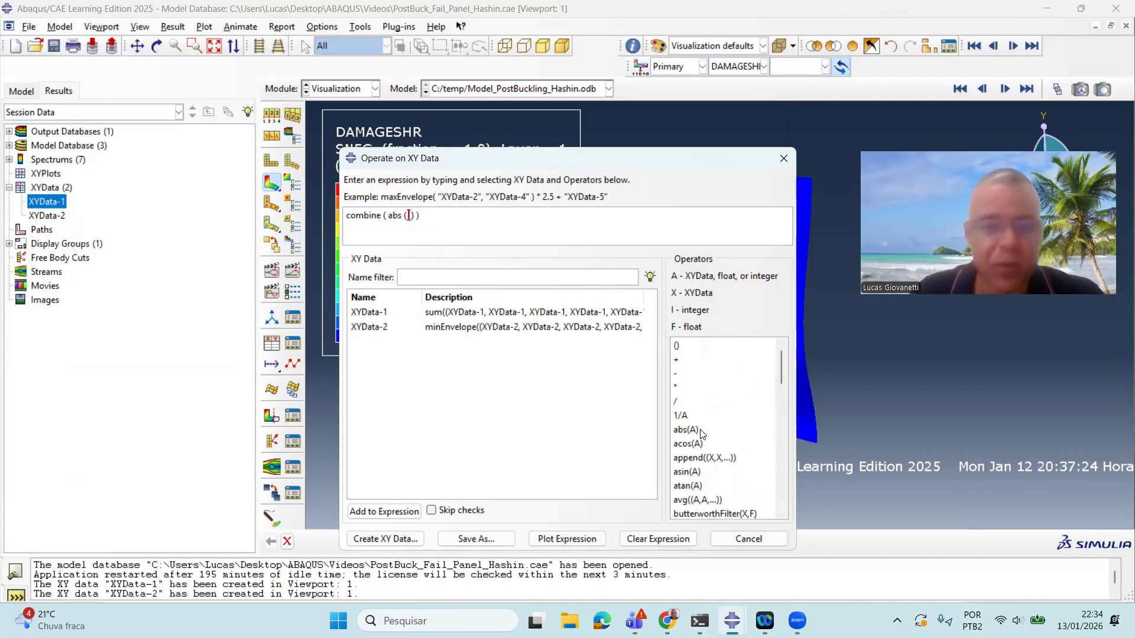
{"action": "double_click", "coordinate": [443, 328]}
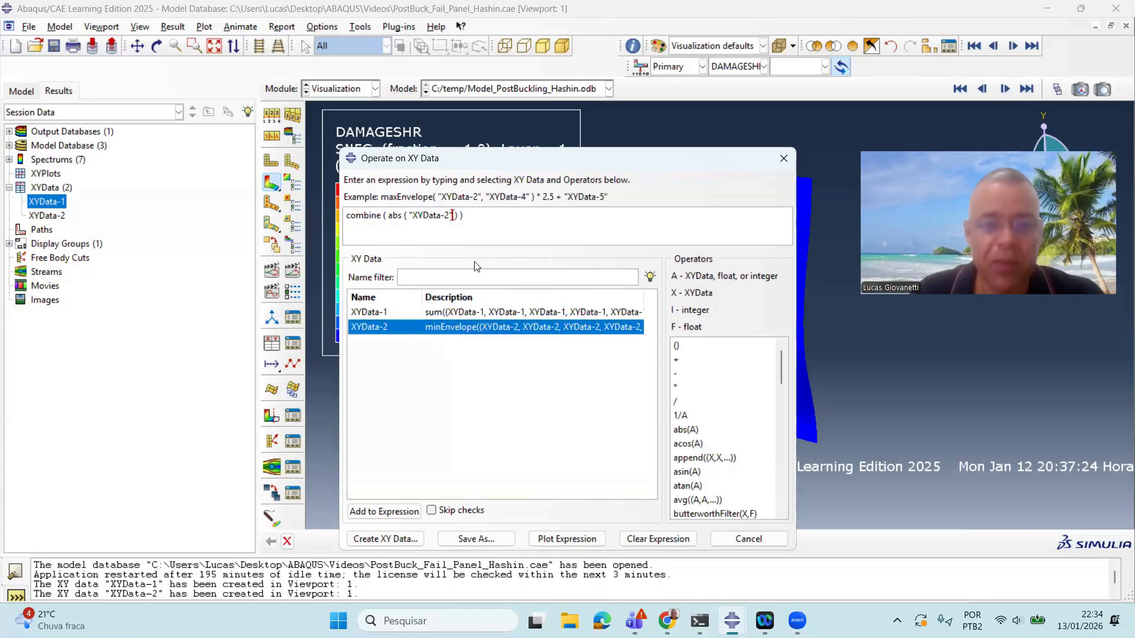
Add the absolute value of XYData-1 as the second combine argument and plot the expression as a force-displacement curve.
{"action": "left_click", "coordinate": [459, 218]}
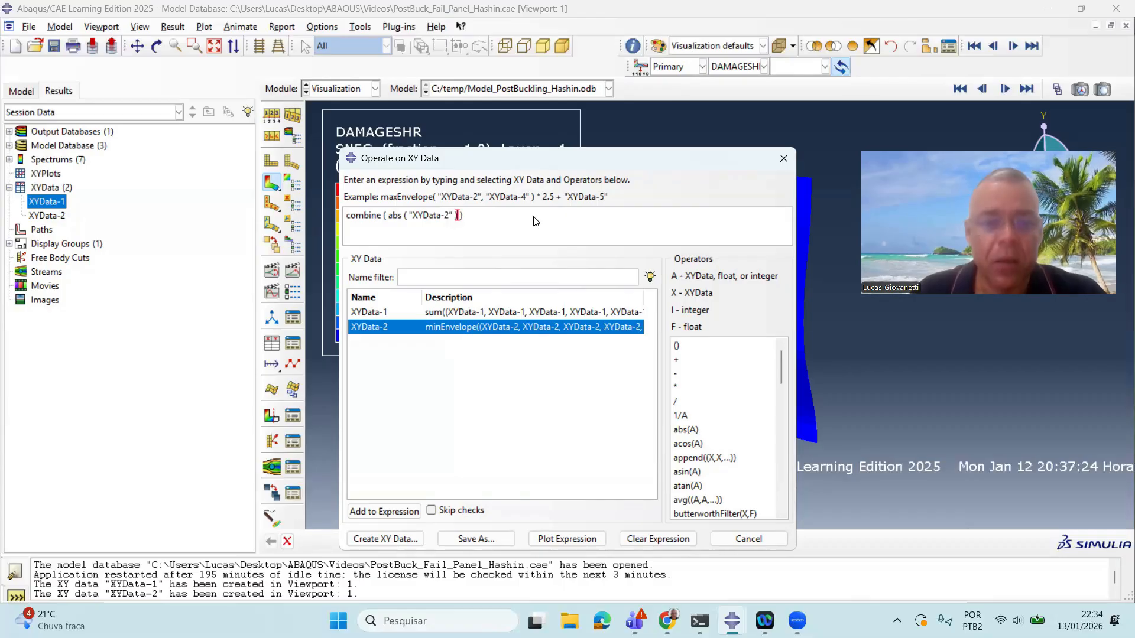
{"action": "type", "text": ","}
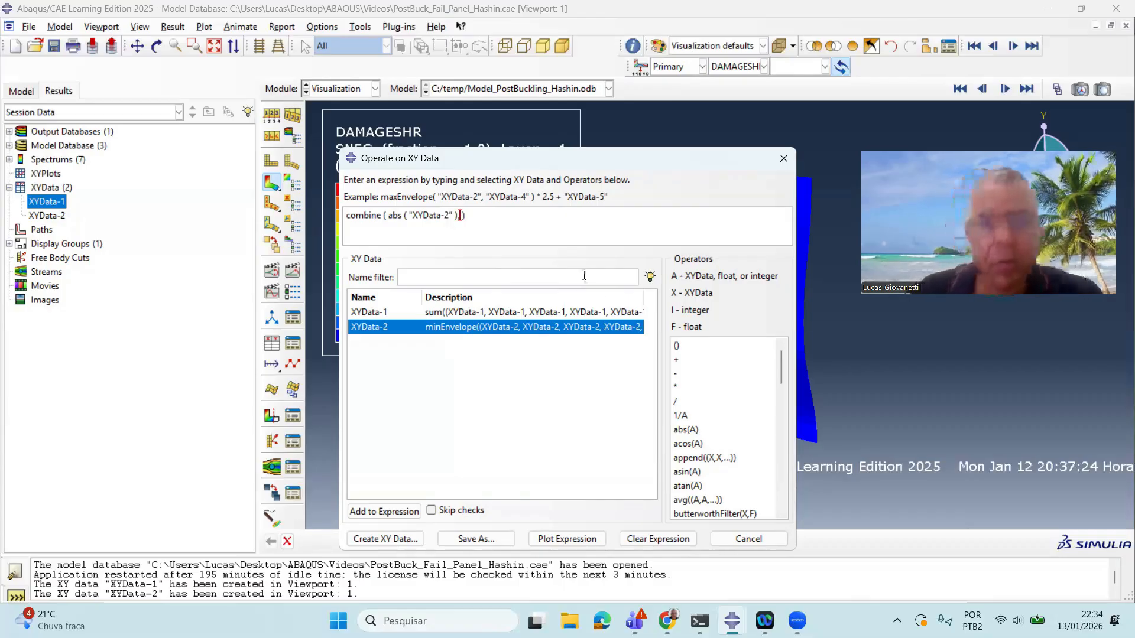
{"action": "left_click", "coordinate": [686, 429]}
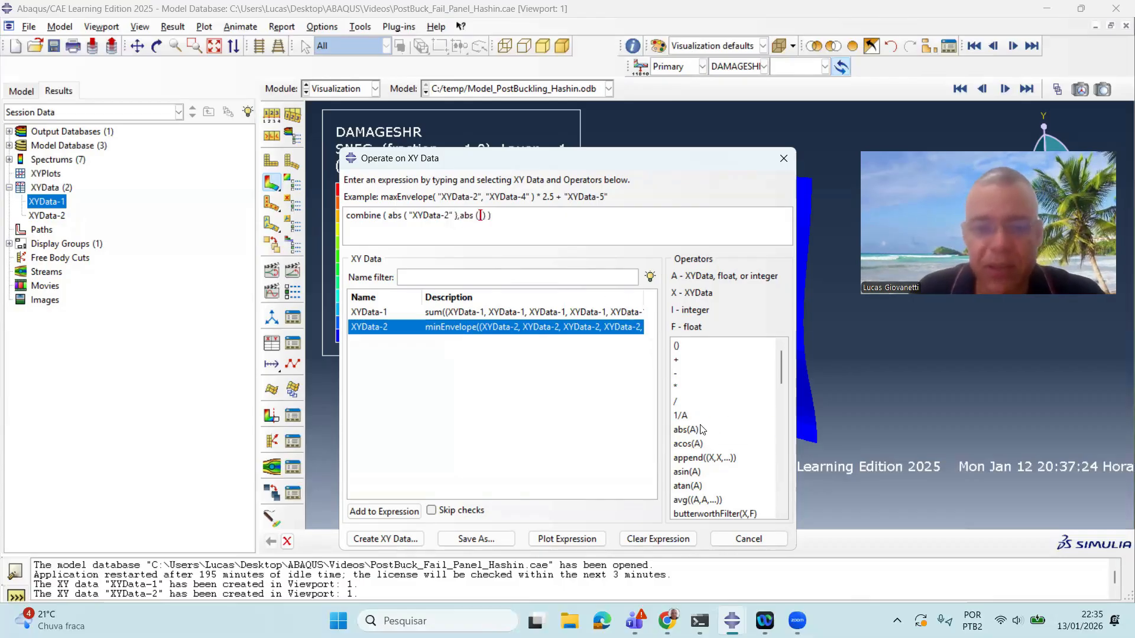
{"action": "left_click", "coordinate": [530, 313]}
{"action": "double_click", "coordinate": [530, 312]}
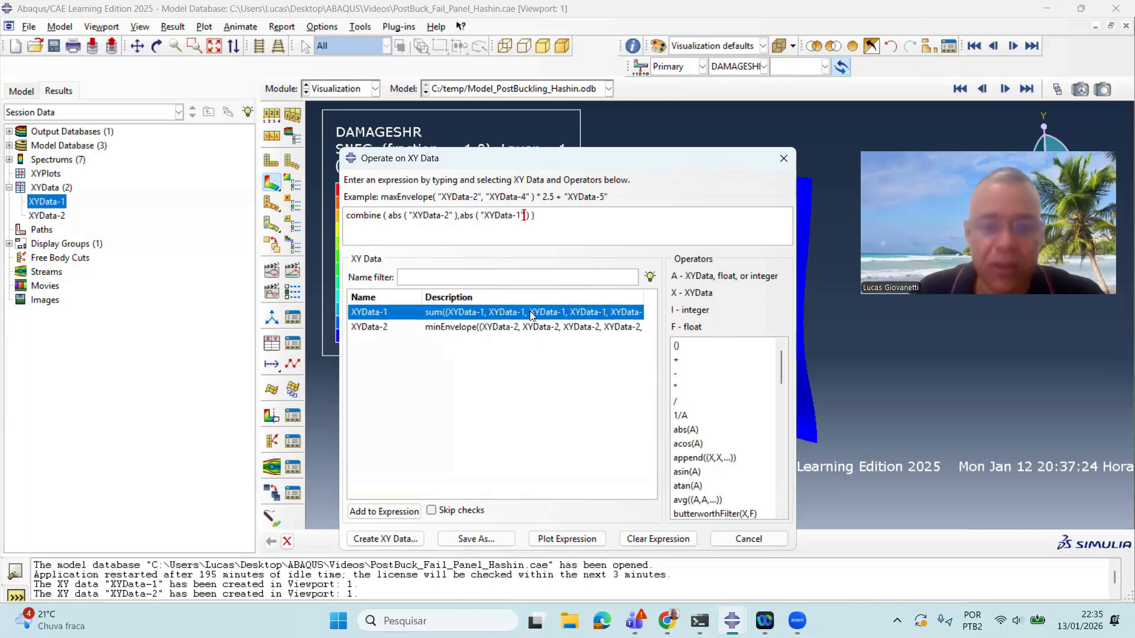
{"action": "left_click", "coordinate": [567, 538]}
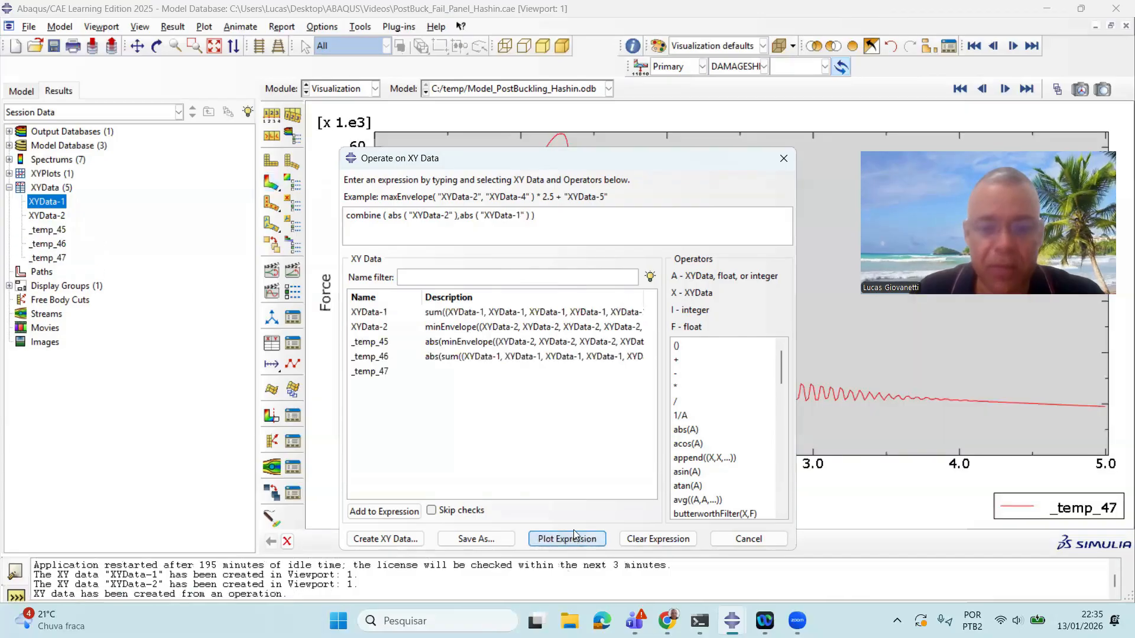
{"action": "left_click", "coordinate": [782, 161]}
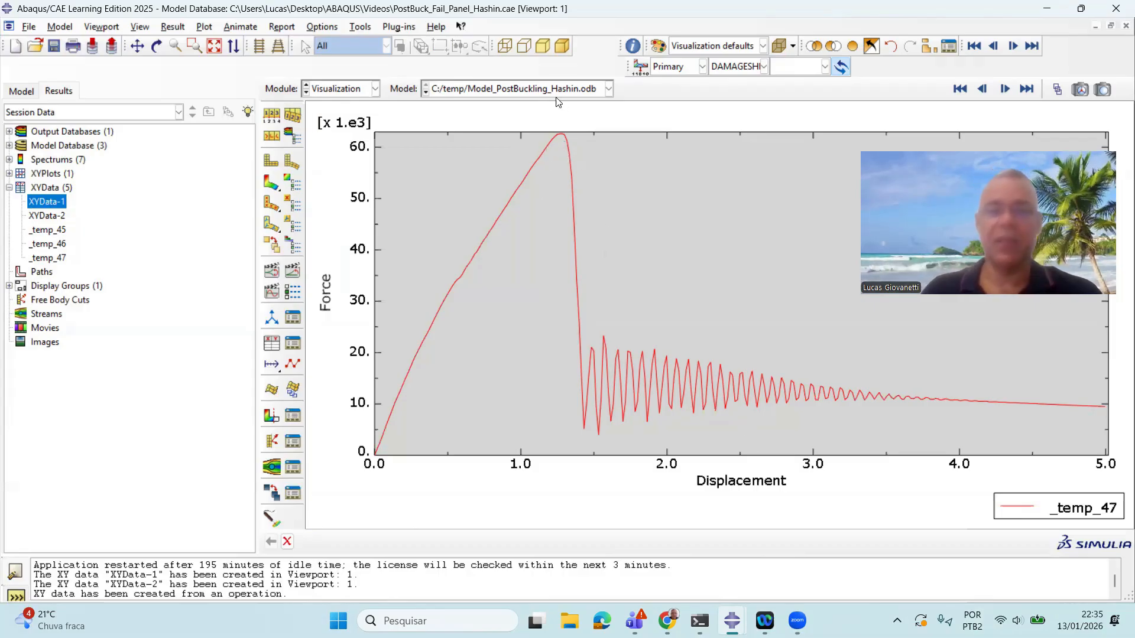
Transfer the _temp_47 XY data from Abaqus/CAE to Excel with the Excel Utilities plug-in.
{"action": "left_click", "coordinate": [407, 28]}
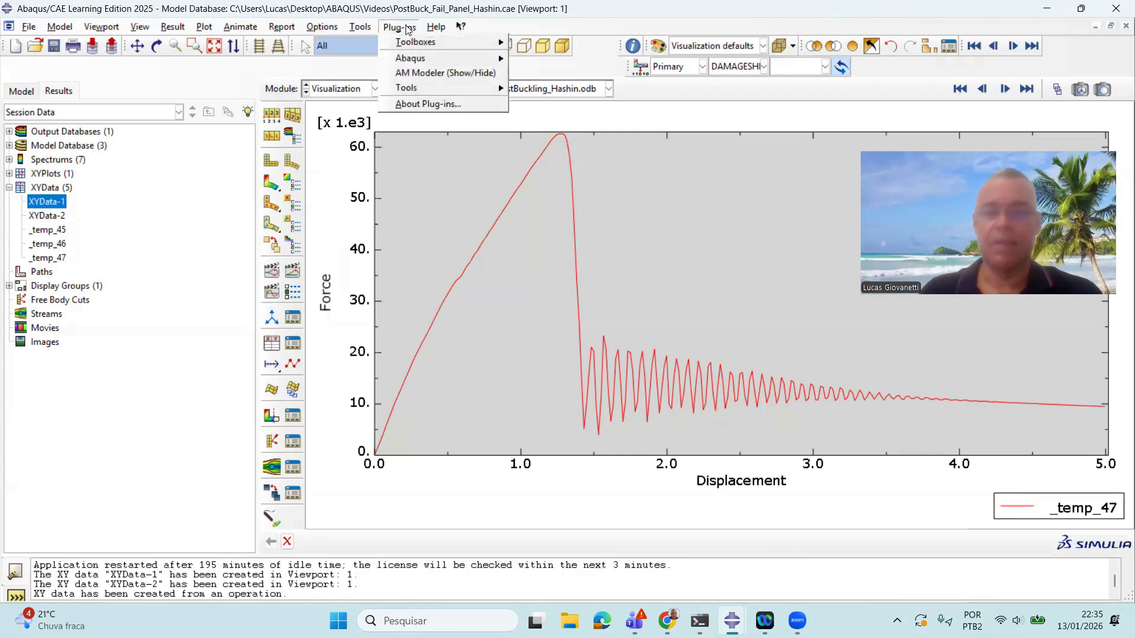
{"action": "mouse_move", "coordinate": [422, 62]}
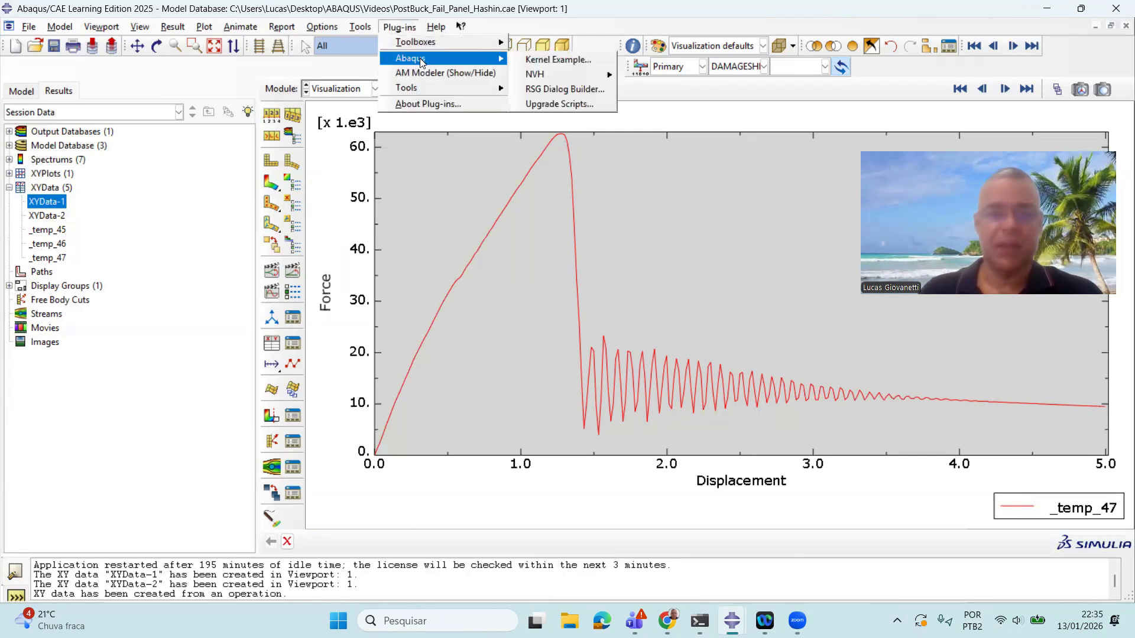
{"action": "mouse_move", "coordinate": [431, 84]}
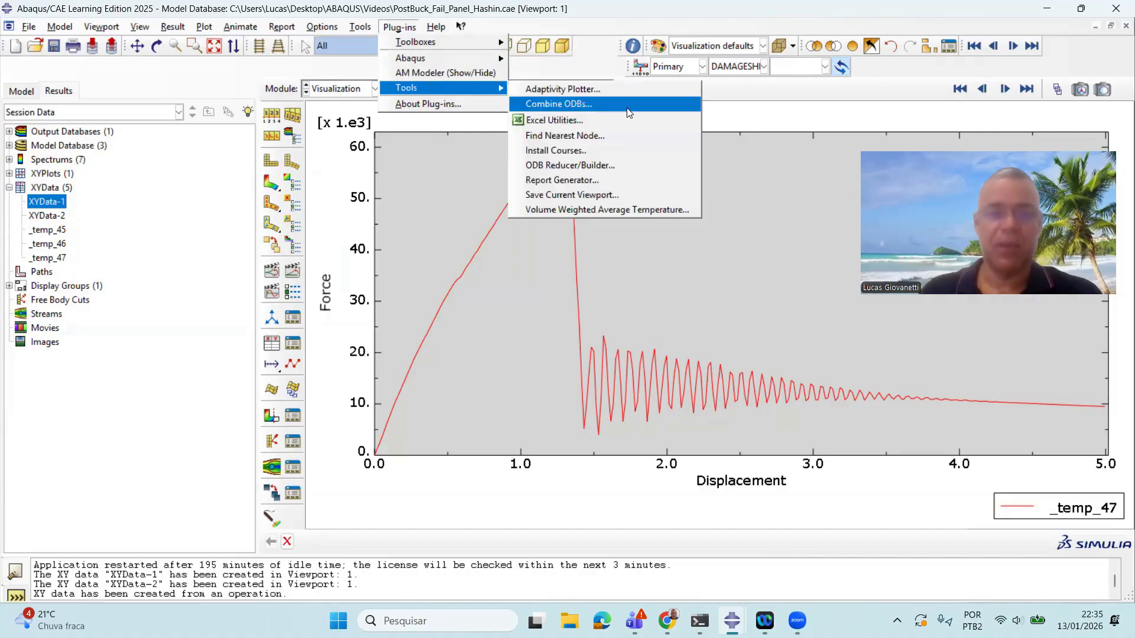
{"action": "left_click", "coordinate": [623, 122]}
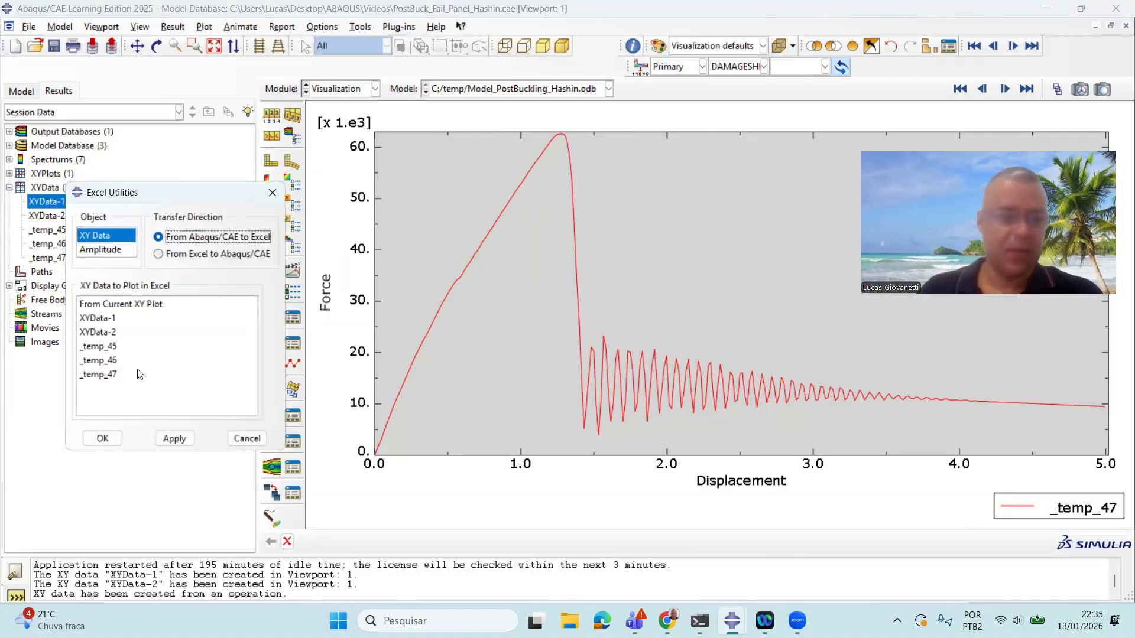
{"action": "left_click", "coordinate": [106, 378]}
{"action": "left_click", "coordinate": [105, 438]}
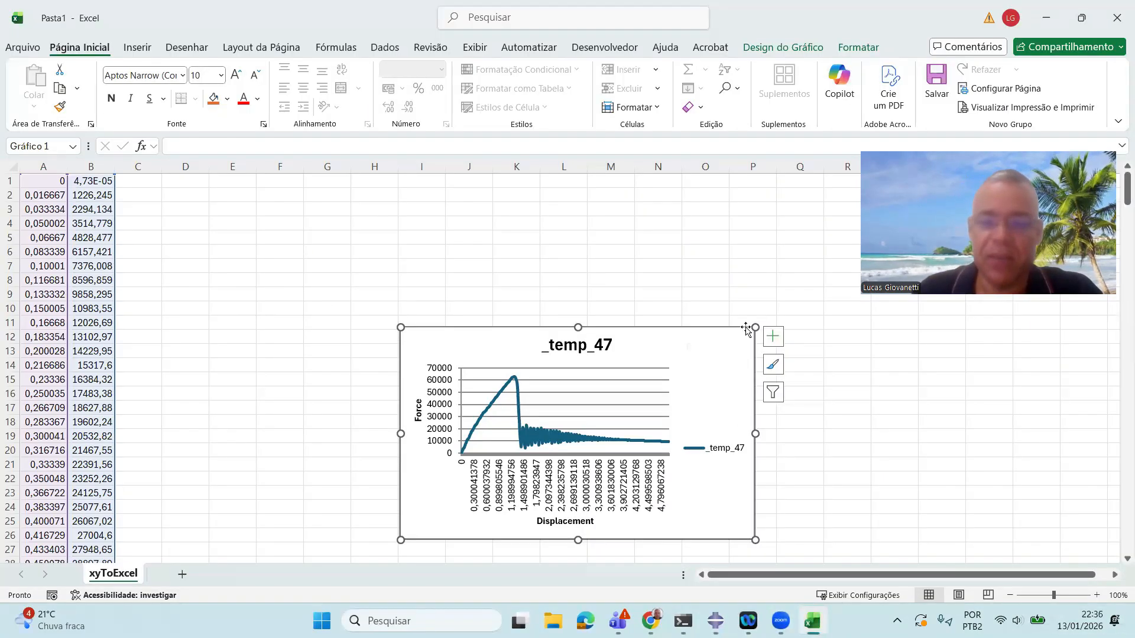
Enlarge the force-displacement chart and change its type to X Y scatter with straight lines (Dispersão com Linhas Retas).
{"action": "left_click_drag", "start_coordinate": [394, 325], "coordinate": [247, 206]}
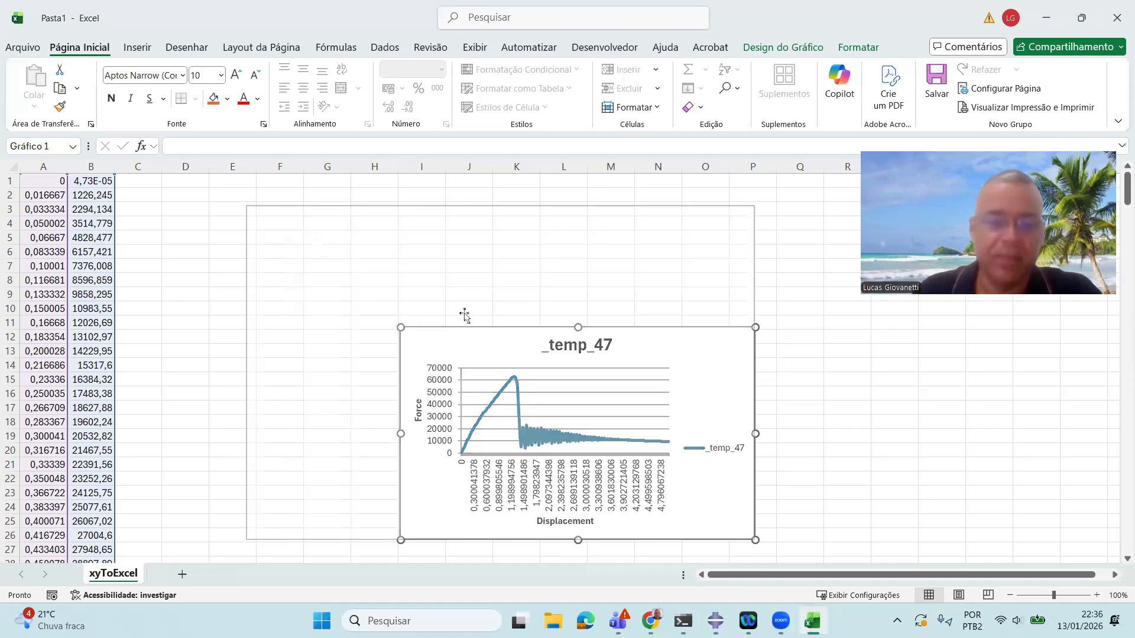
{"action": "right_click", "coordinate": [637, 337]}
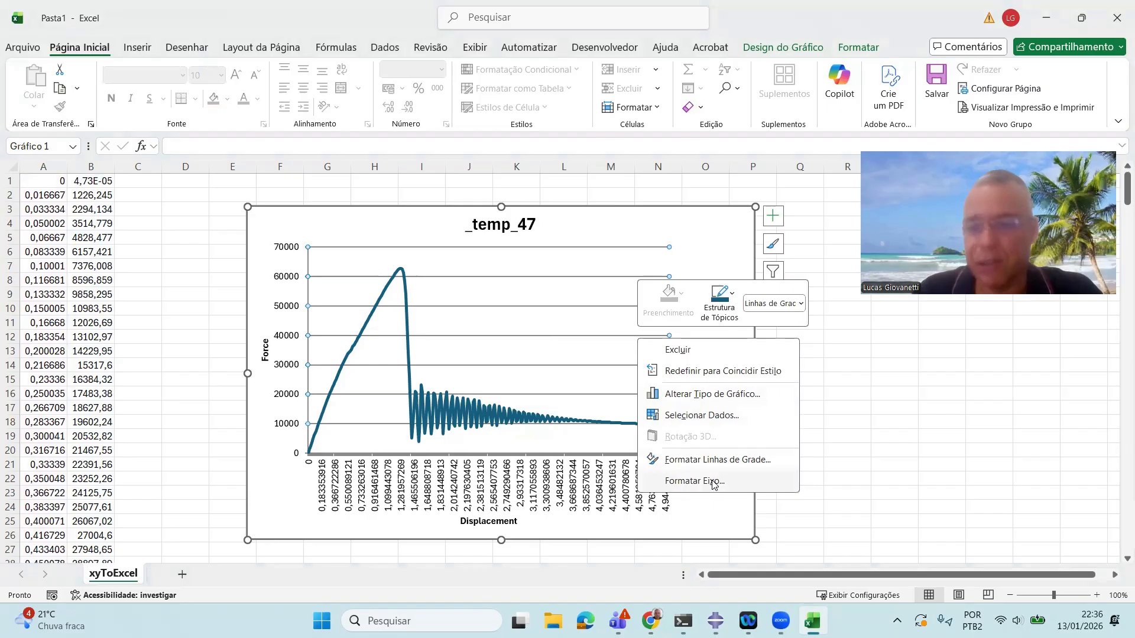
{"action": "left_click", "coordinate": [713, 394]}
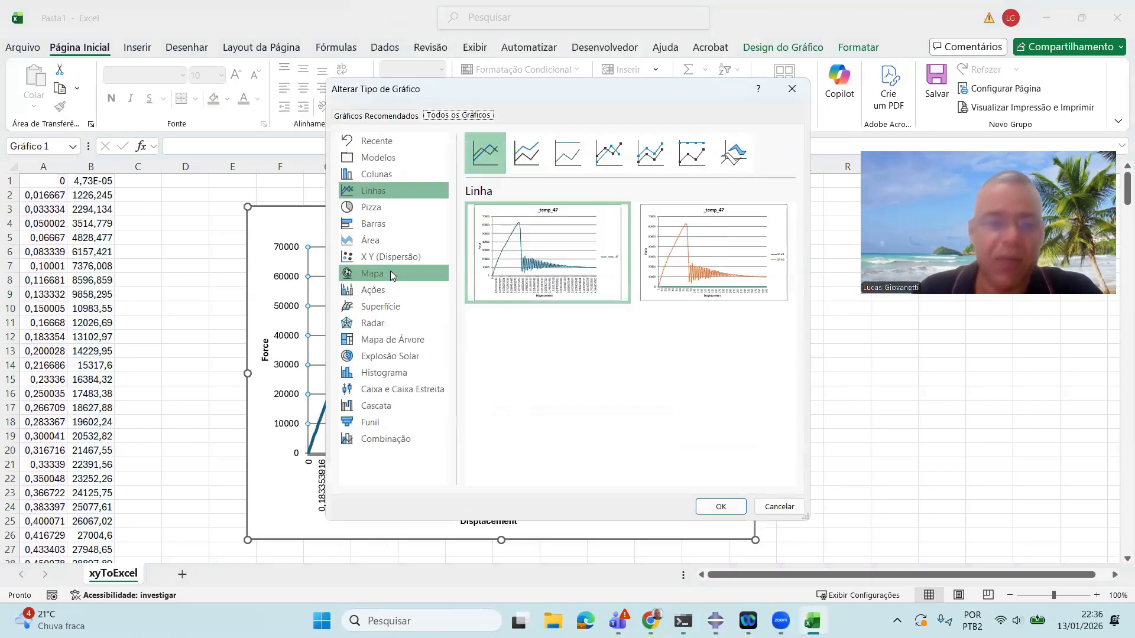
{"action": "left_click", "coordinate": [393, 258]}
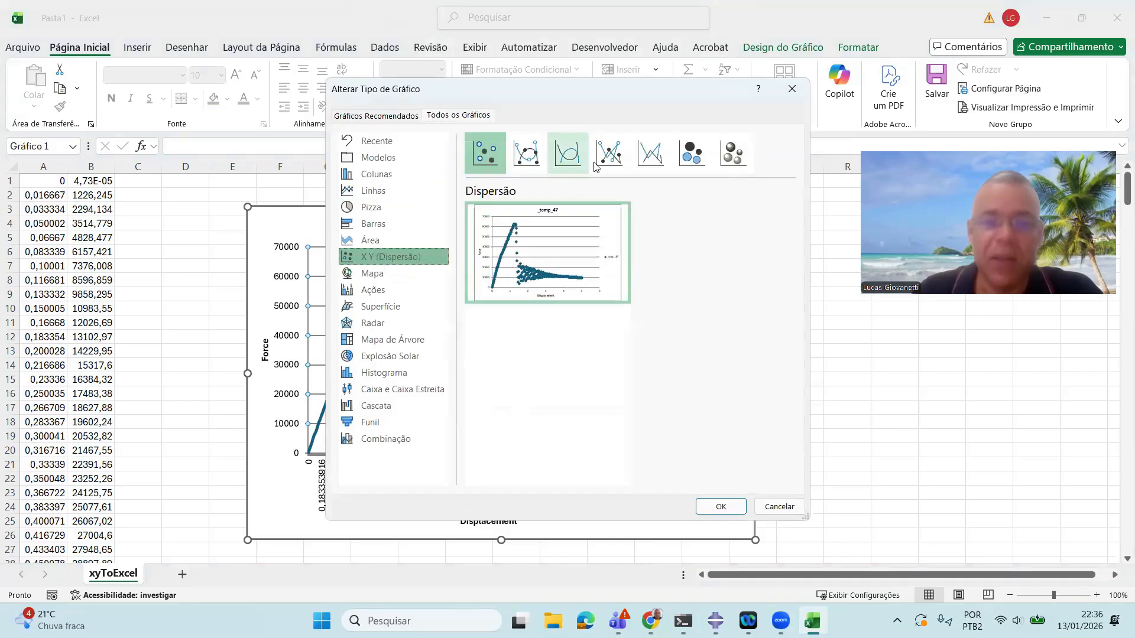
{"action": "left_click", "coordinate": [568, 154]}
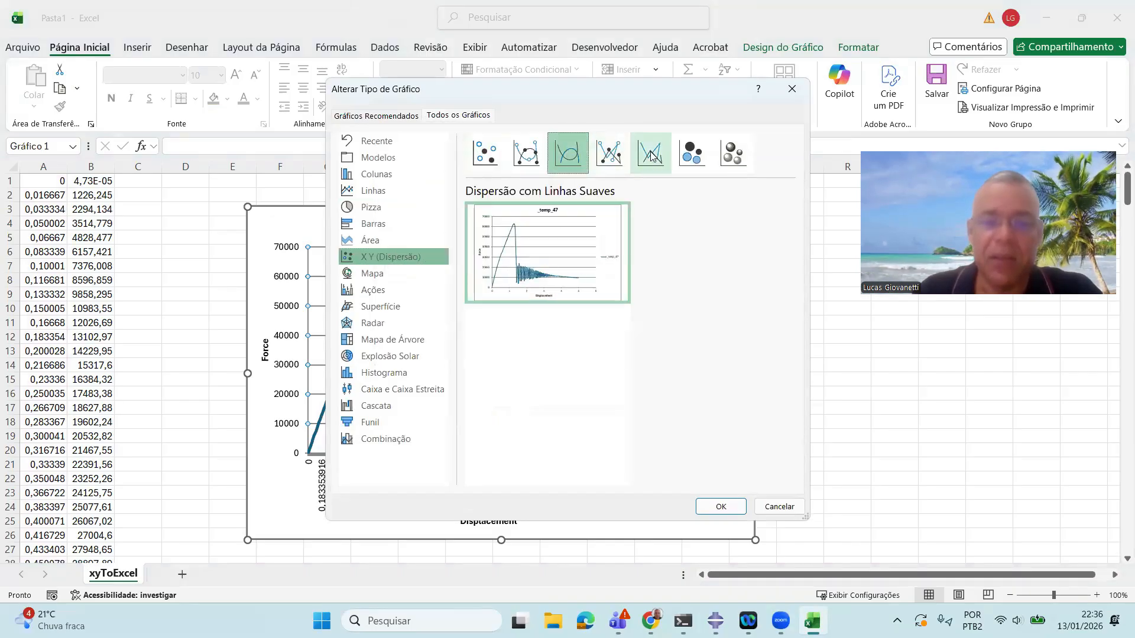
{"action": "left_click", "coordinate": [651, 154]}
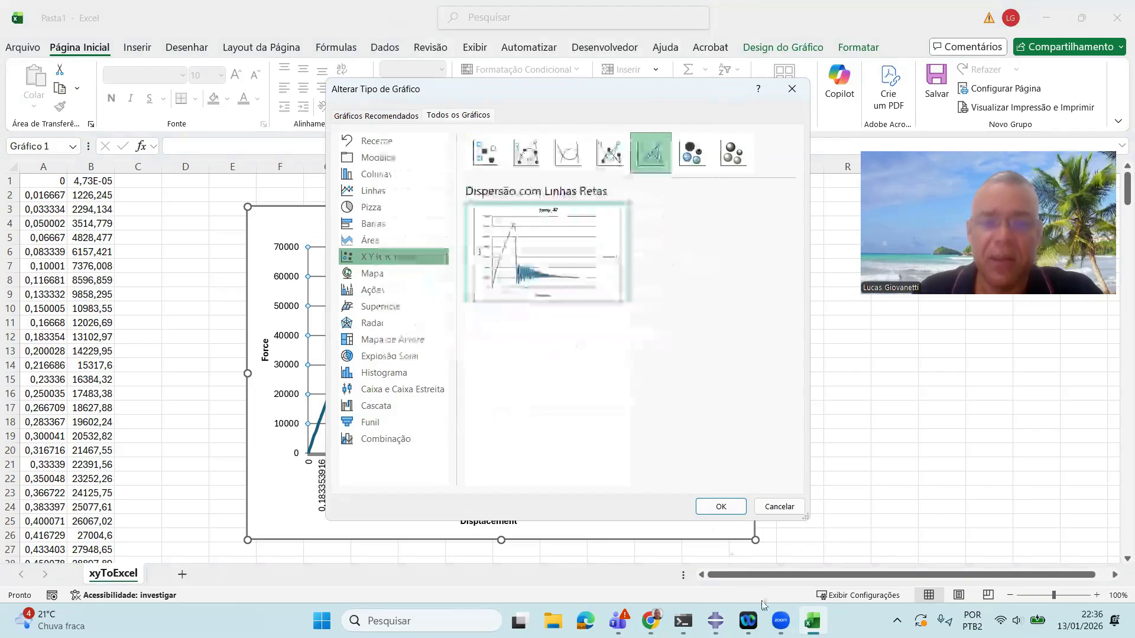
{"action": "left_click", "coordinate": [720, 507]}
{"action": "left_click", "coordinate": [834, 473]}
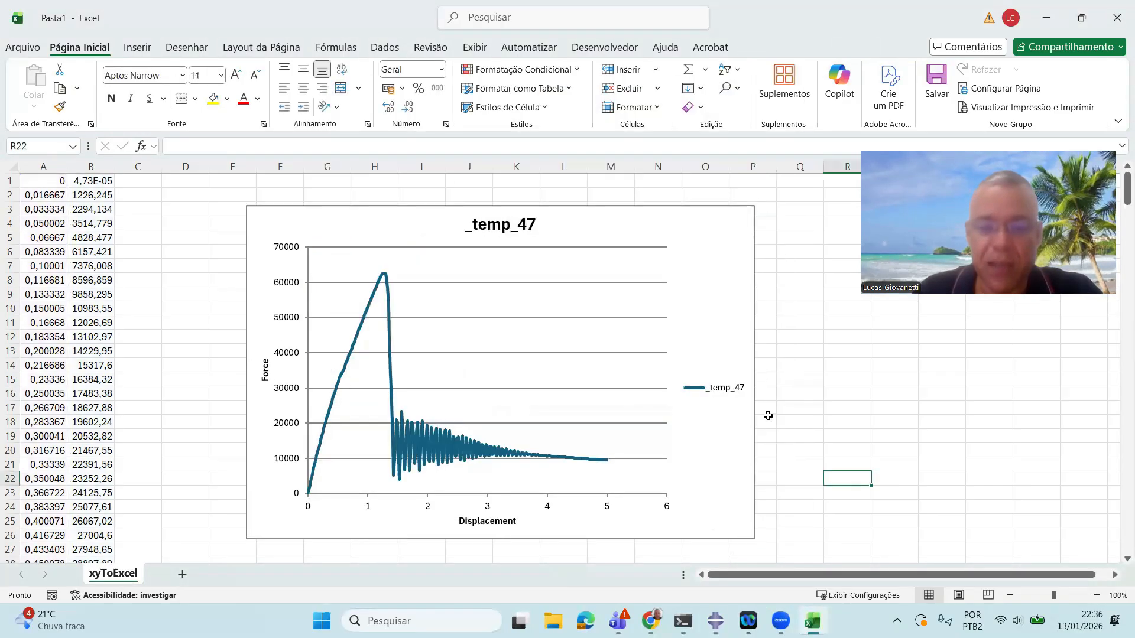
Widen the chart and delete its legend, horizontal gridlines and title.
{"action": "left_click", "coordinate": [742, 410]}
{"action": "left_click_drag", "start_coordinate": [754, 373], "coordinate": [876, 373]}
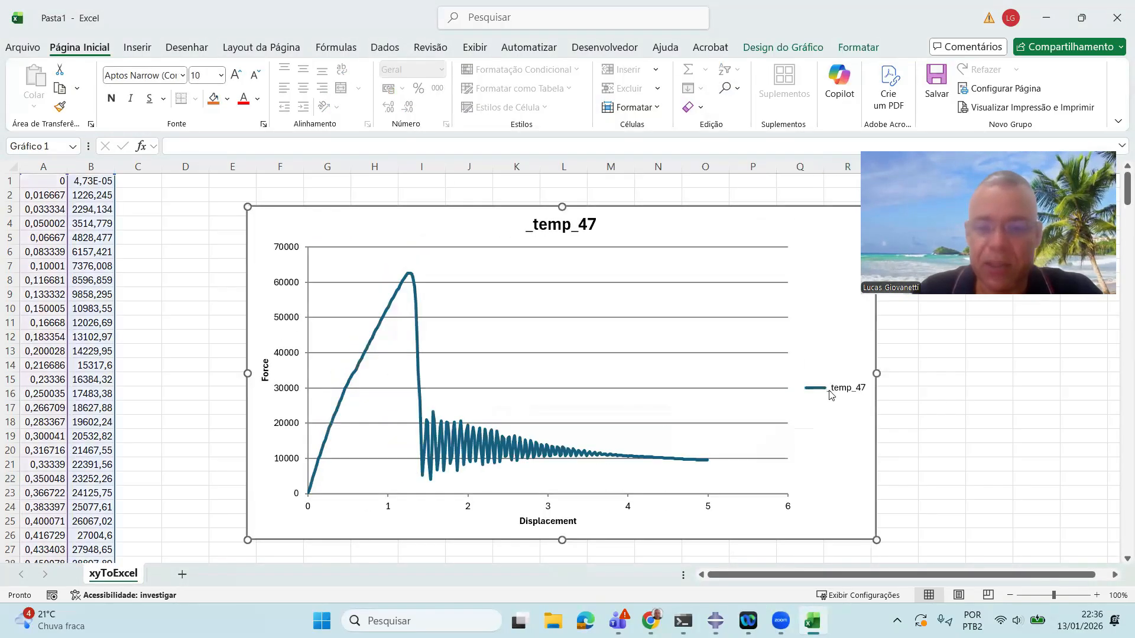
{"action": "left_click", "coordinate": [830, 395]}
{"action": "key", "text": "Delete"}
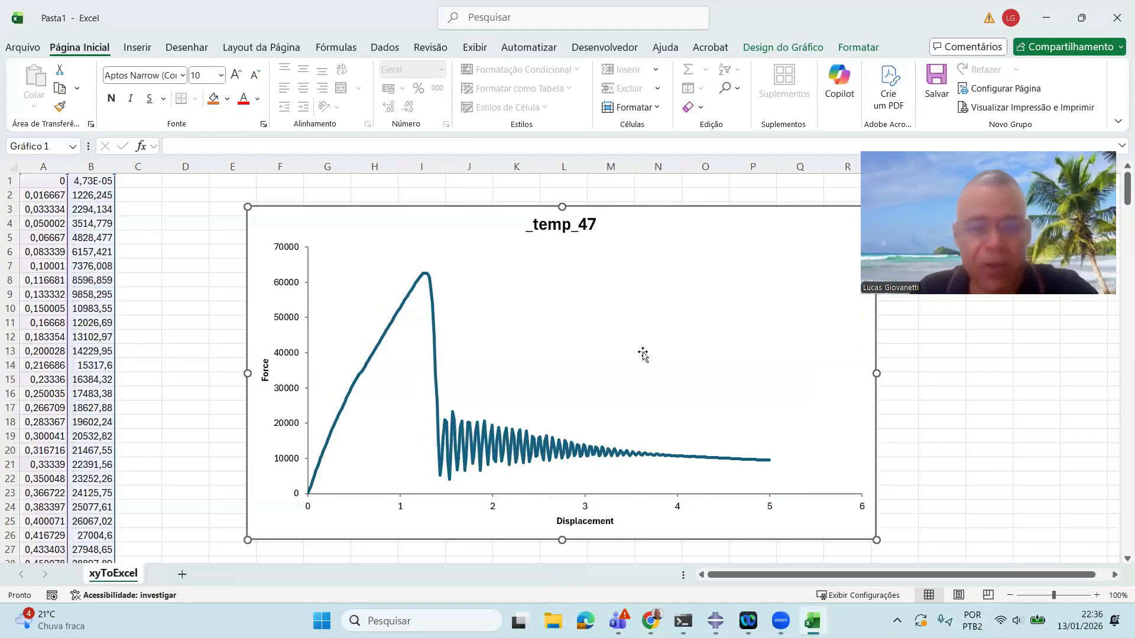
{"action": "left_click", "coordinate": [575, 227]}
{"action": "key", "text": "Delete"}
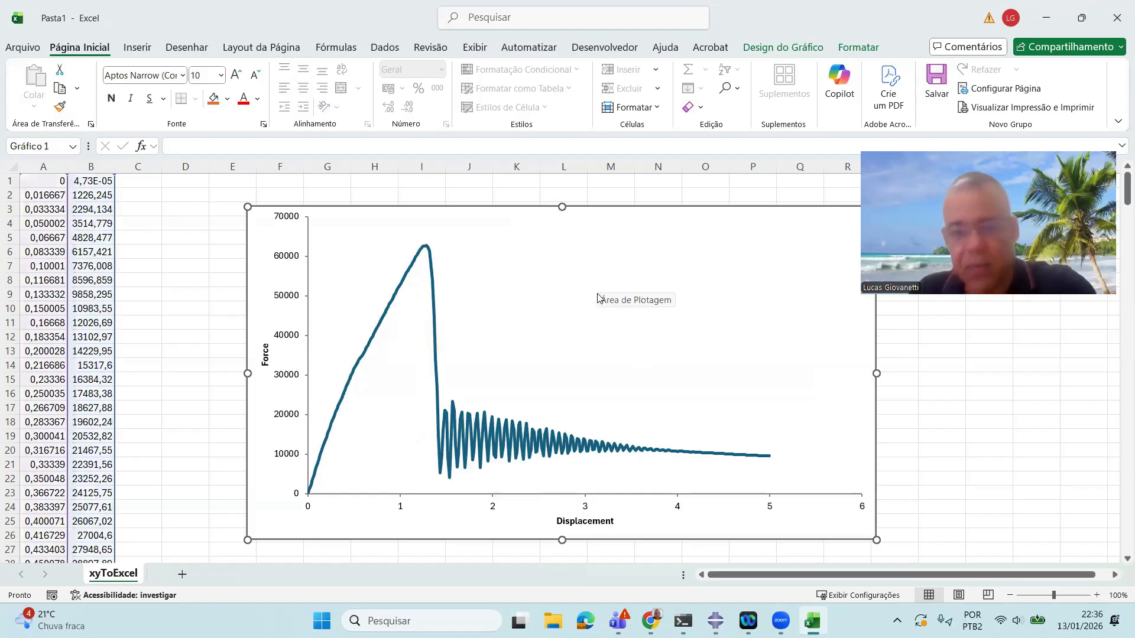
Stretch the chart on both sides so it spans from column D to beyond column R.
{"action": "left_click", "coordinate": [628, 408]}
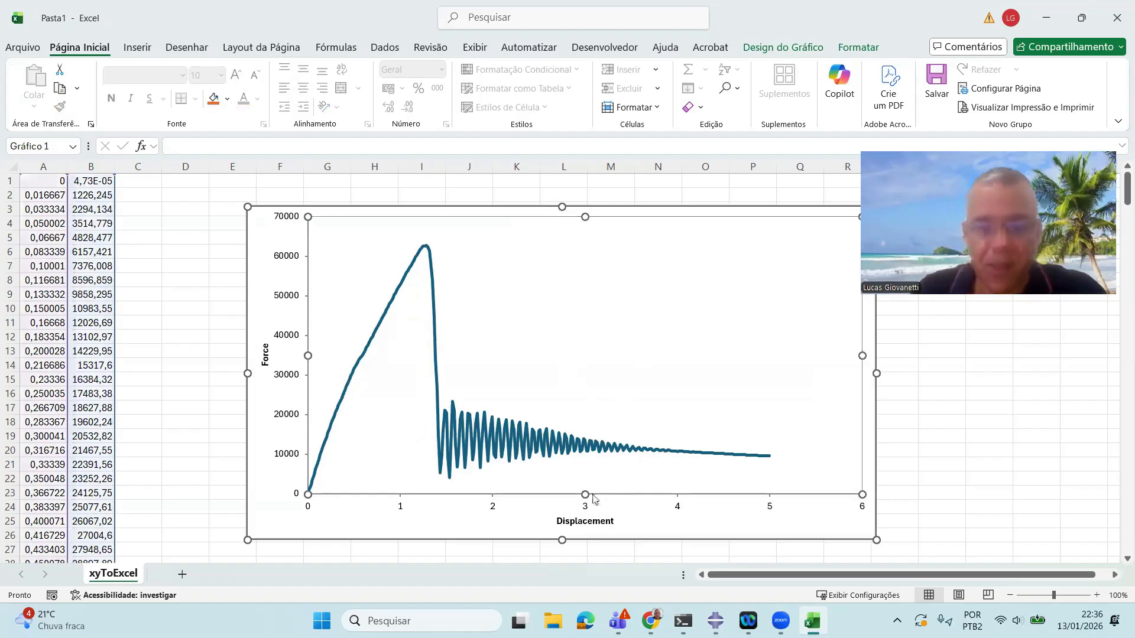
{"action": "left_click_drag", "start_coordinate": [873, 374], "coordinate": [1100, 378]}
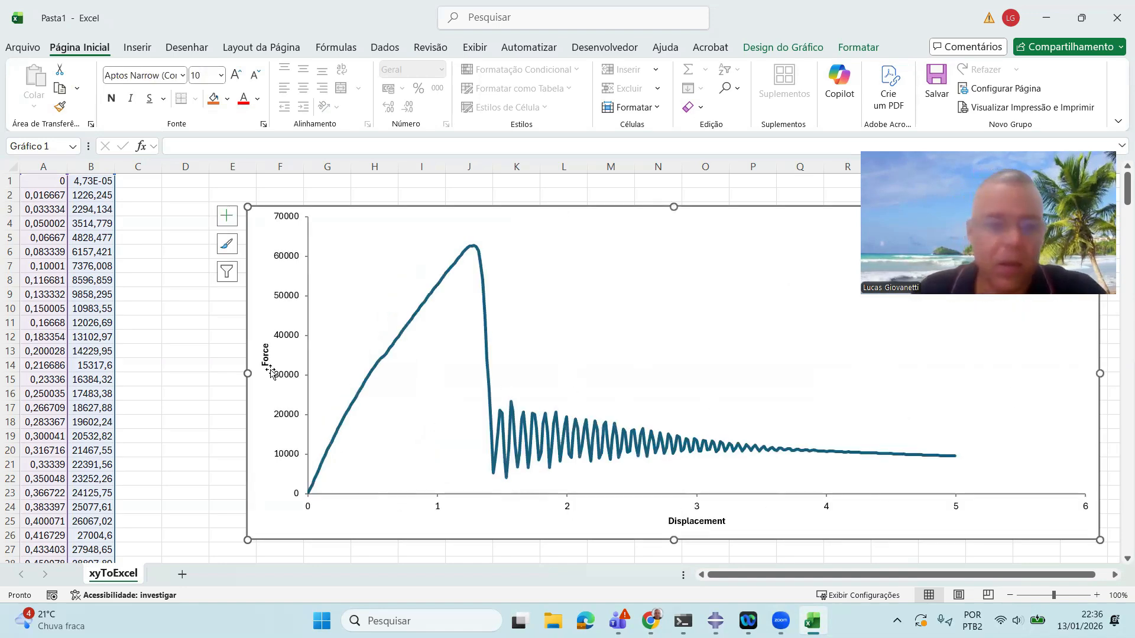
{"action": "left_click_drag", "start_coordinate": [248, 374], "coordinate": [155, 367]}
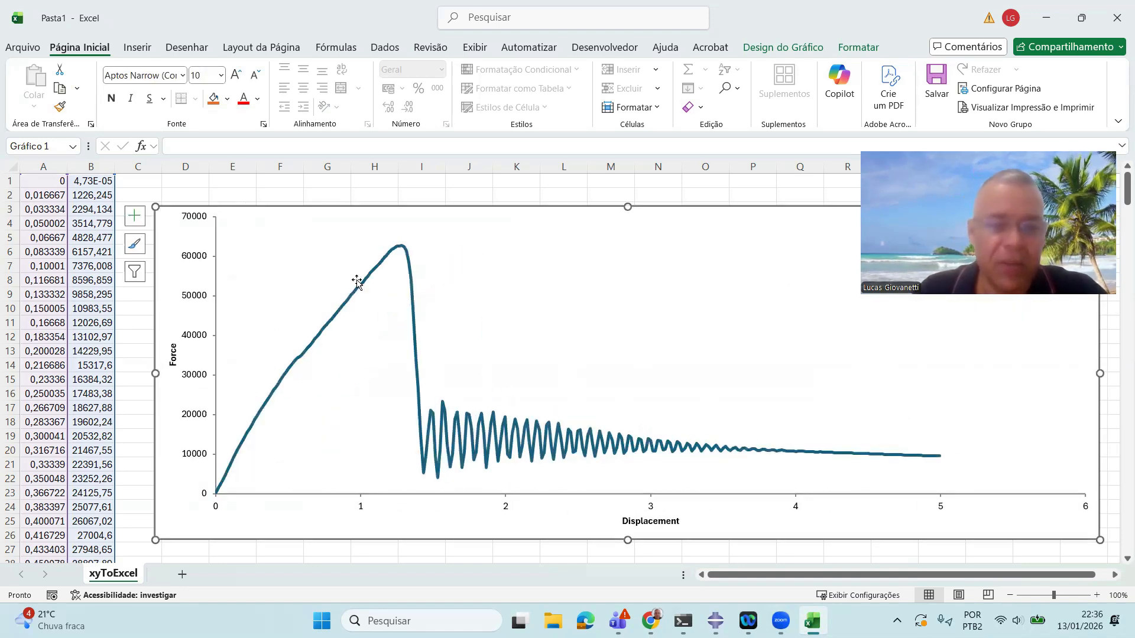
{"action": "left_click", "coordinate": [543, 180]}
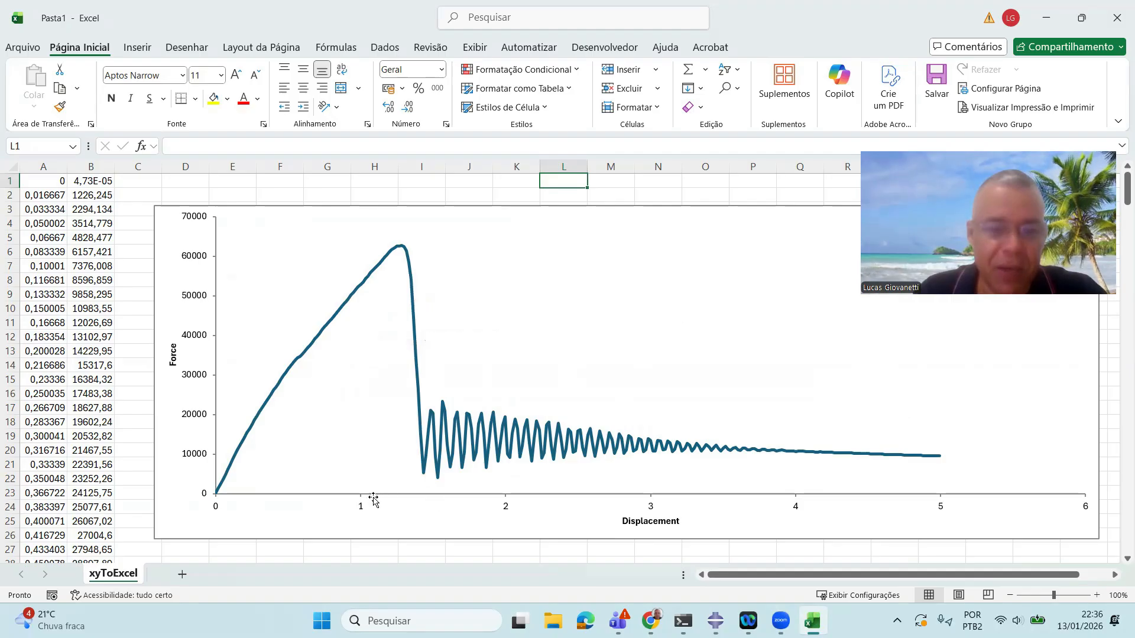
Set the maximum limit of the horizontal Displacement axis to 1,3.
{"action": "left_click", "coordinate": [375, 503]}
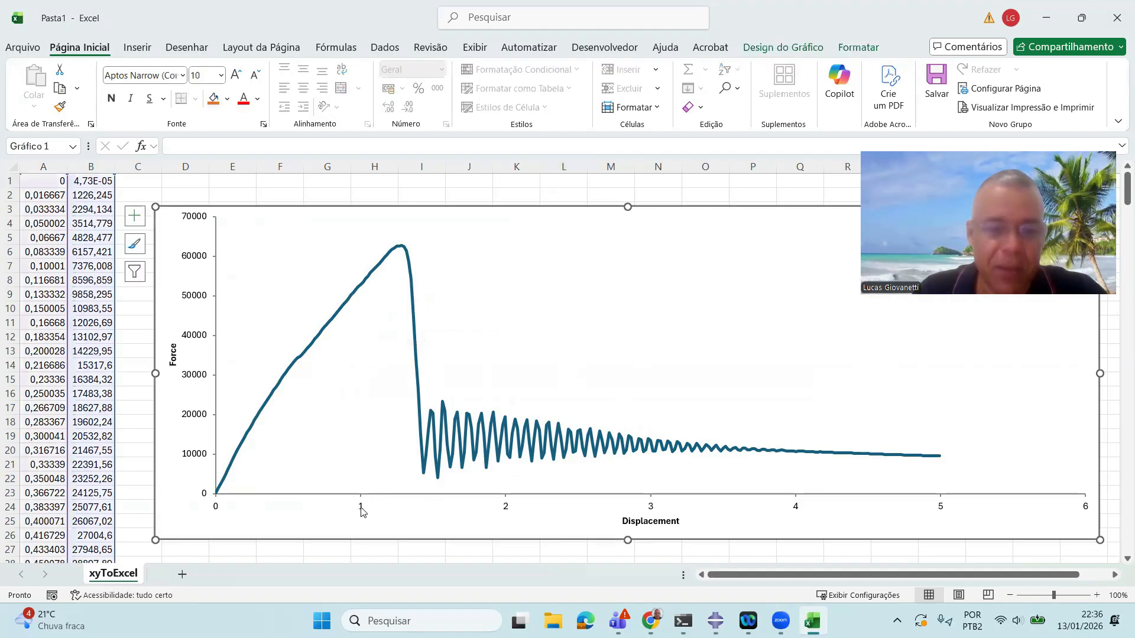
{"action": "left_click", "coordinate": [361, 510]}
{"action": "right_click", "coordinate": [361, 511]}
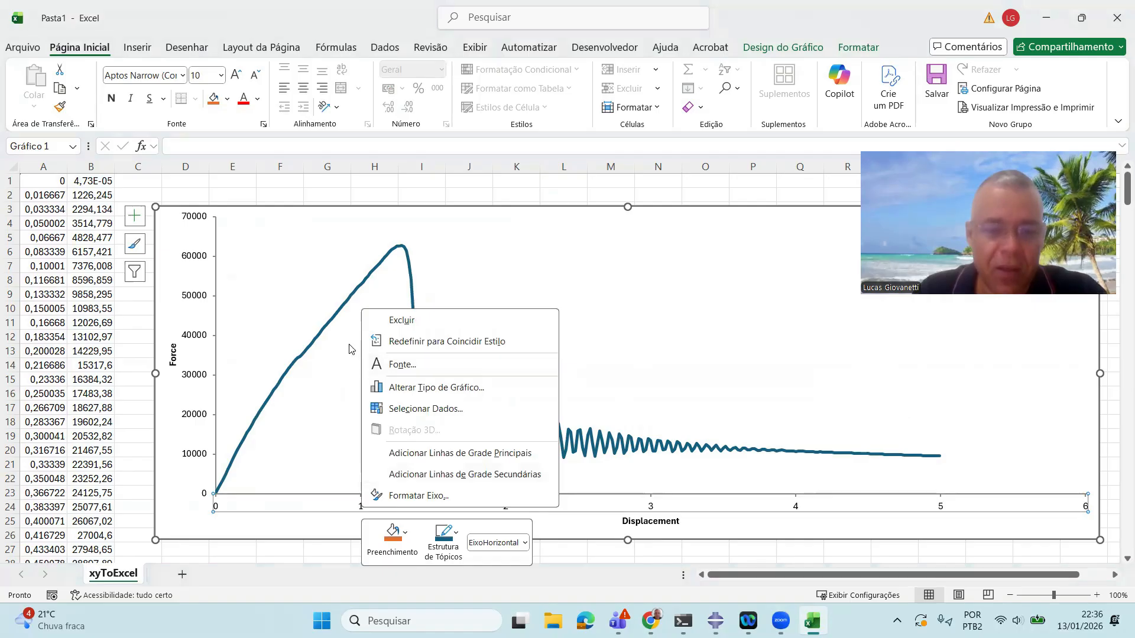
{"action": "key", "text": "Escape"}
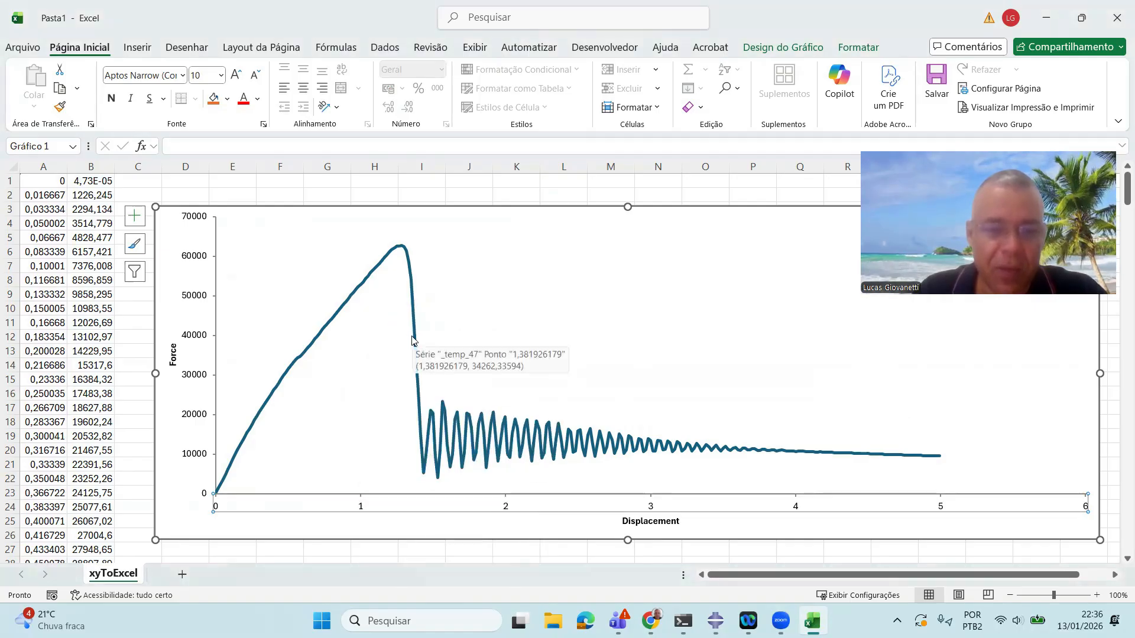
{"action": "right_click", "coordinate": [362, 505]}
{"action": "key", "text": "Escape"}
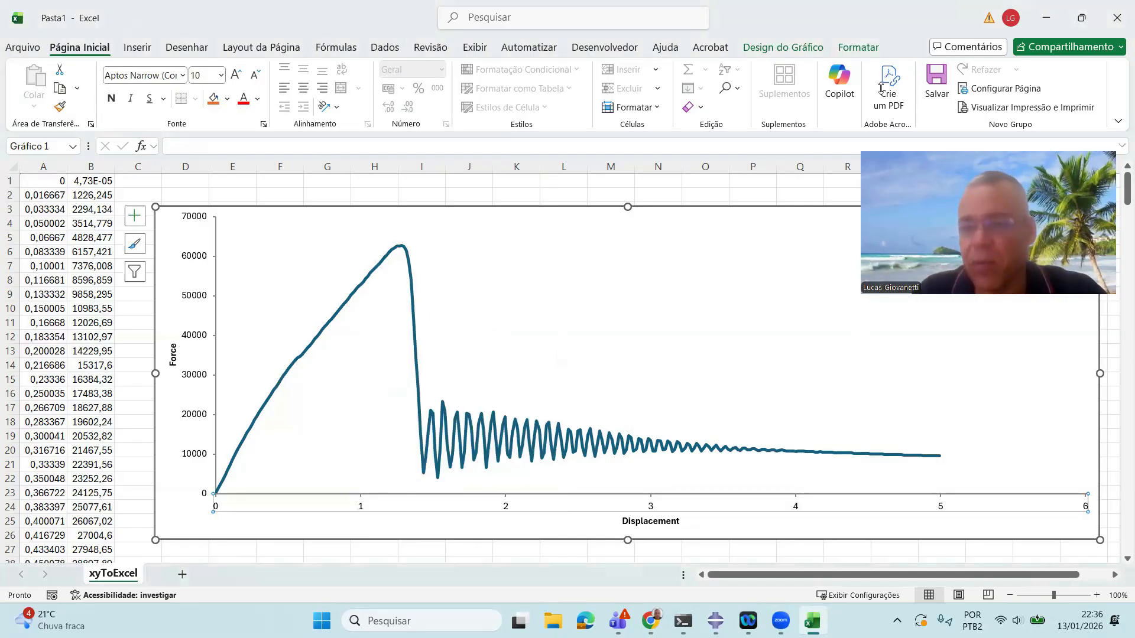
{"action": "key", "text": "ctrl+1"}
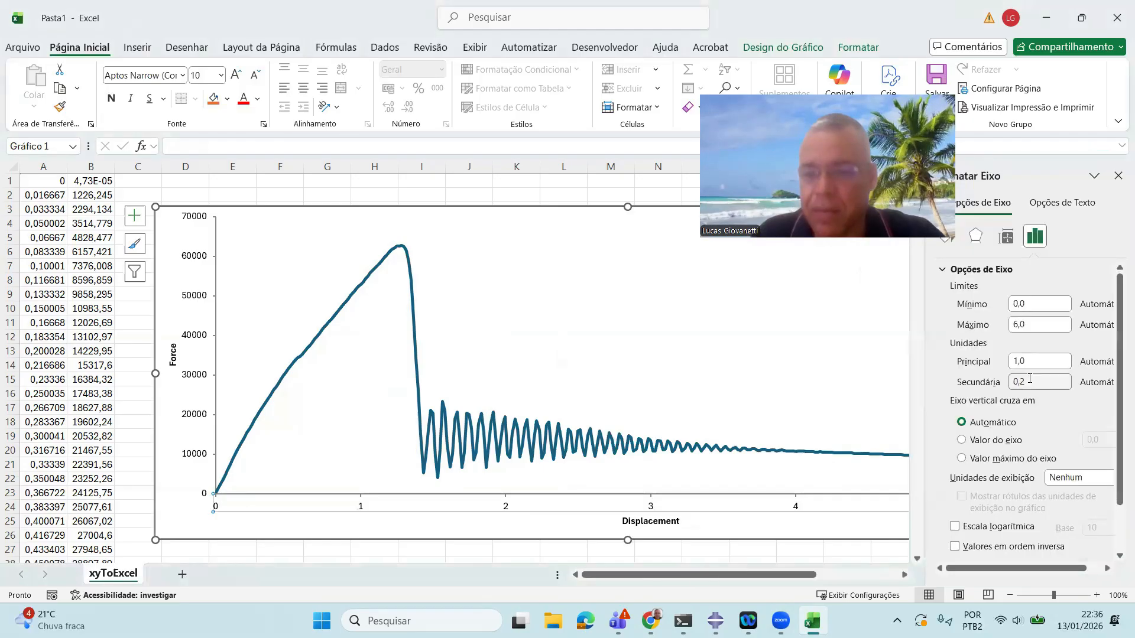
{"action": "left_click", "coordinate": [1038, 324]}
{"action": "type", "text": "1,3"}
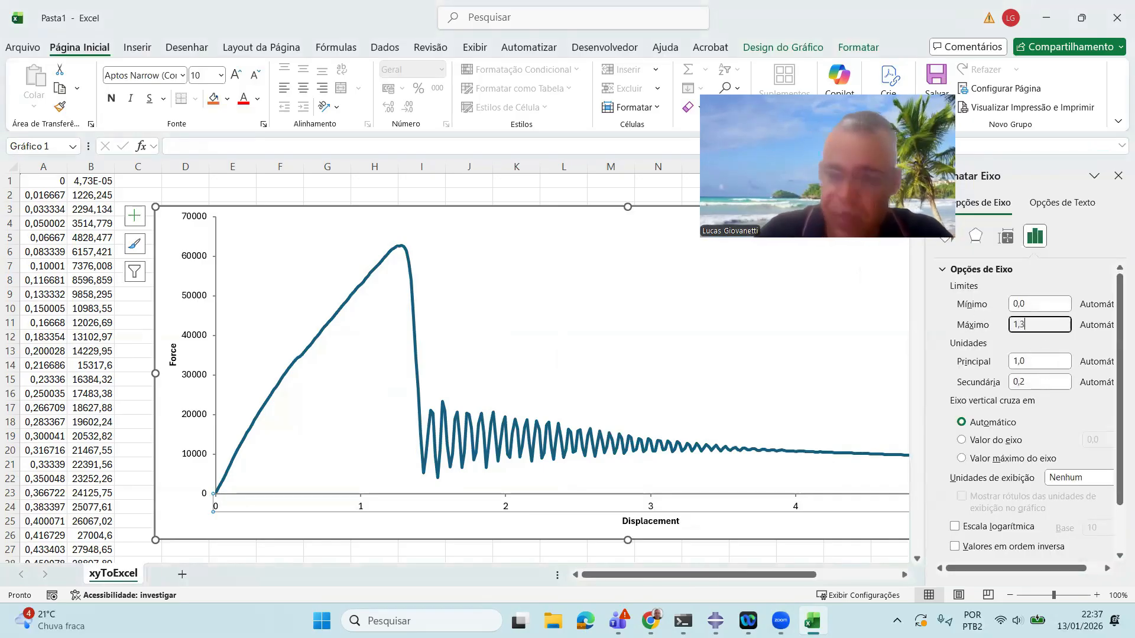
{"action": "key", "text": "Return"}
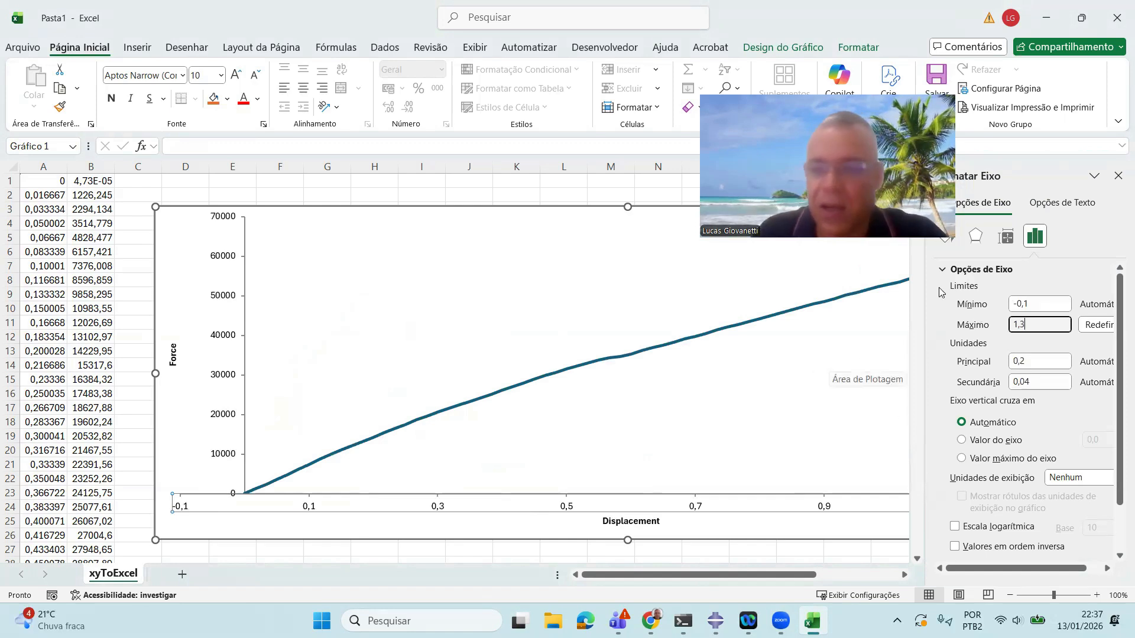
{"action": "left_click", "coordinate": [1118, 176]}
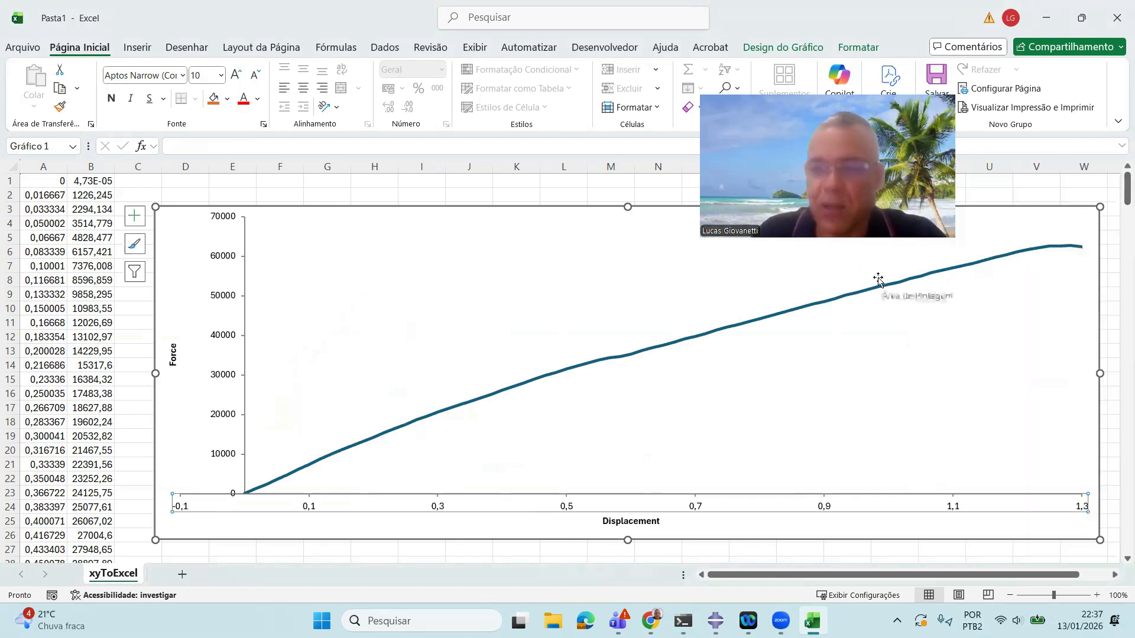
Set the maximum limit of the horizontal Displacement axis to 1,39.
{"action": "right_click", "coordinate": [960, 510]}
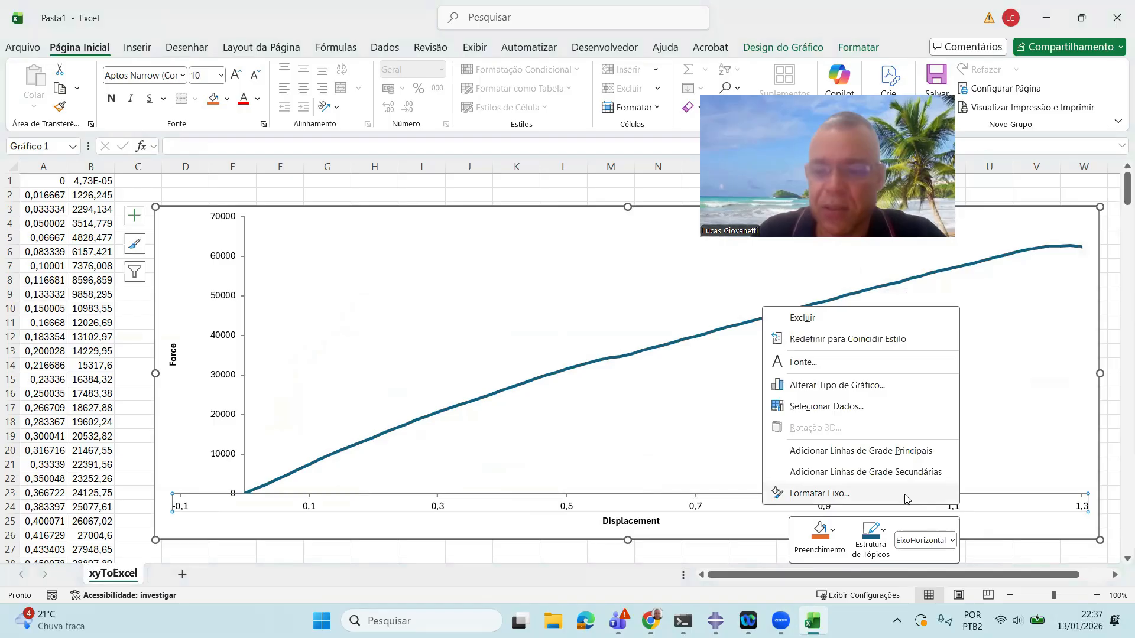
{"action": "left_click", "coordinate": [798, 494]}
{"action": "left_click", "coordinate": [1029, 325]}
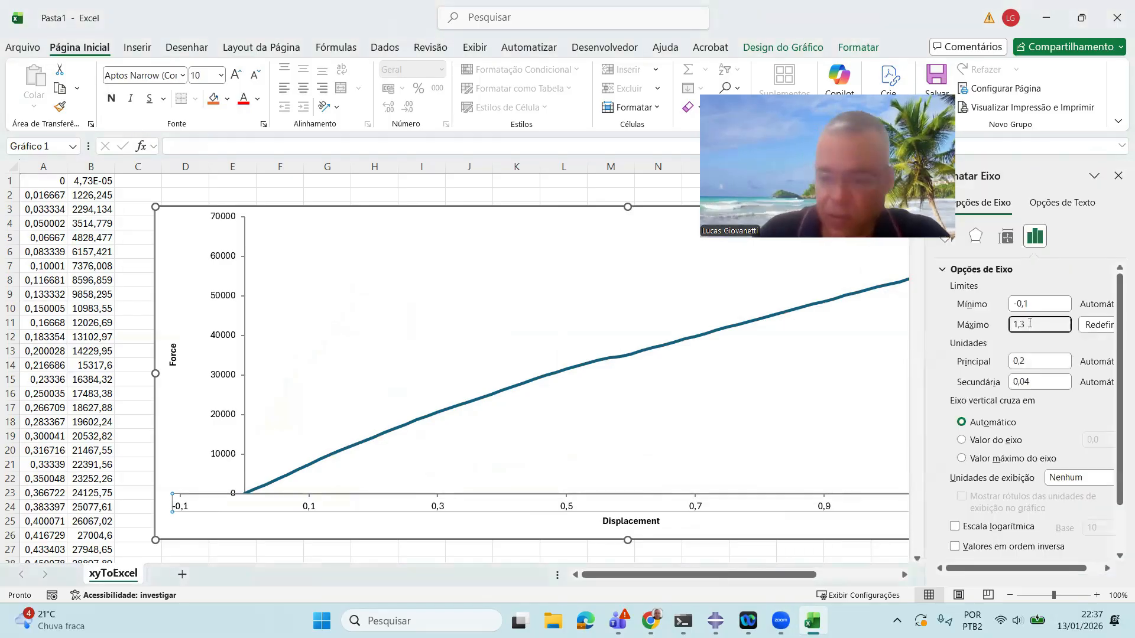
{"action": "key", "text": "Return"}
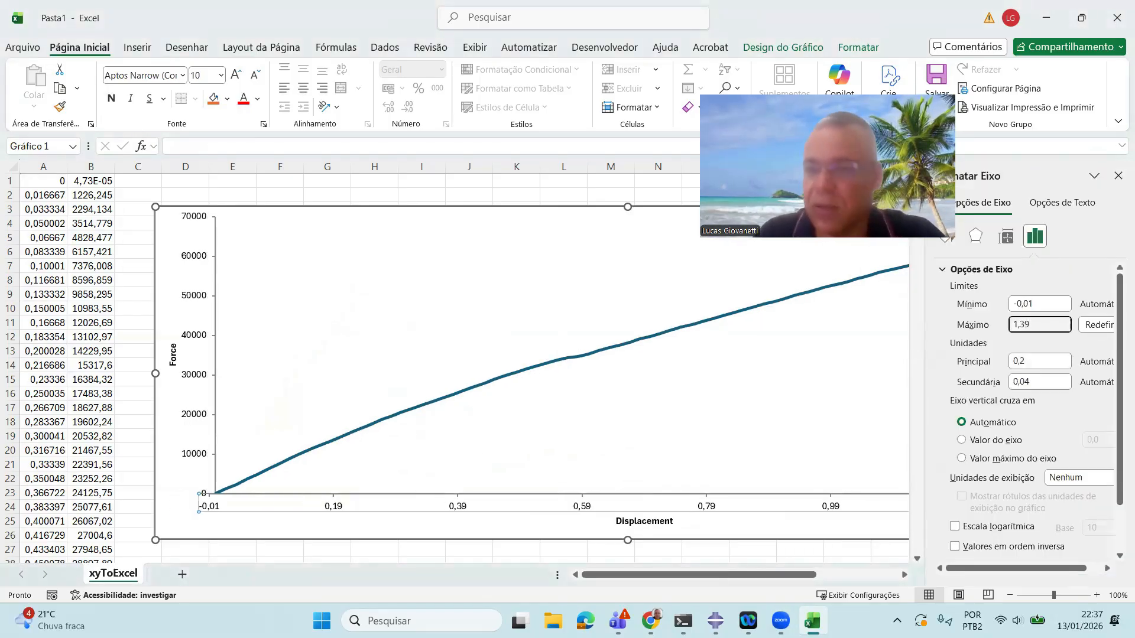
{"action": "left_click", "coordinate": [1117, 176]}
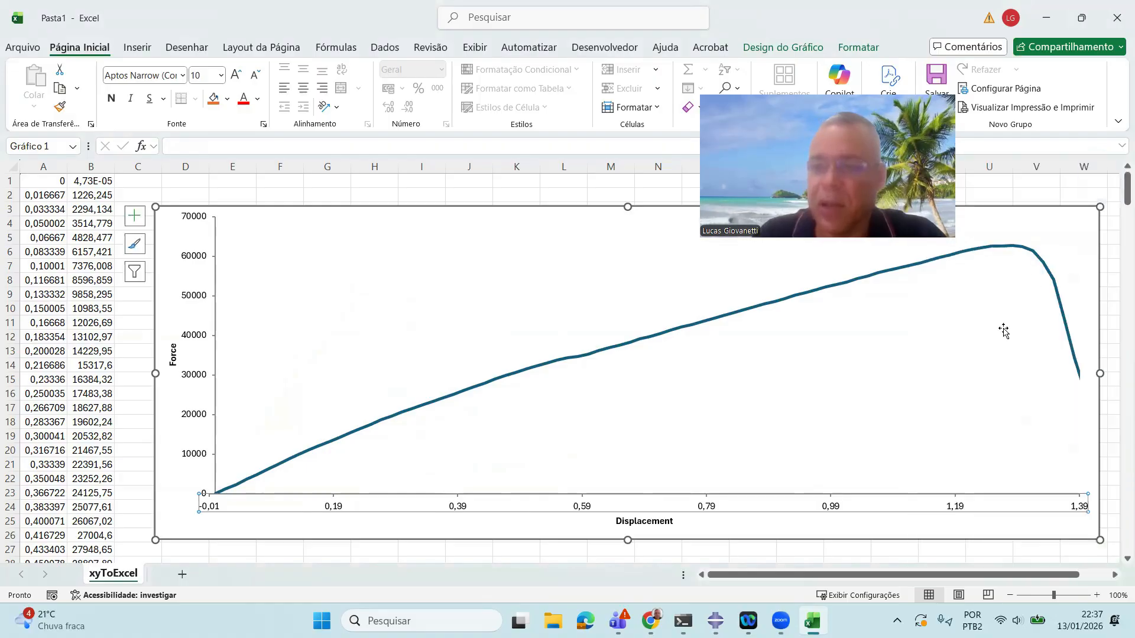
Narrow the chart so it ends at about column P, and switch back to the Abaqus/CAE window with the XY plot.
{"action": "scroll", "coordinate": [992, 340], "scroll_direction": "down", "scroll_amount": 1, "text": "ctrl"}
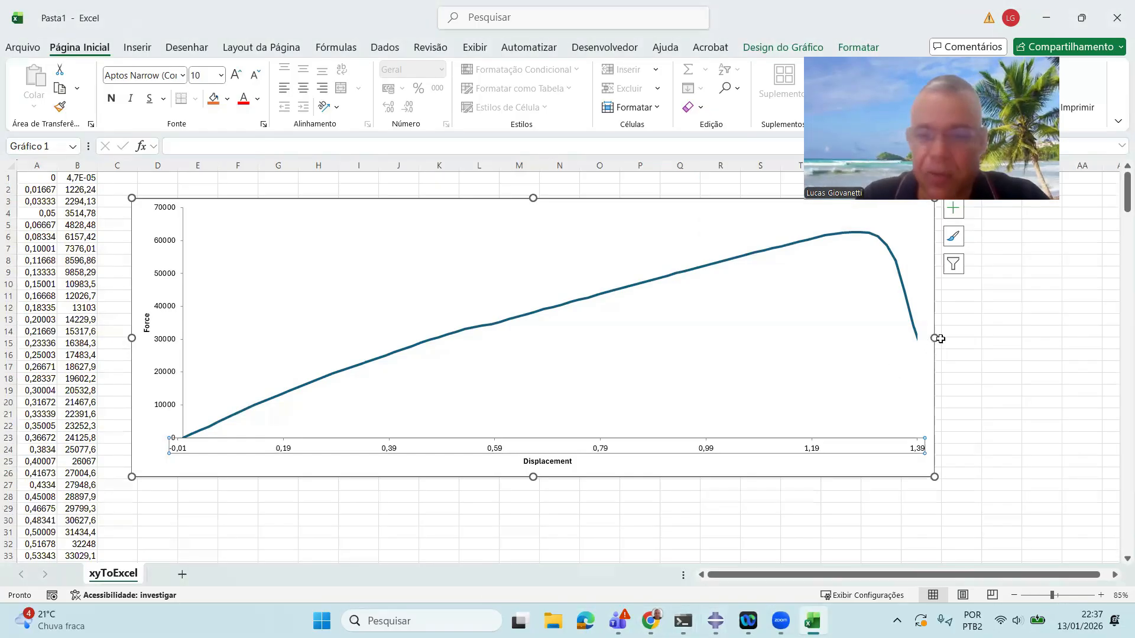
{"action": "left_click_drag", "start_coordinate": [935, 337], "coordinate": [644, 346]}
{"action": "left_click", "coordinate": [793, 391]}
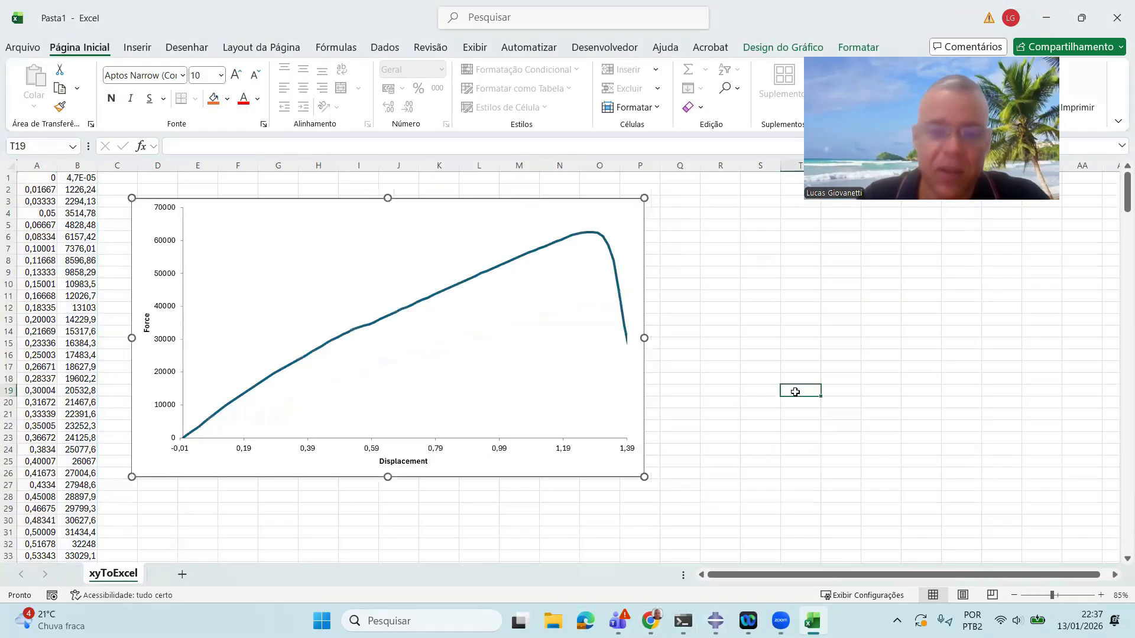
{"action": "mouse_move", "coordinate": [716, 621]}
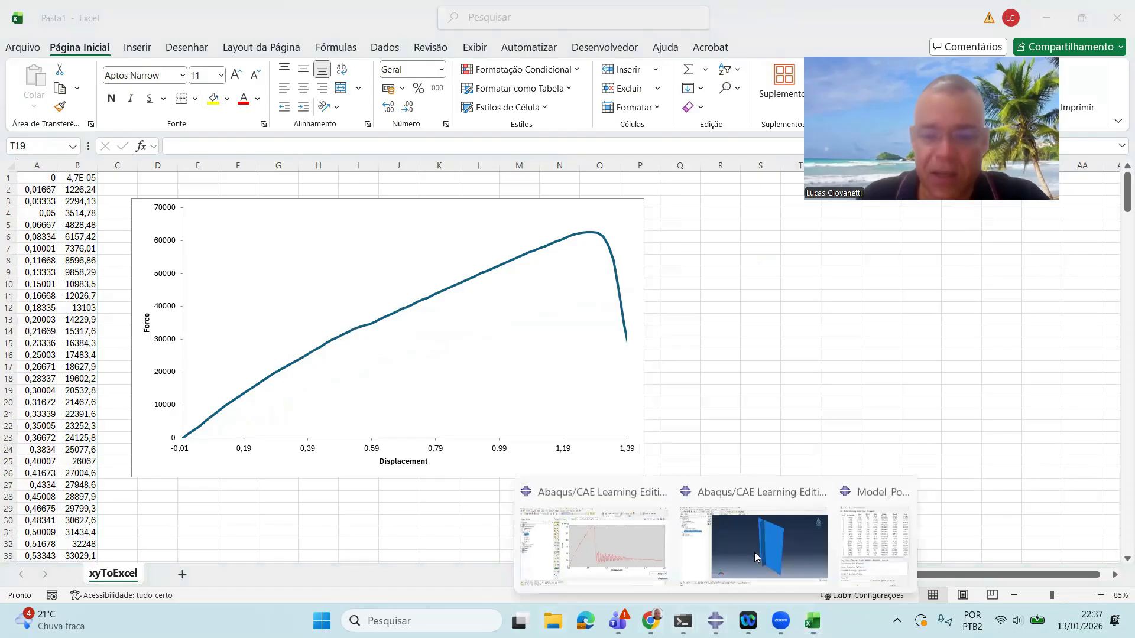
{"action": "left_click", "coordinate": [632, 549]}
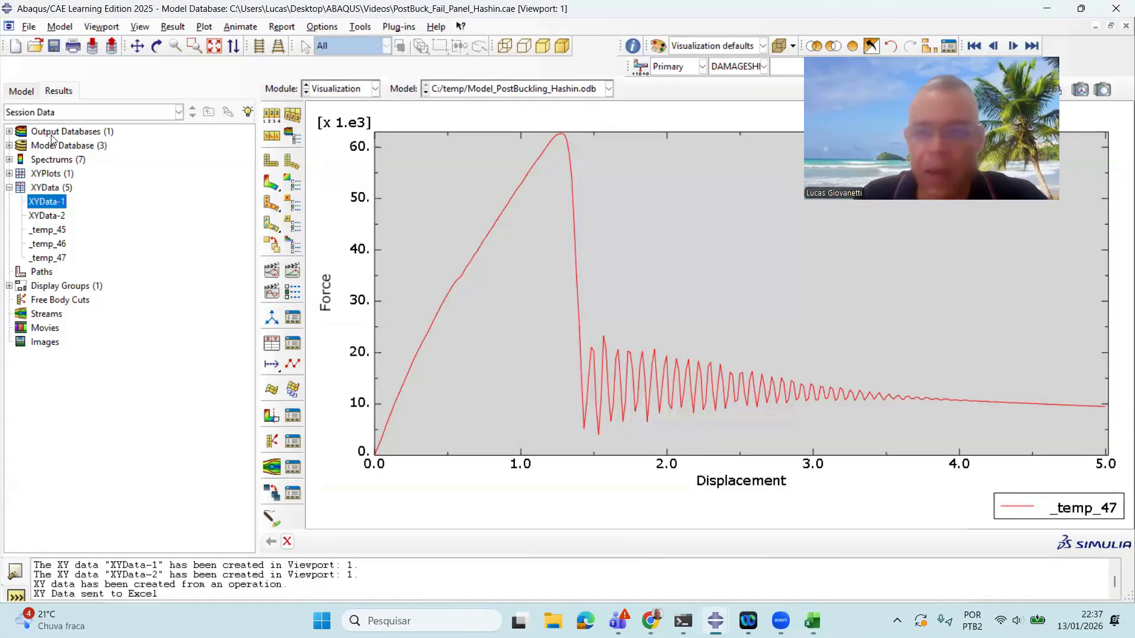
Open the results of the completed Model_PostBuckling_Hashin job and view the DAMAGESHR contour on the deformed panel.
{"action": "left_click", "coordinate": [17, 92]}
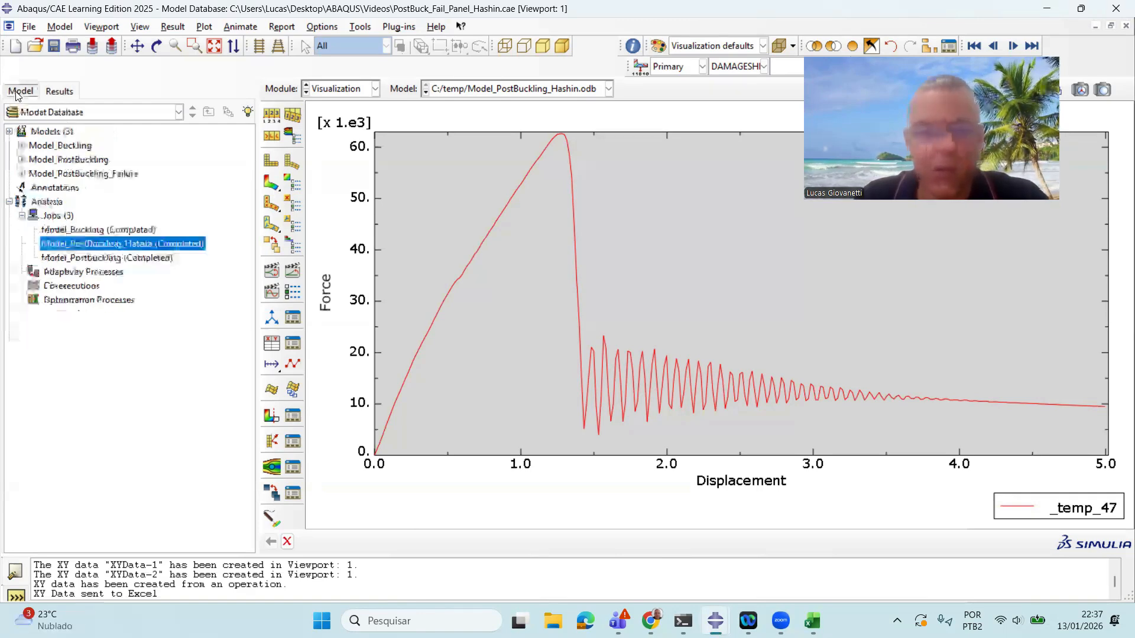
{"action": "right_click", "coordinate": [161, 248]}
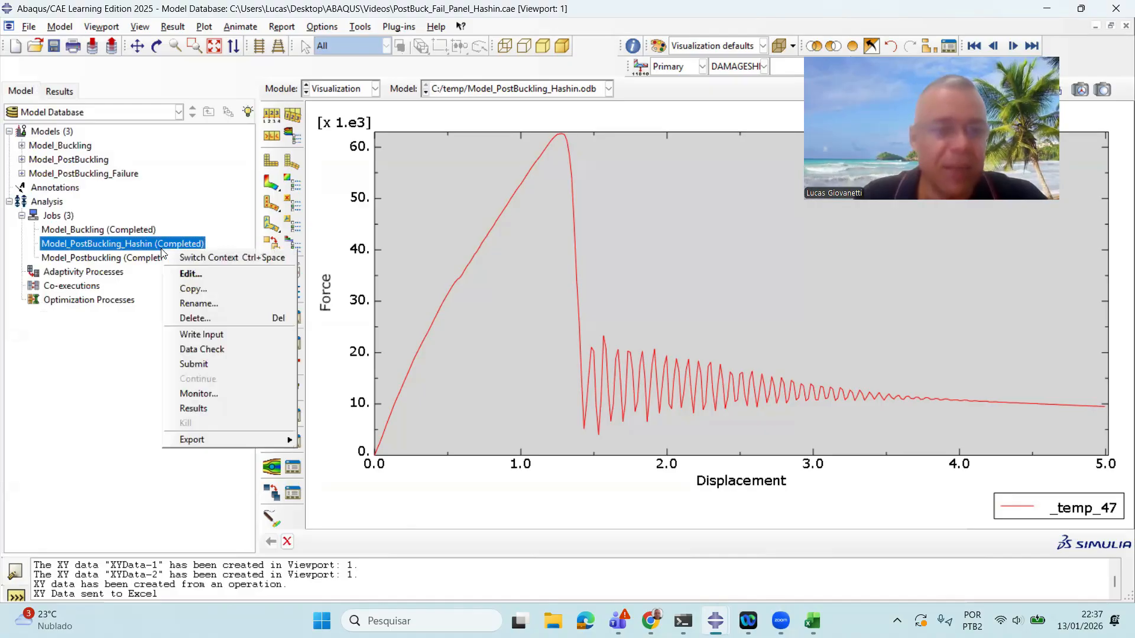
{"action": "left_click", "coordinate": [228, 410]}
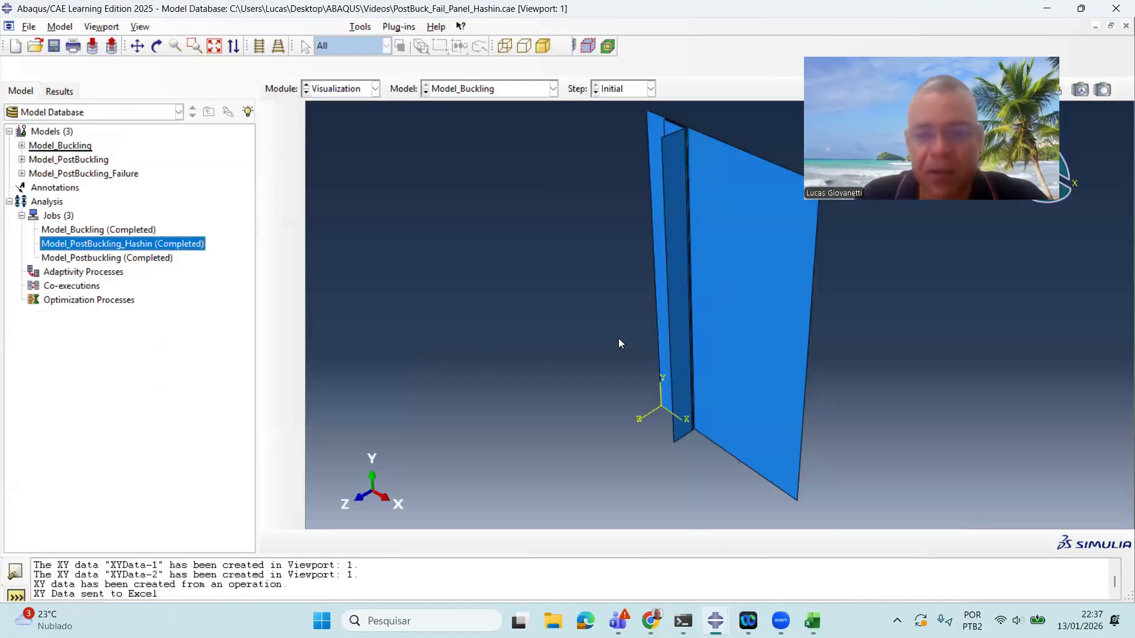
{"action": "left_click_drag", "start_coordinate": [616, 303], "coordinate": [663, 308], "text": "ctrl+alt"}
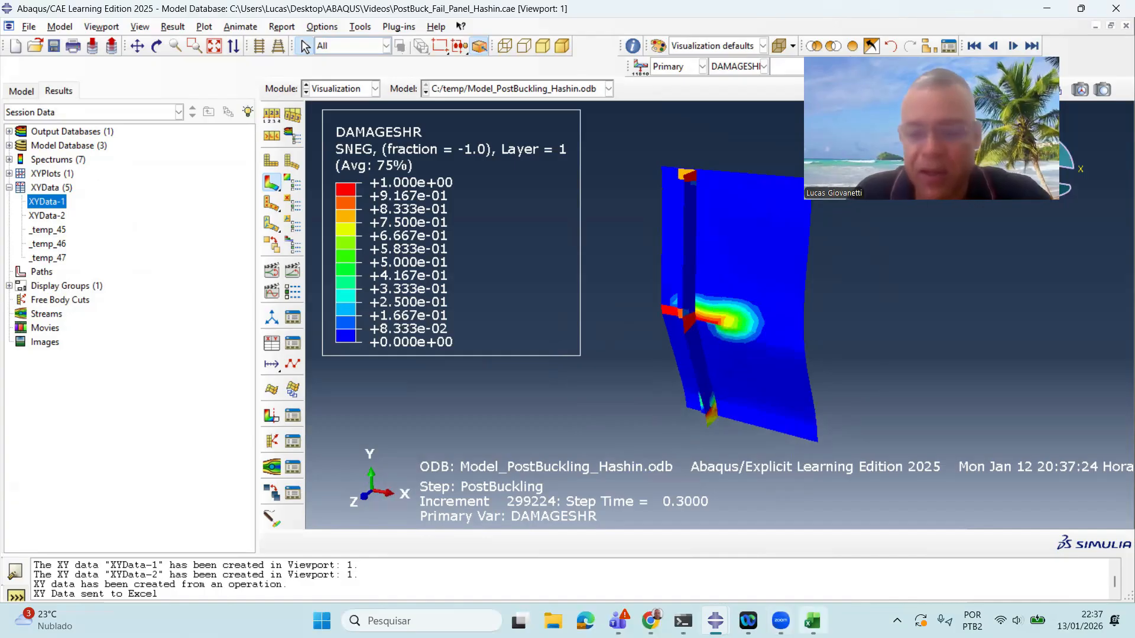
{"action": "mouse_move", "coordinate": [813, 622]}
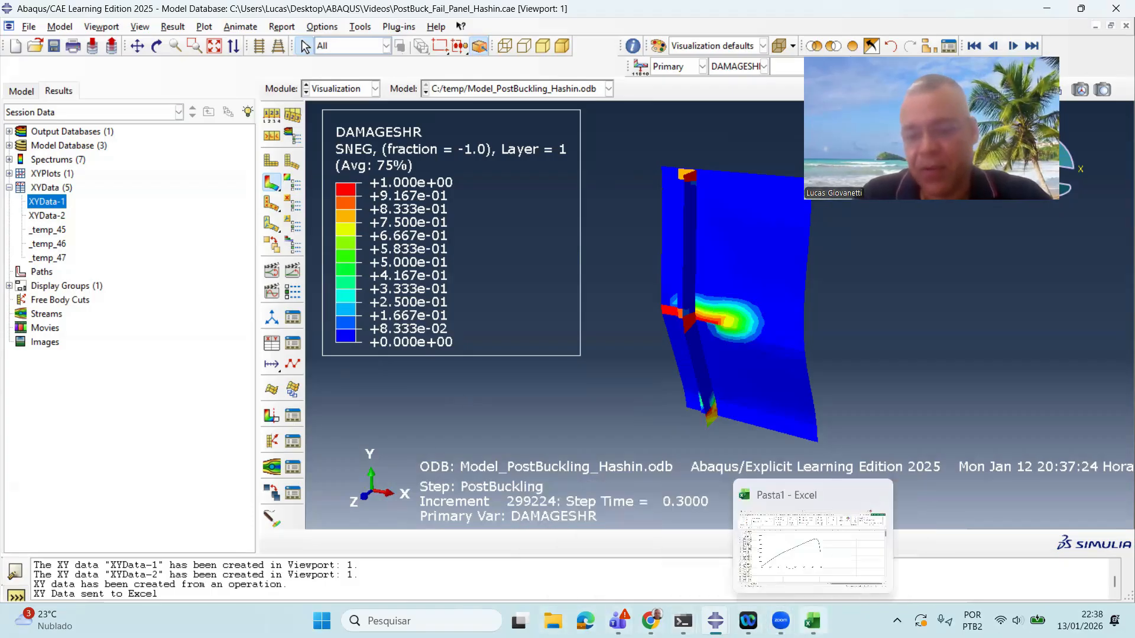
{"action": "left_click", "coordinate": [781, 621]}
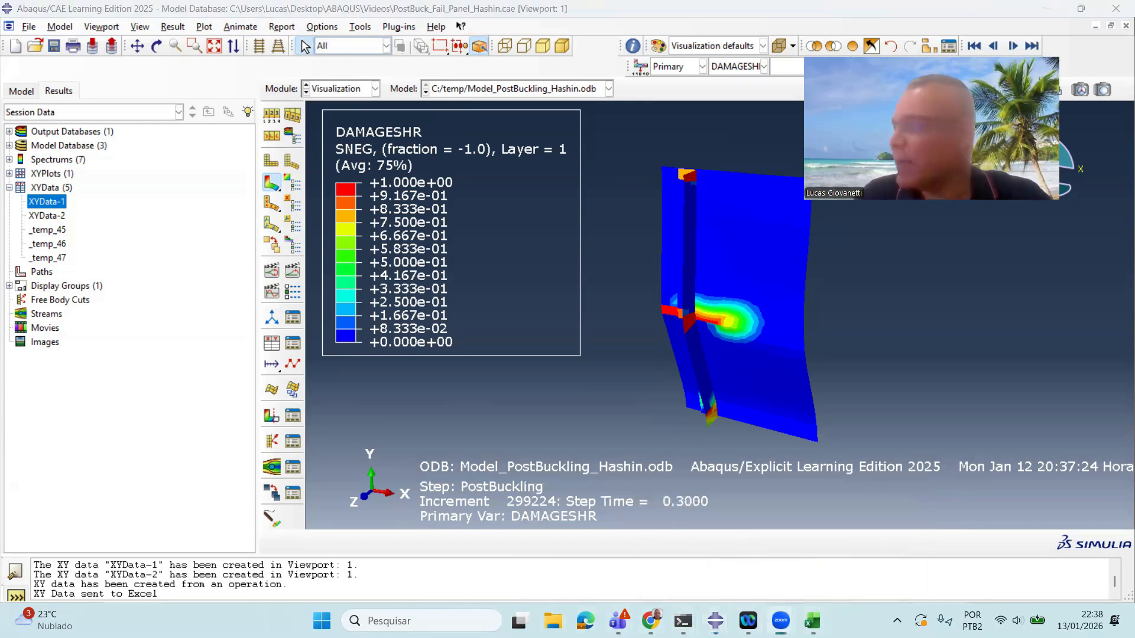